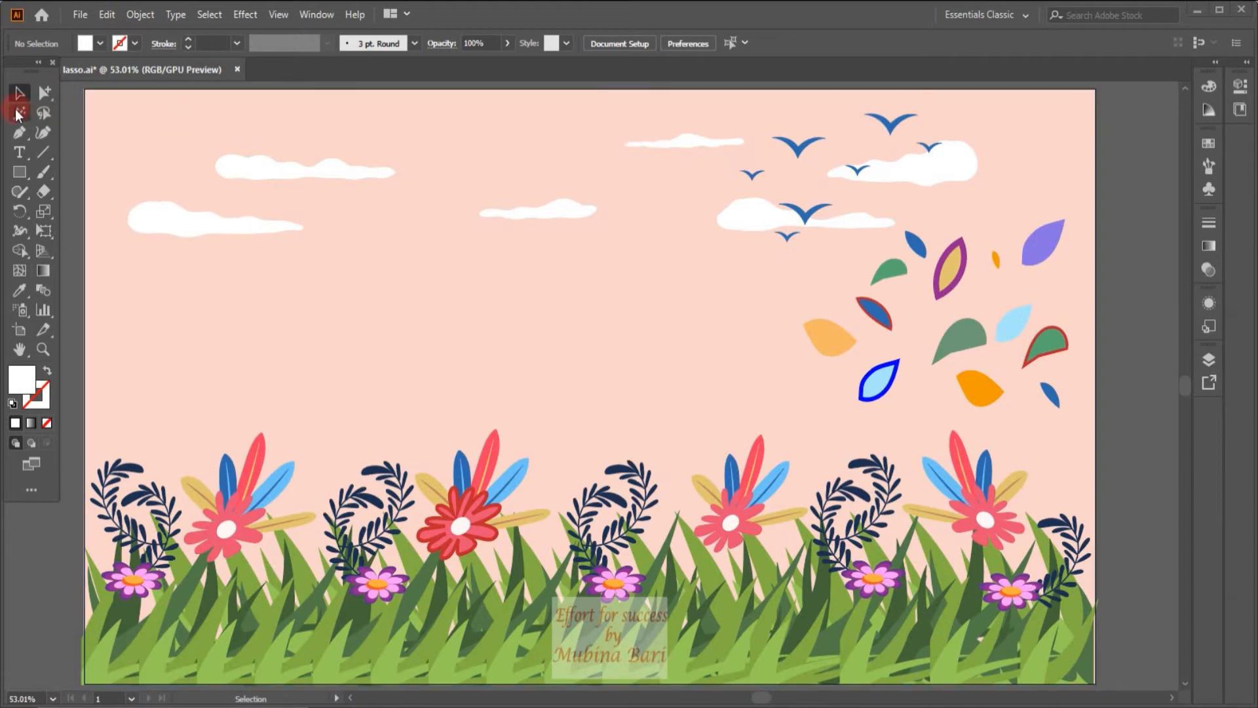
# Open the Magic Wand options and look over the available Select Similar criteria.
pyautogui.doubleClick(19, 114)
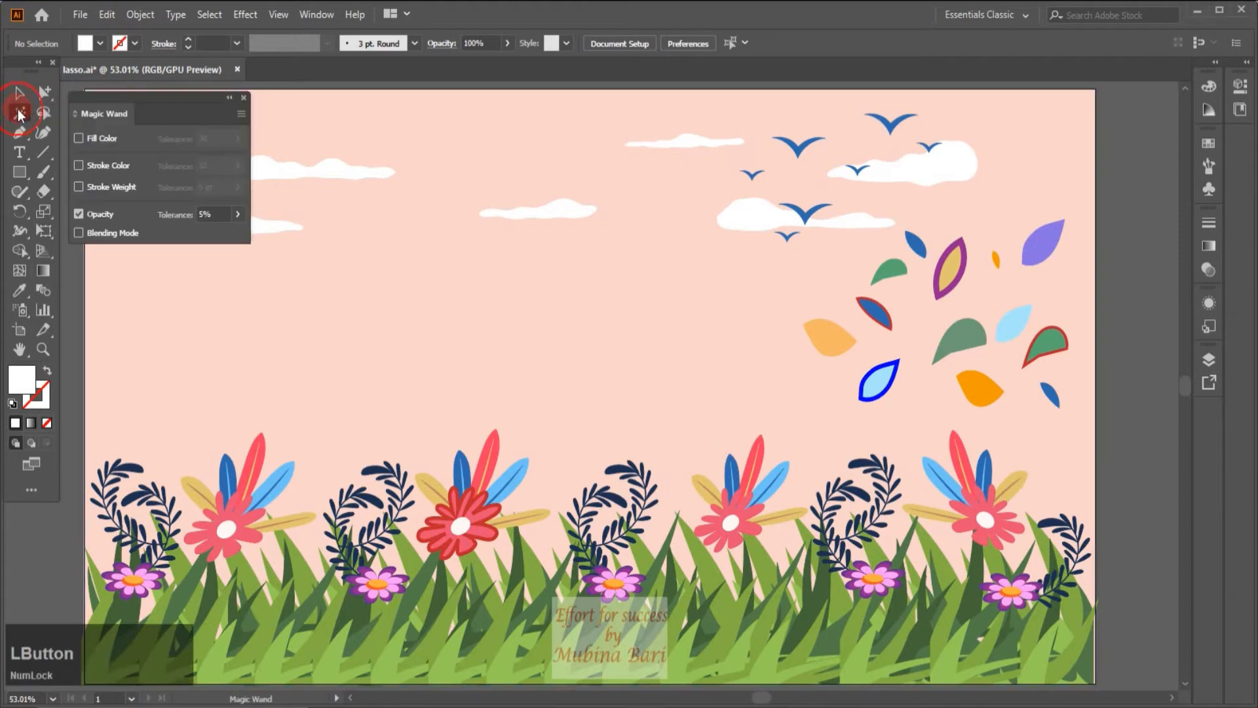
pyautogui.click(89, 231)
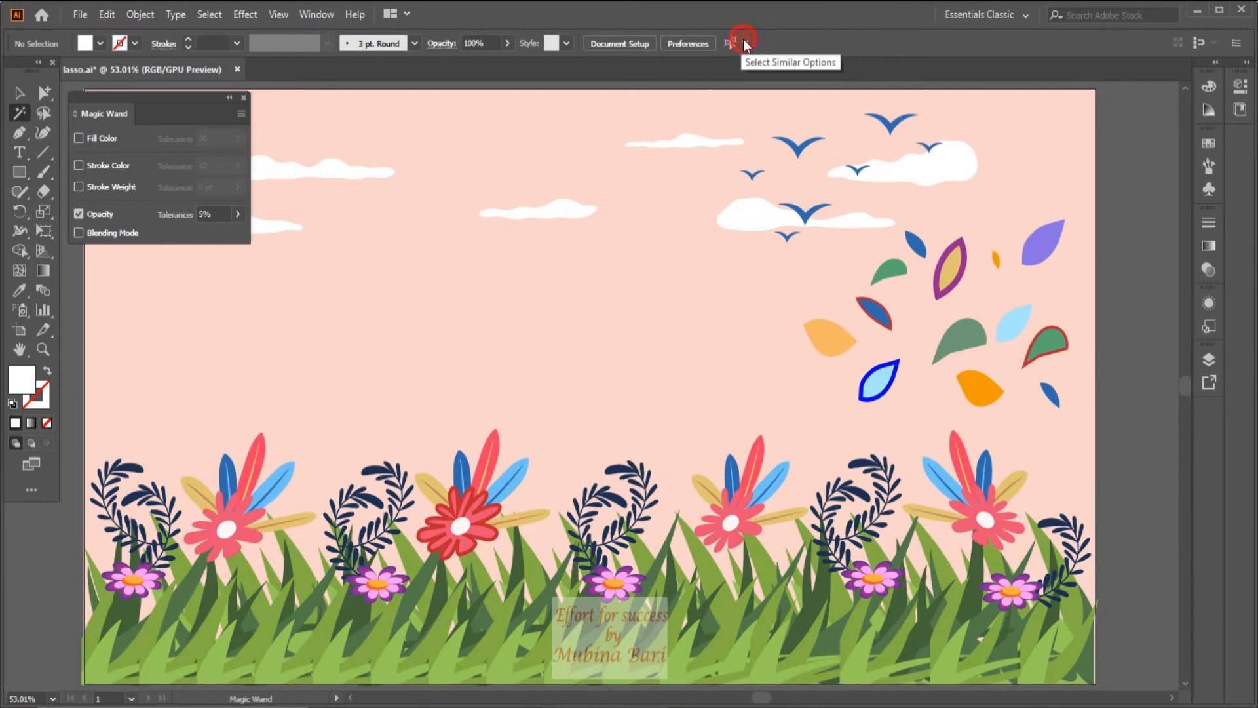
pyautogui.click(744, 41)
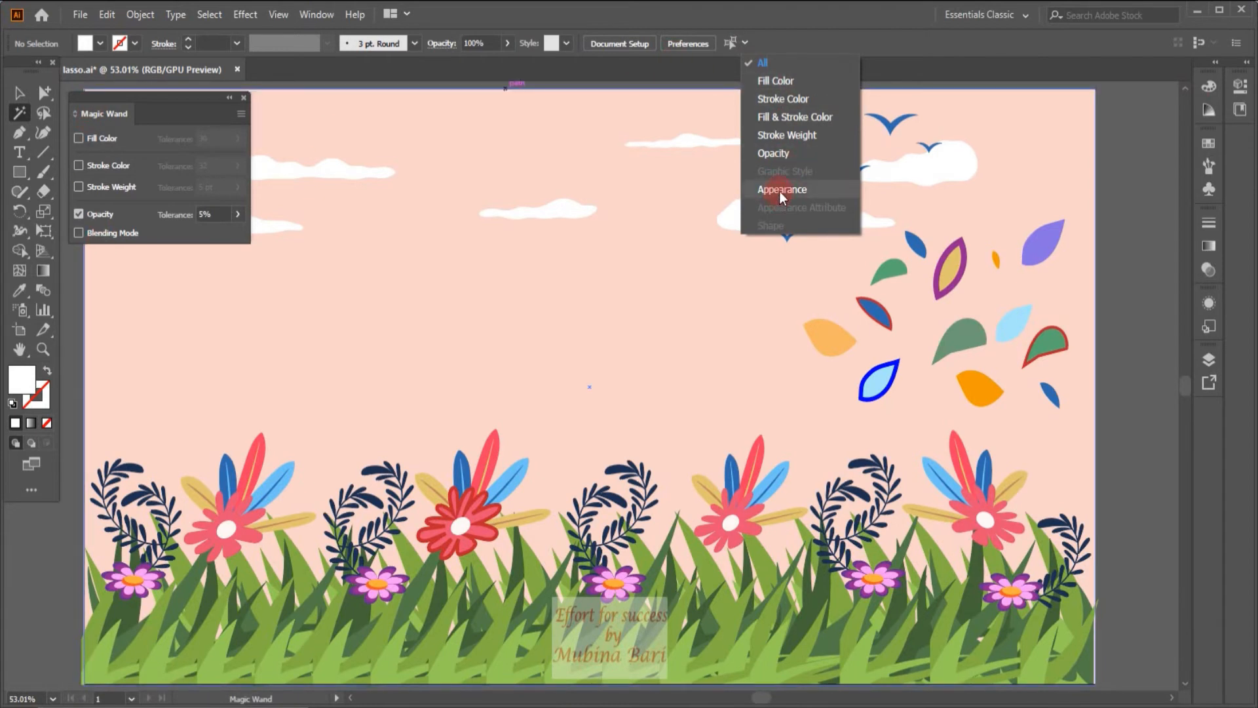
pyautogui.click(895, 48)
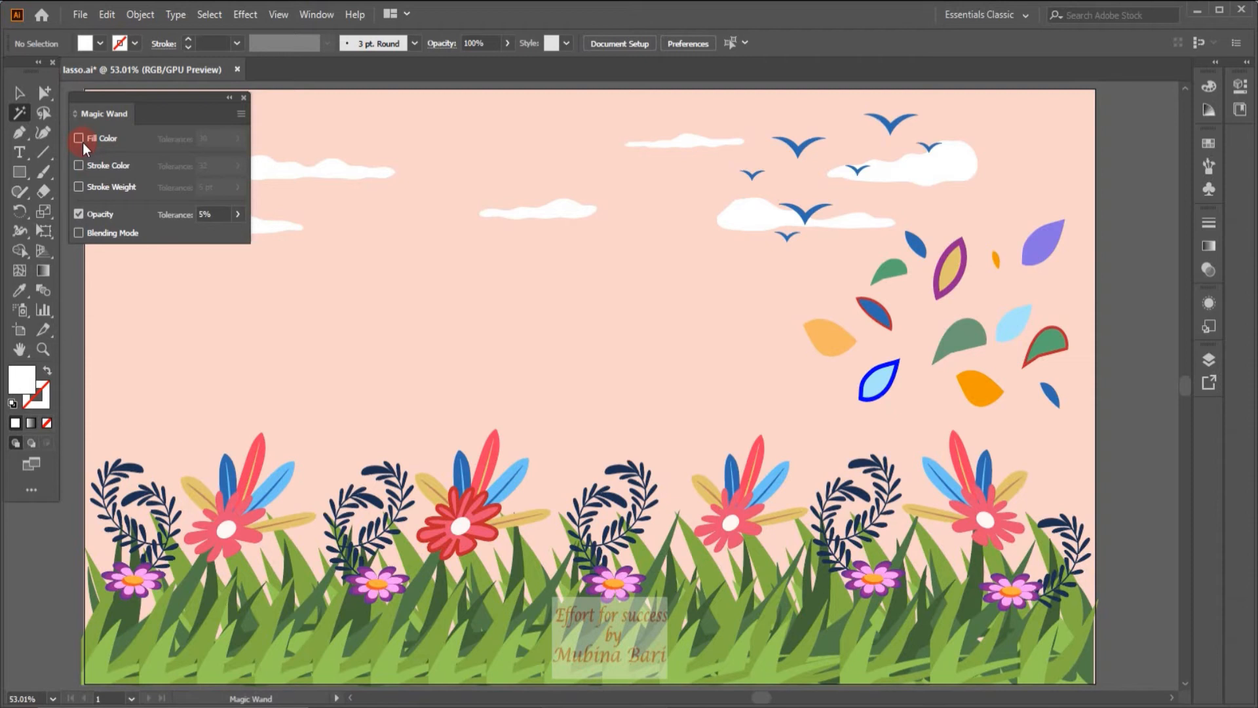
# Select objects of matching Opacity by sampling the blue-outlined leaf with the Magic Wand, and turn off the Opacity criterion and clear the selection.
pyautogui.click(18, 114)
pyautogui.click(866, 385)
pyautogui.click(874, 387)
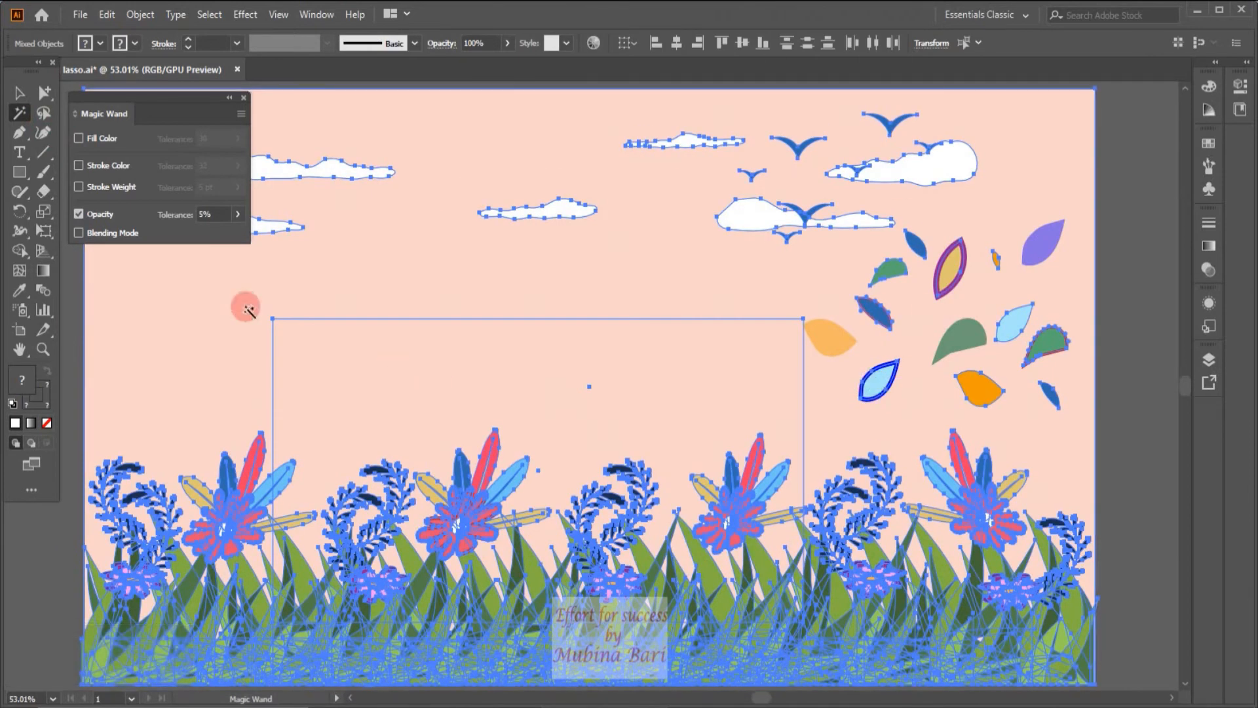
pyautogui.click(99, 214)
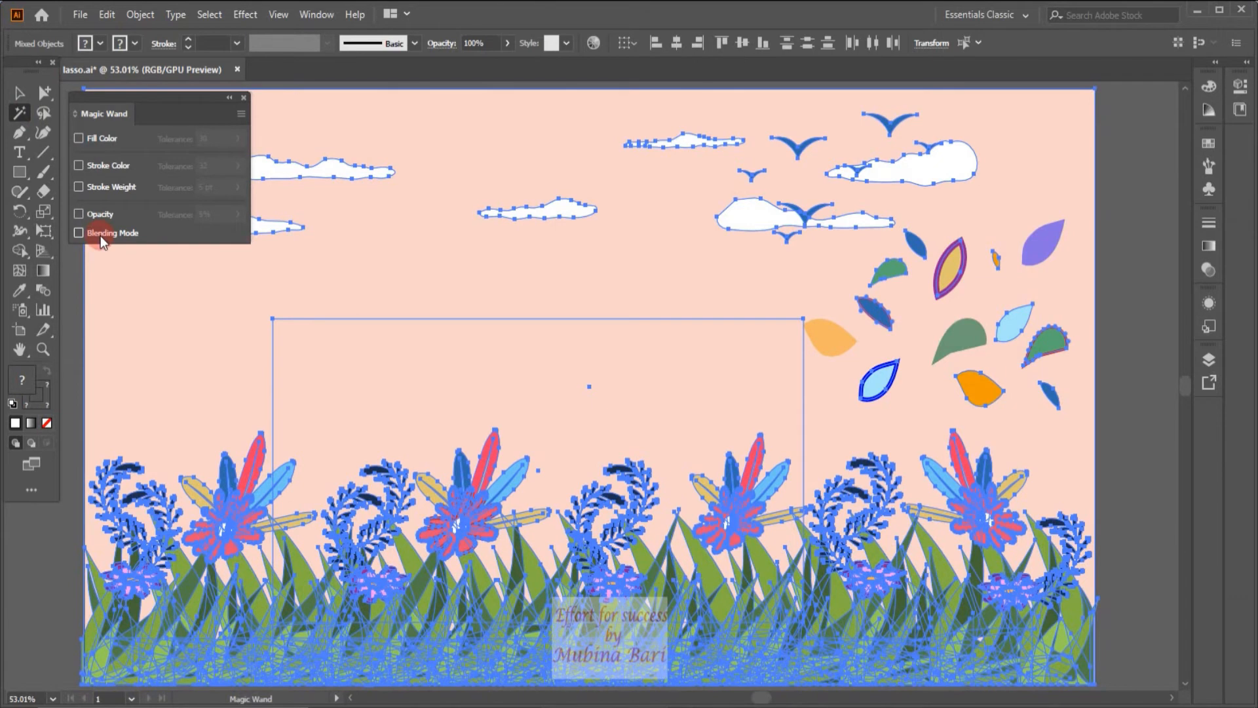
pyautogui.click(104, 167)
pyautogui.click(1146, 288)
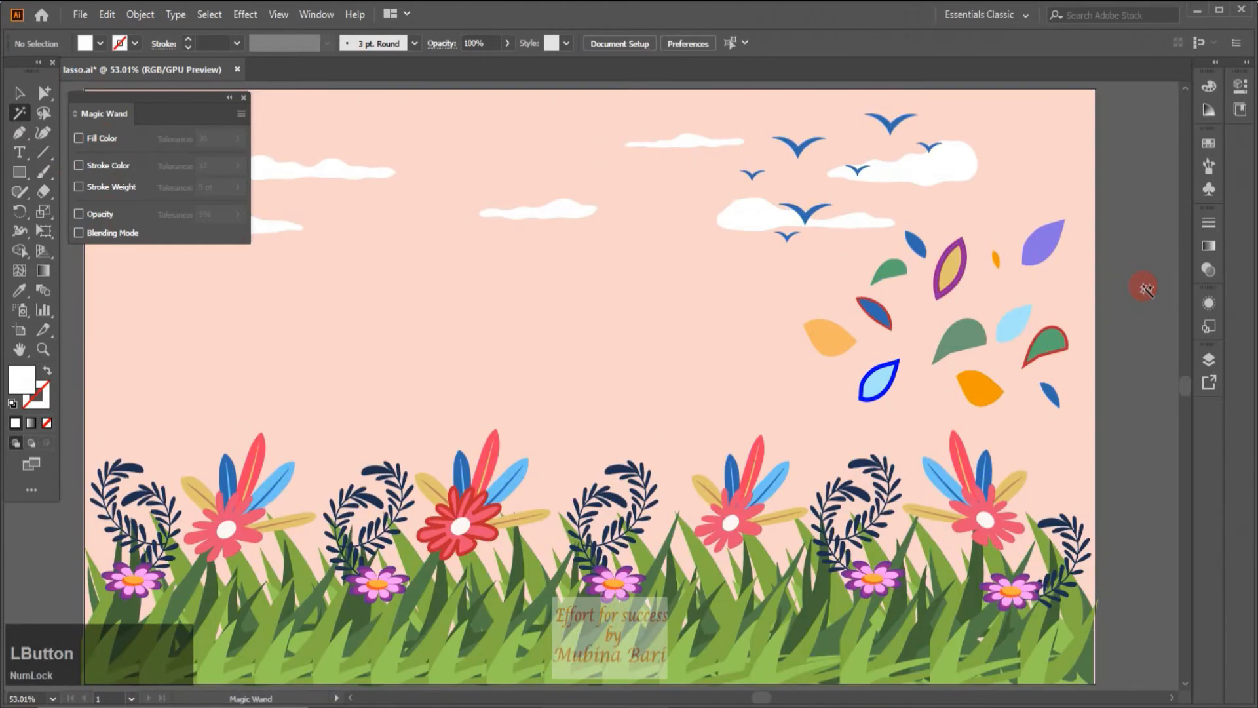
# Select matching petals by Fill Color at tolerance 0, sampling the second flower's light blue petal with the Magic Wand, and clear the selection.
pyautogui.click(79, 132)
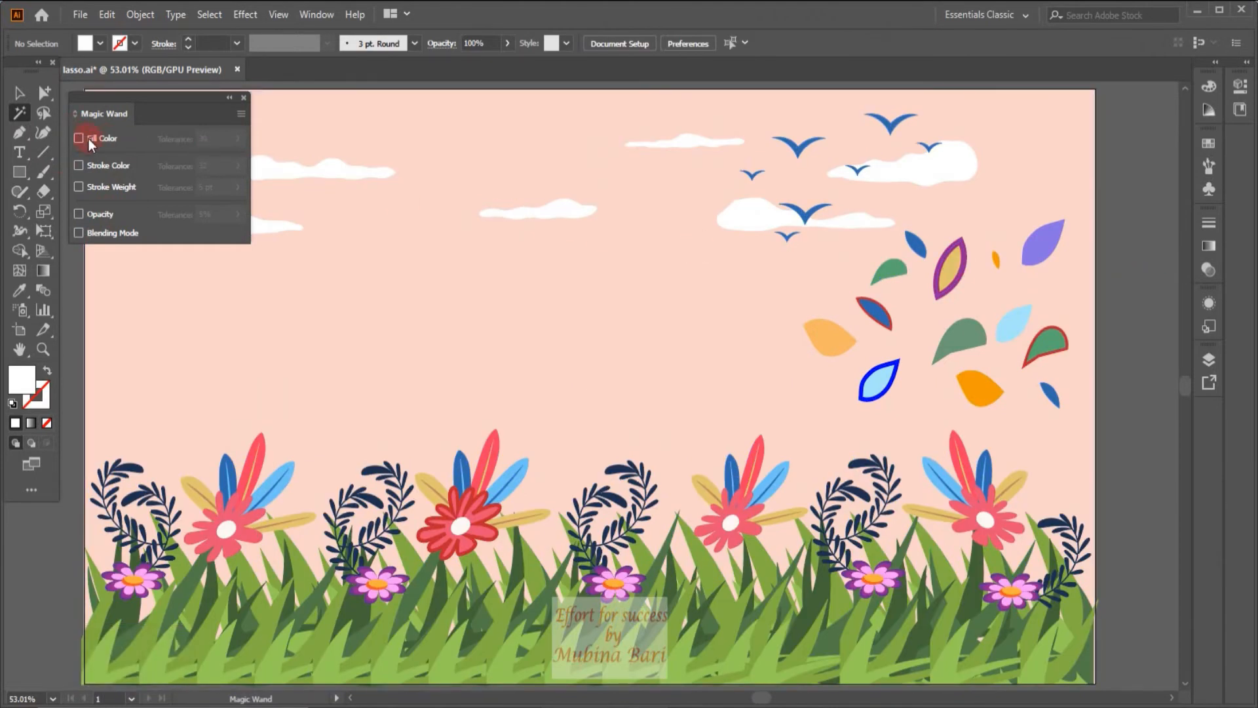
pyautogui.click(80, 139)
pyautogui.click(211, 133)
pyautogui.press('BackSpace')
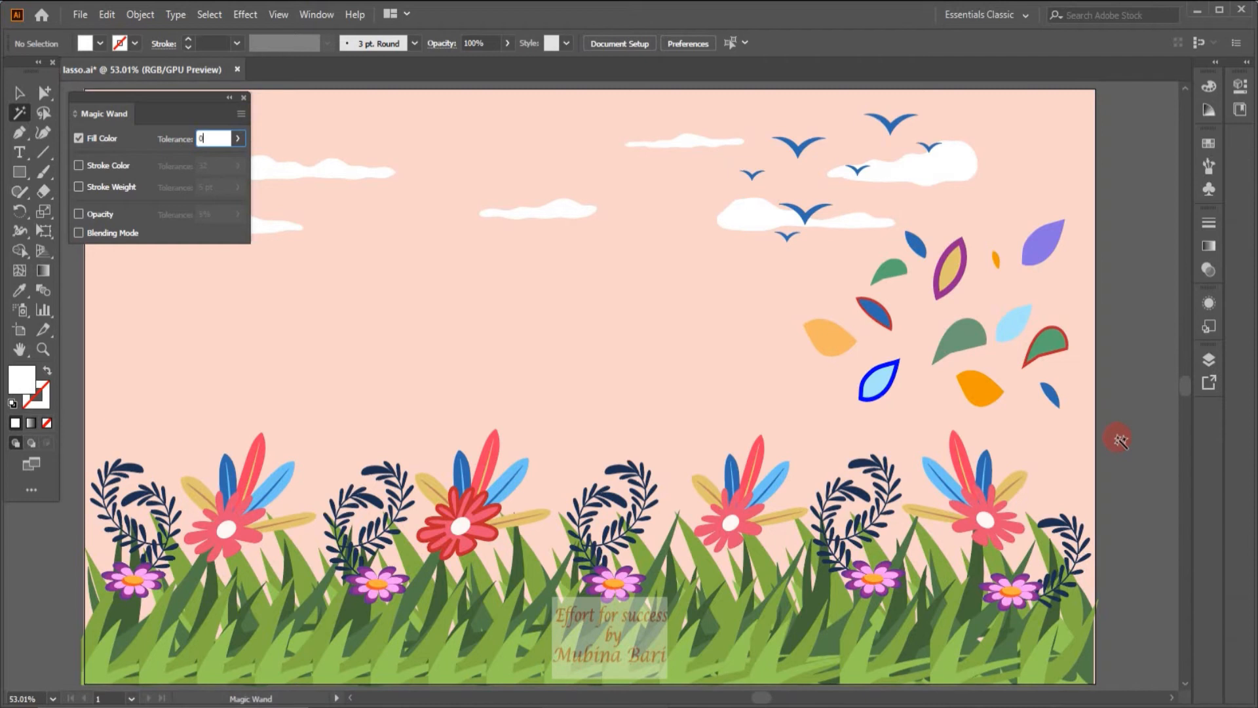
pyautogui.click(516, 468)
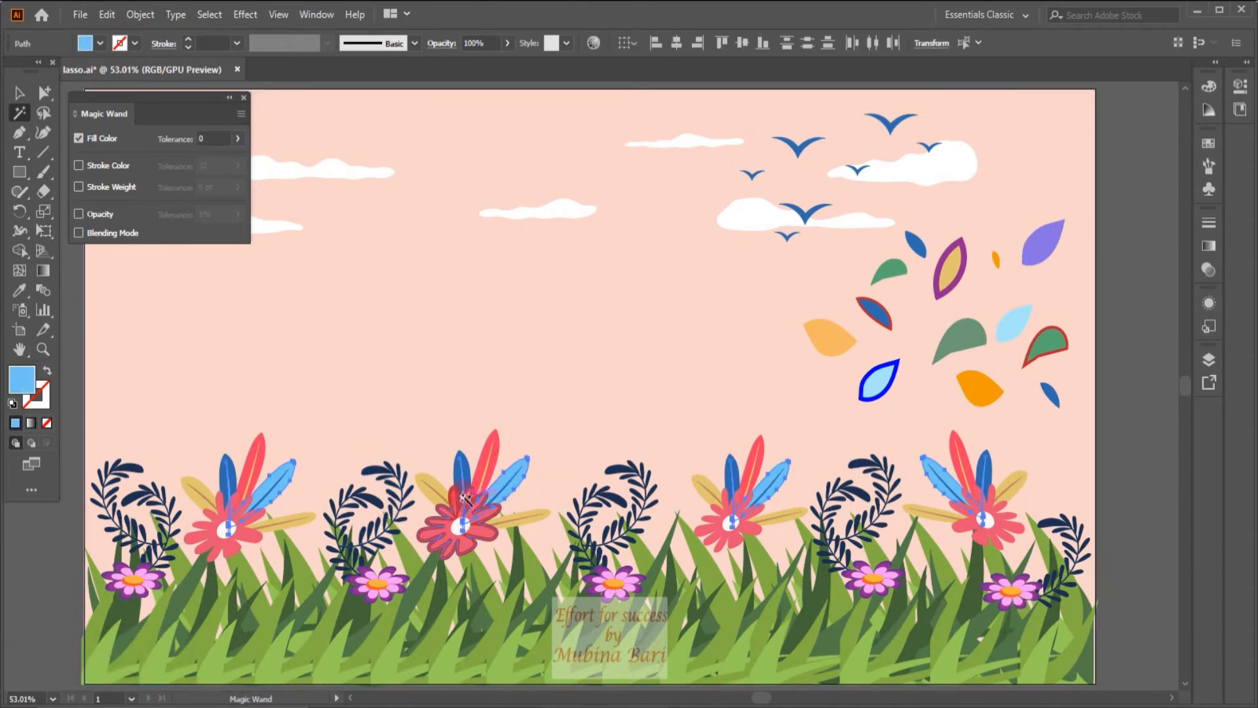
pyautogui.click(461, 454)
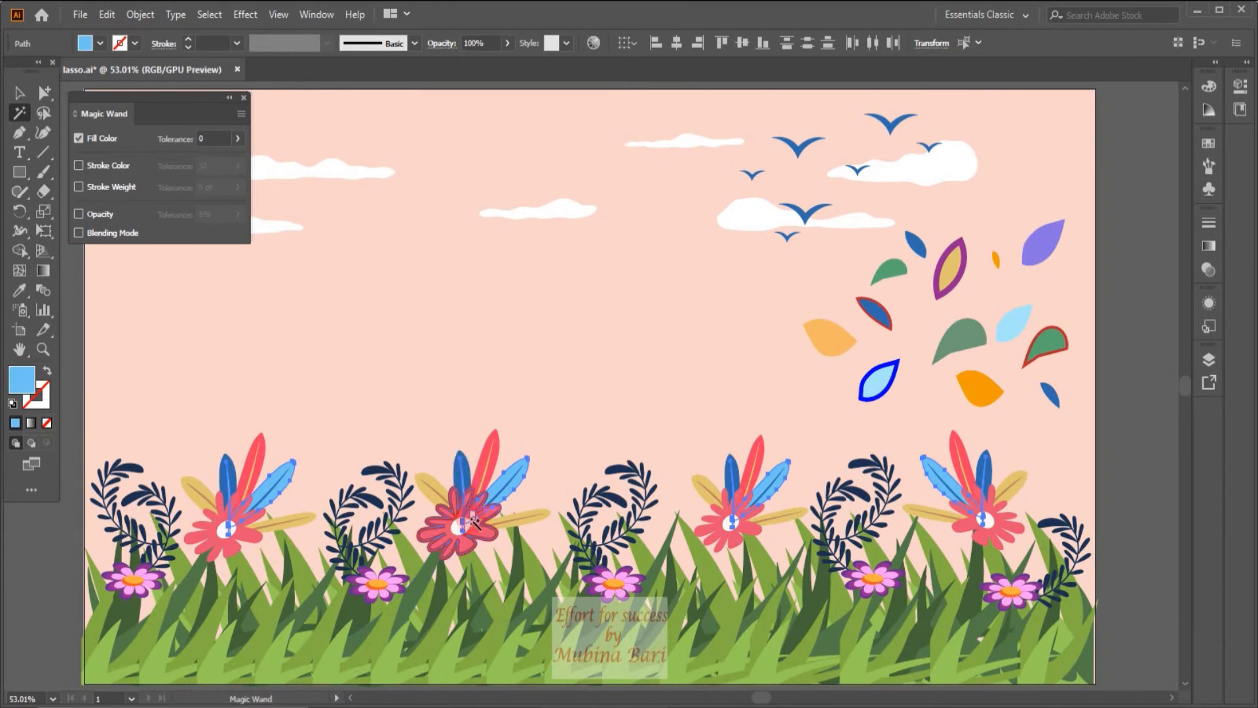
pyautogui.click(464, 469)
pyautogui.click(466, 459)
pyautogui.click(520, 481)
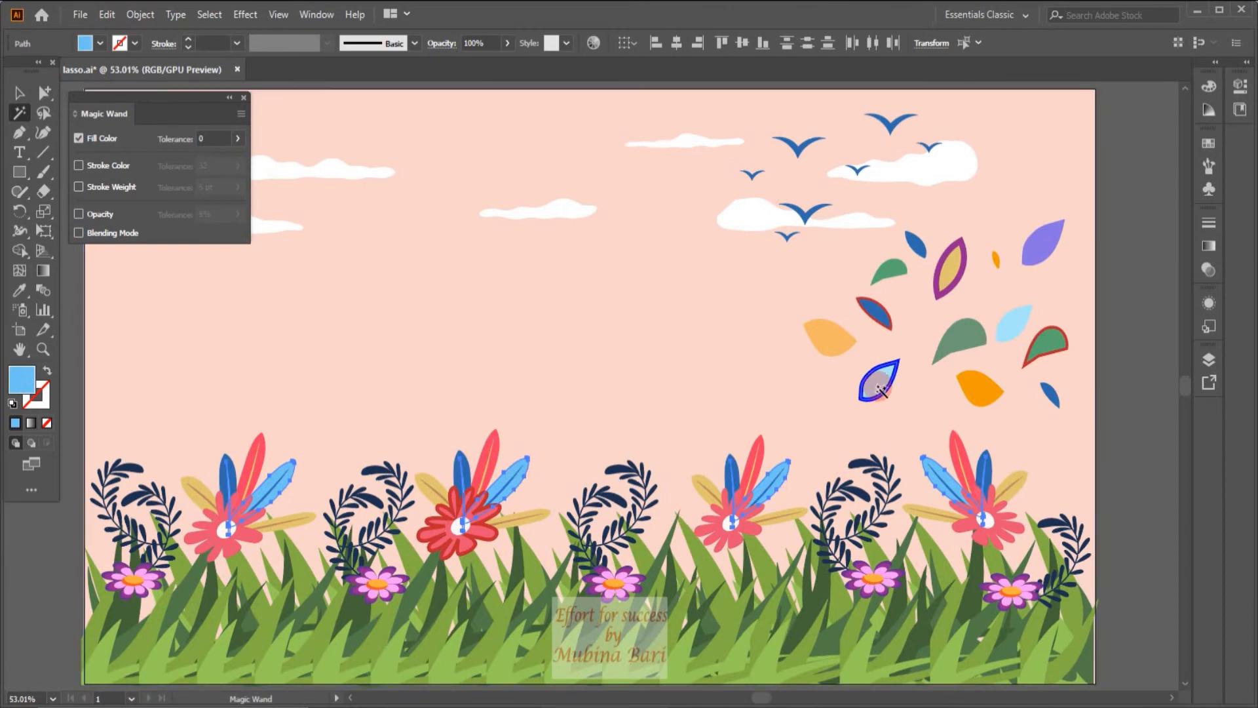
pyautogui.click(1034, 320)
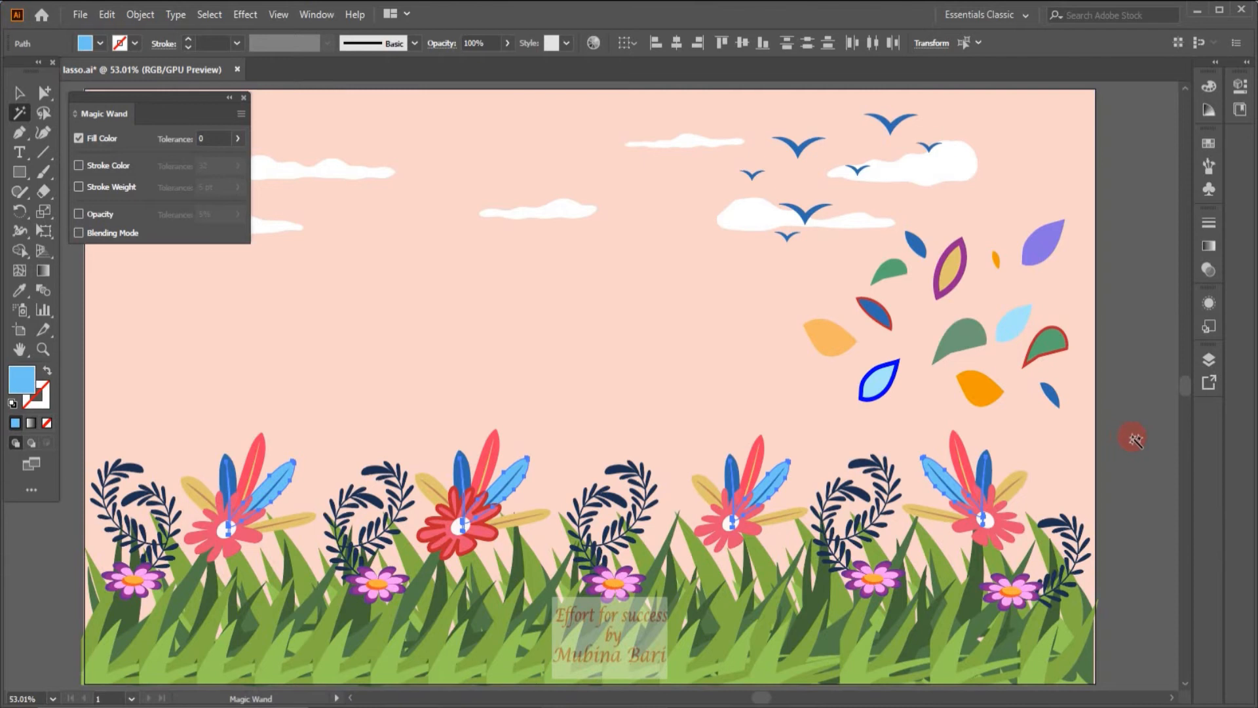
pyautogui.click(1134, 439)
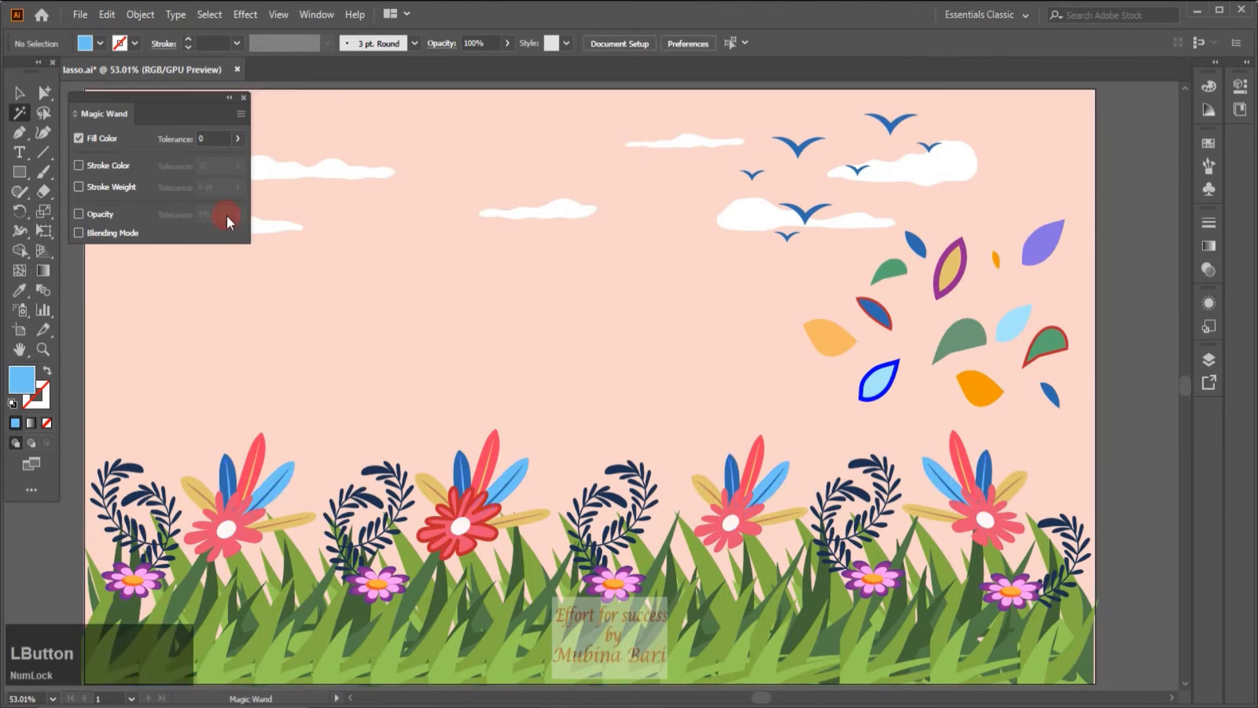
# Set the Fill Color tolerance to 30, select objects similar to the second flower's light blue petal, and deselect them.
pyautogui.click(200, 137)
pyautogui.press('BackSpace')
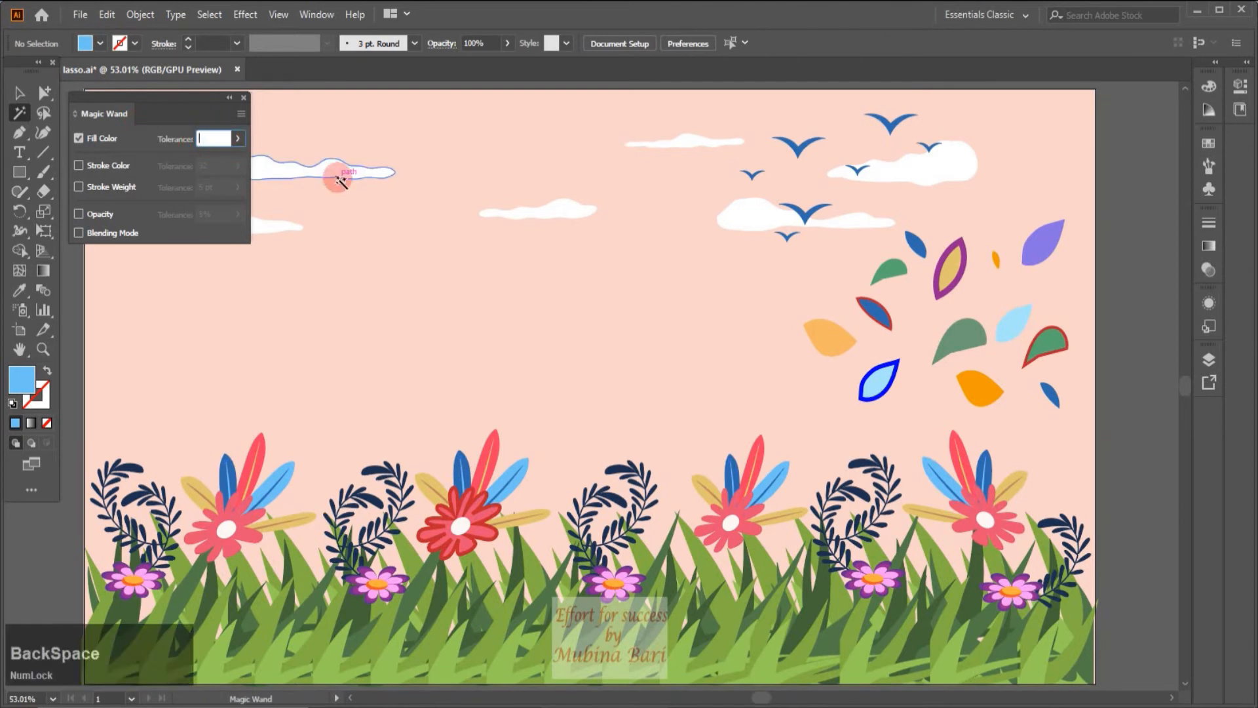
pyautogui.write('3')
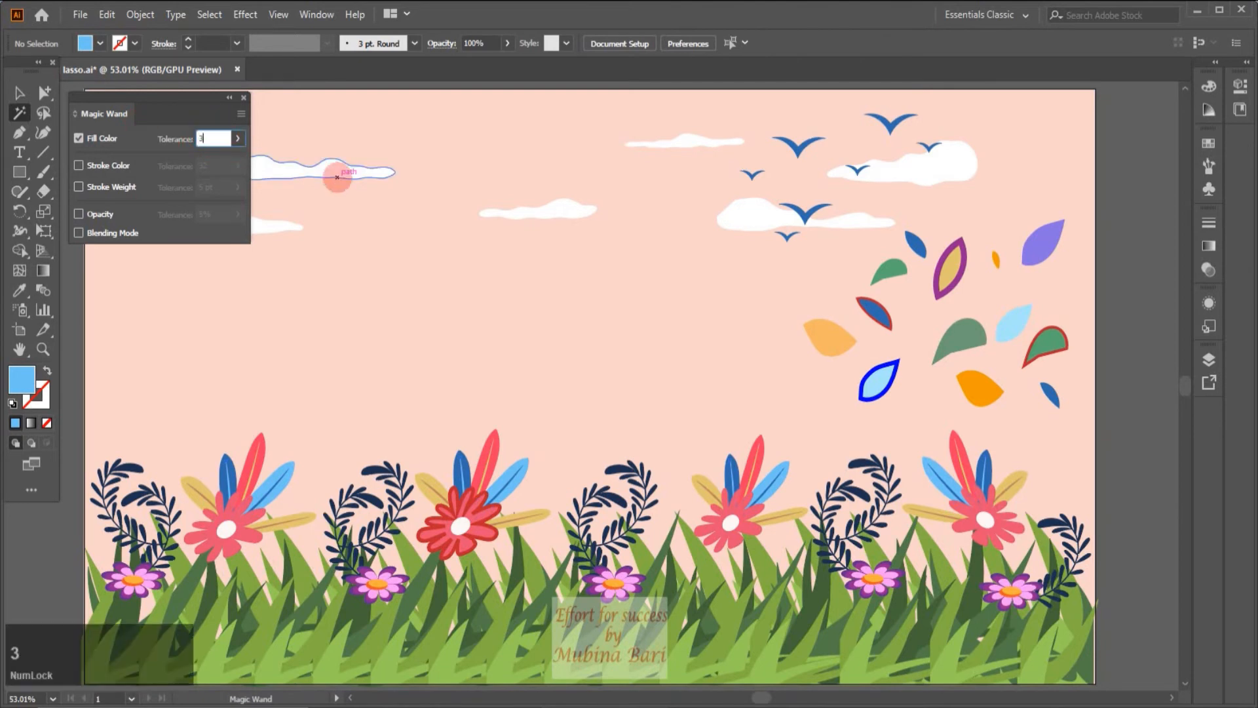
pyautogui.write('0')
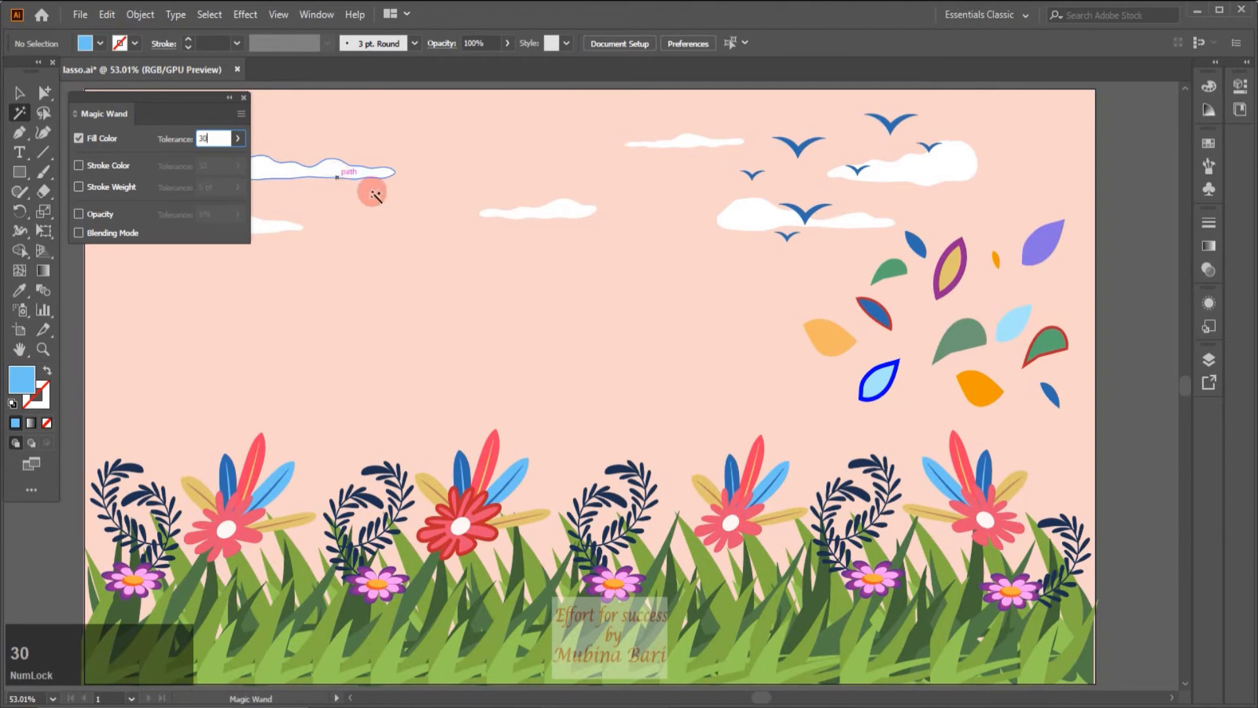
pyautogui.click(521, 464)
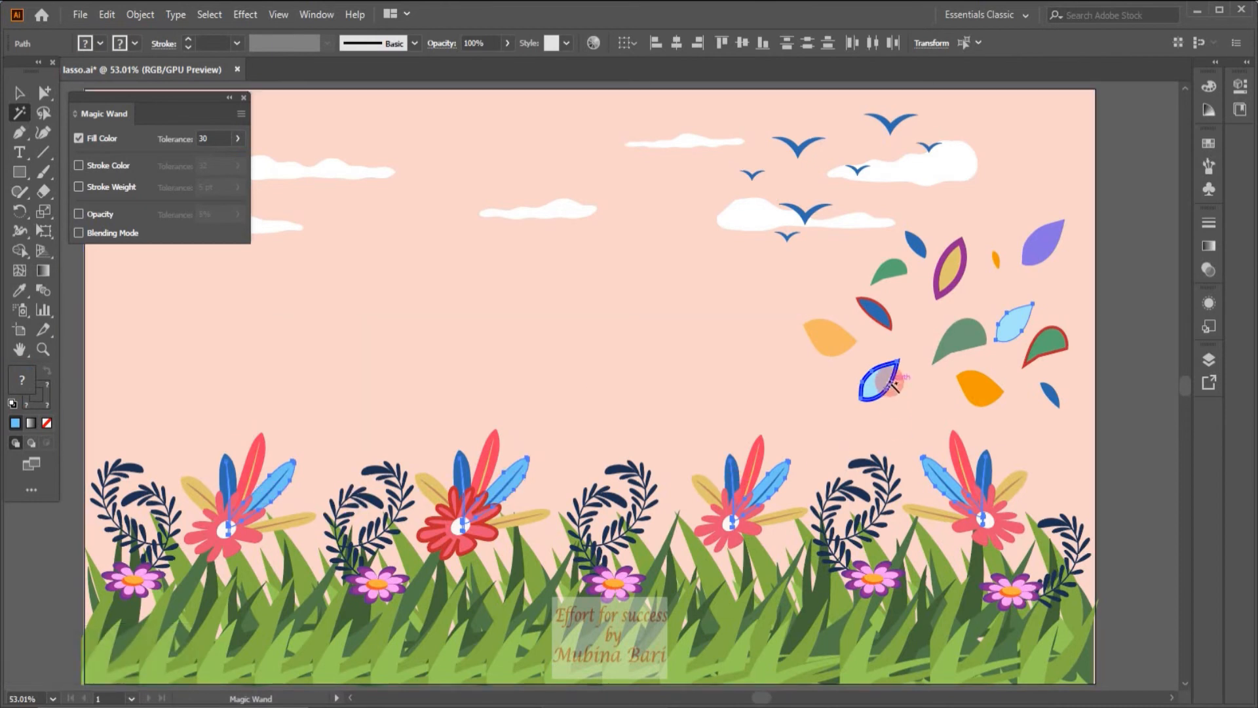
pyautogui.click(1036, 320)
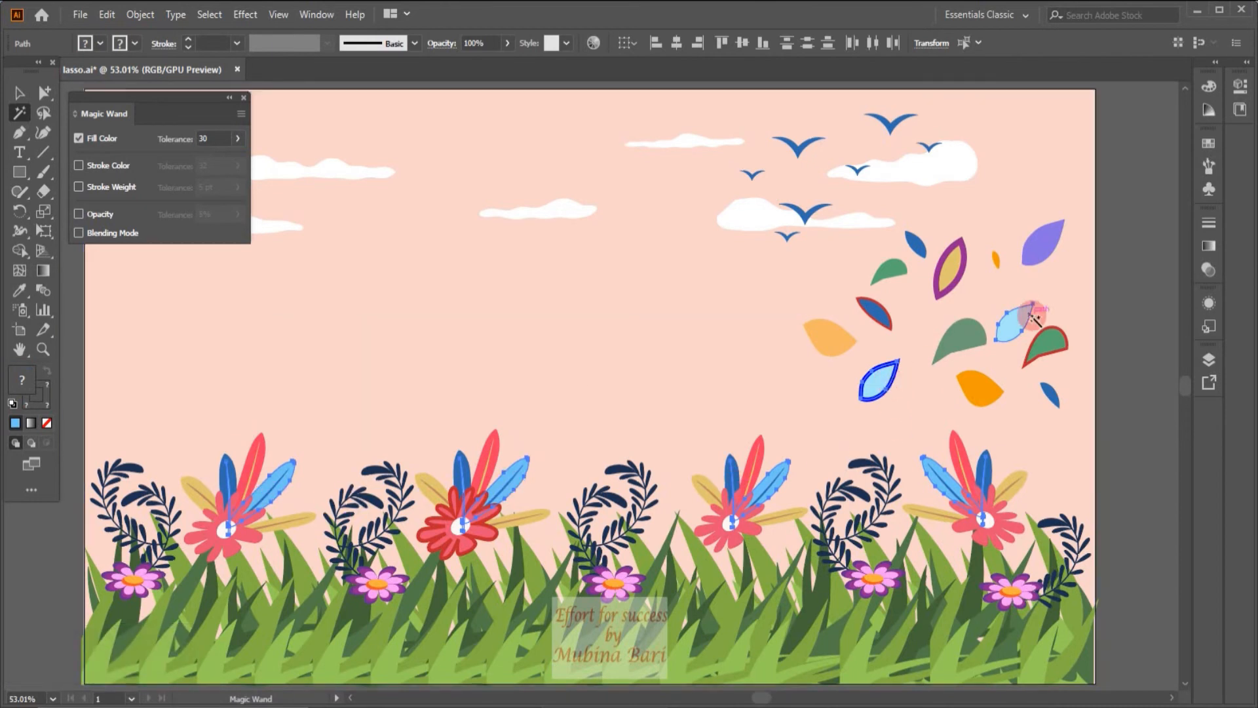
pyautogui.click(873, 391)
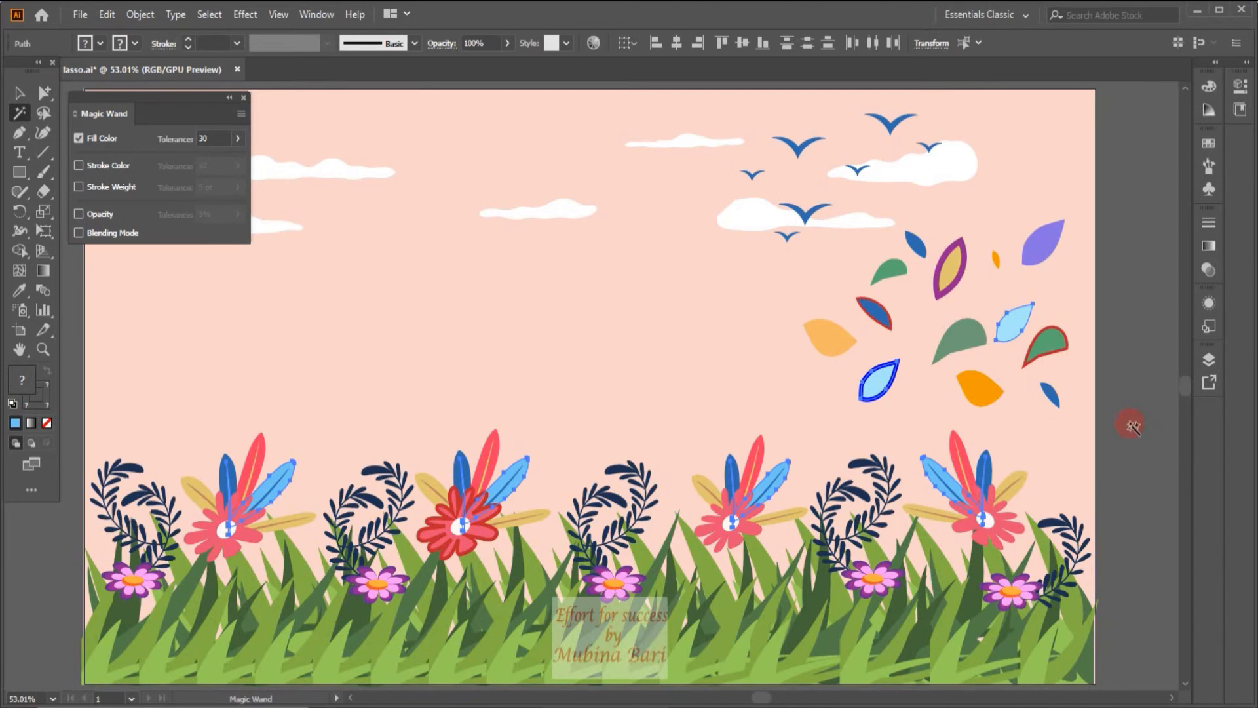
pyautogui.click(1132, 475)
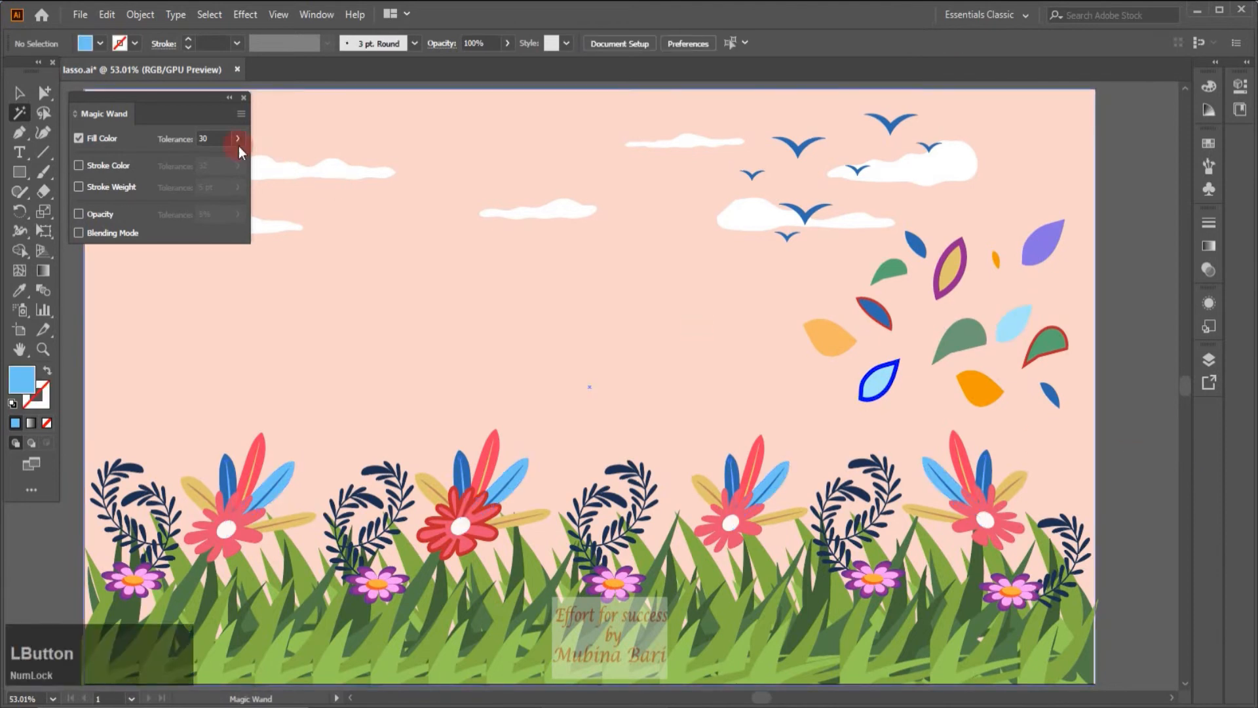
# Raise the Fill Color tolerance to 50, select objects similar to the same light blue petal, and clear the selection.
pyautogui.click(215, 140)
pyautogui.press('BackSpace')
pyautogui.press('BackSpace')
pyautogui.write('50')
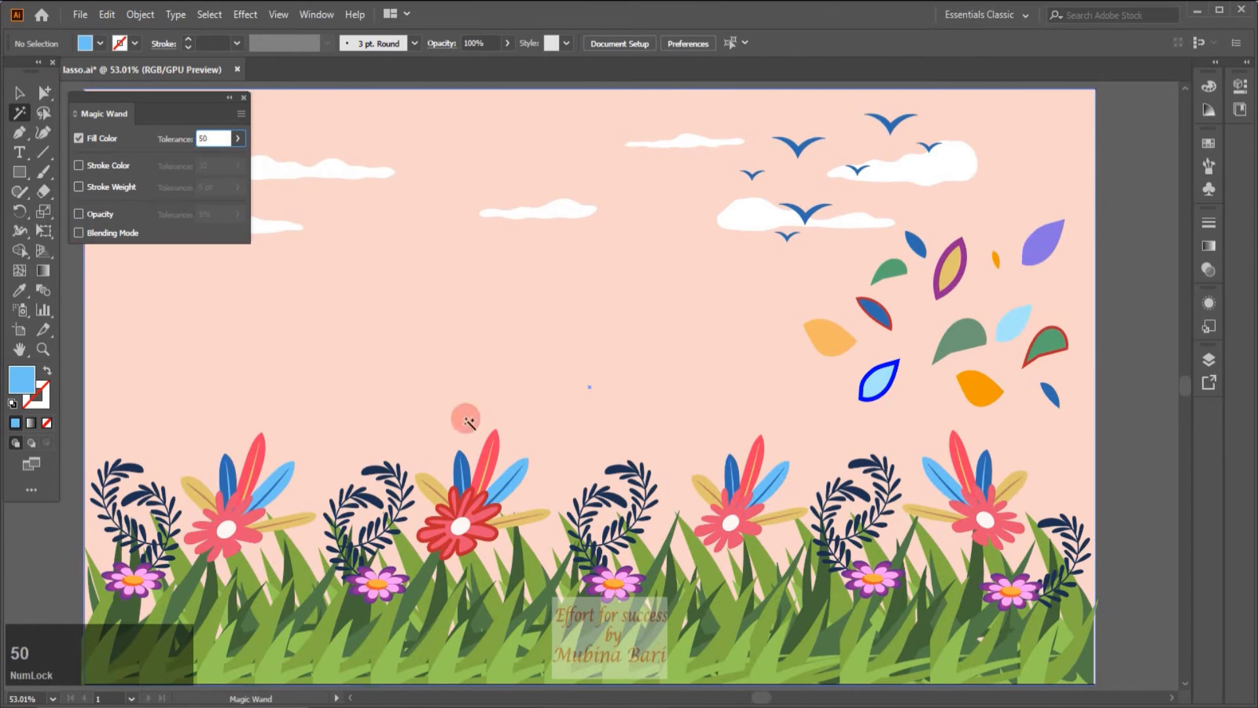
pyautogui.click(521, 467)
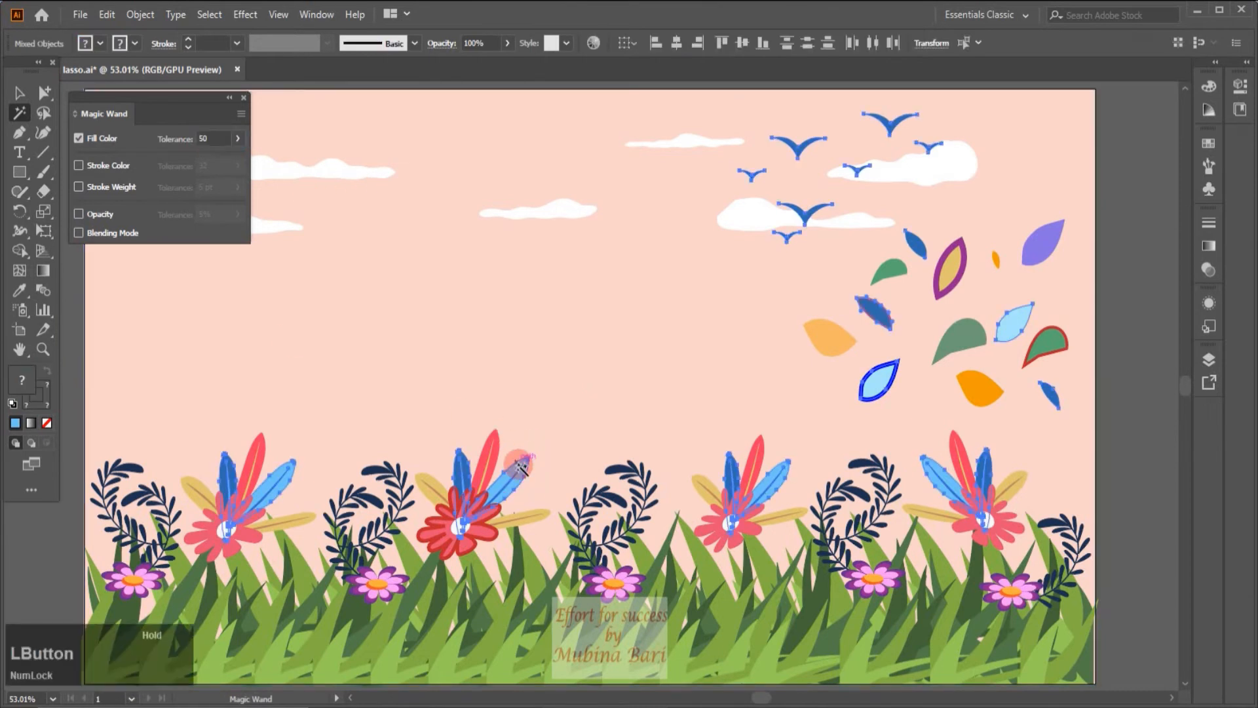
pyautogui.click(837, 139)
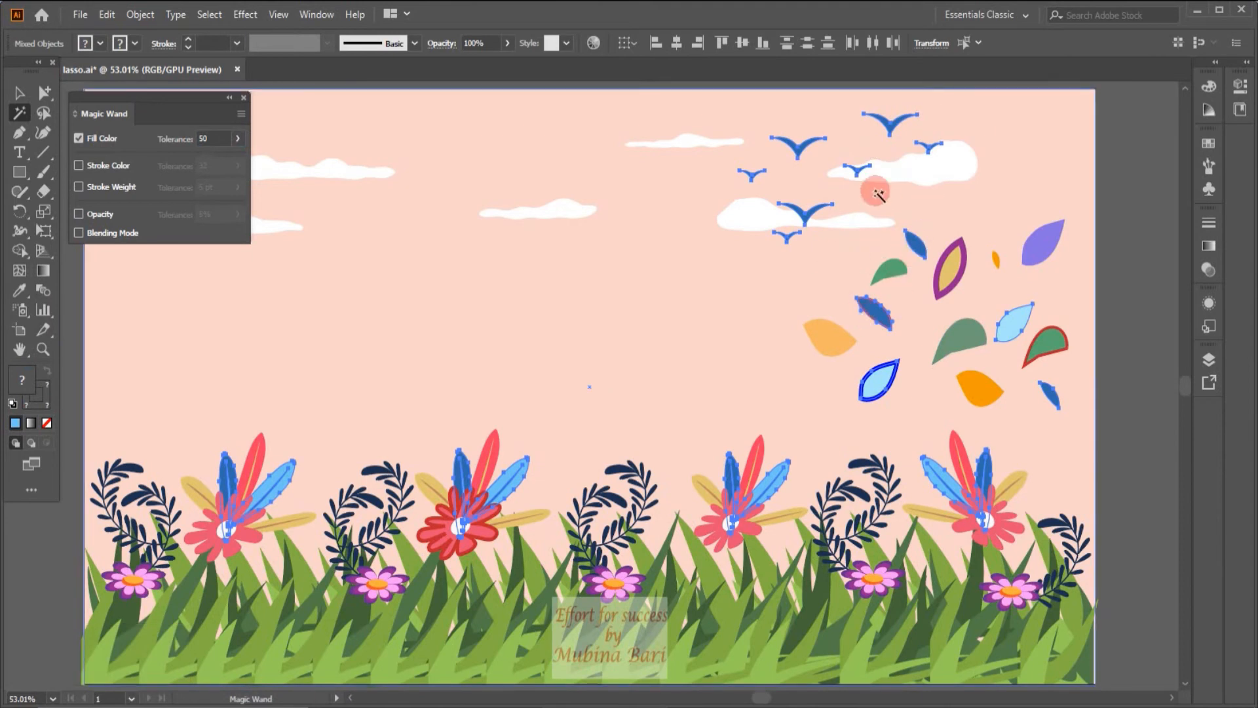
pyautogui.click(303, 460)
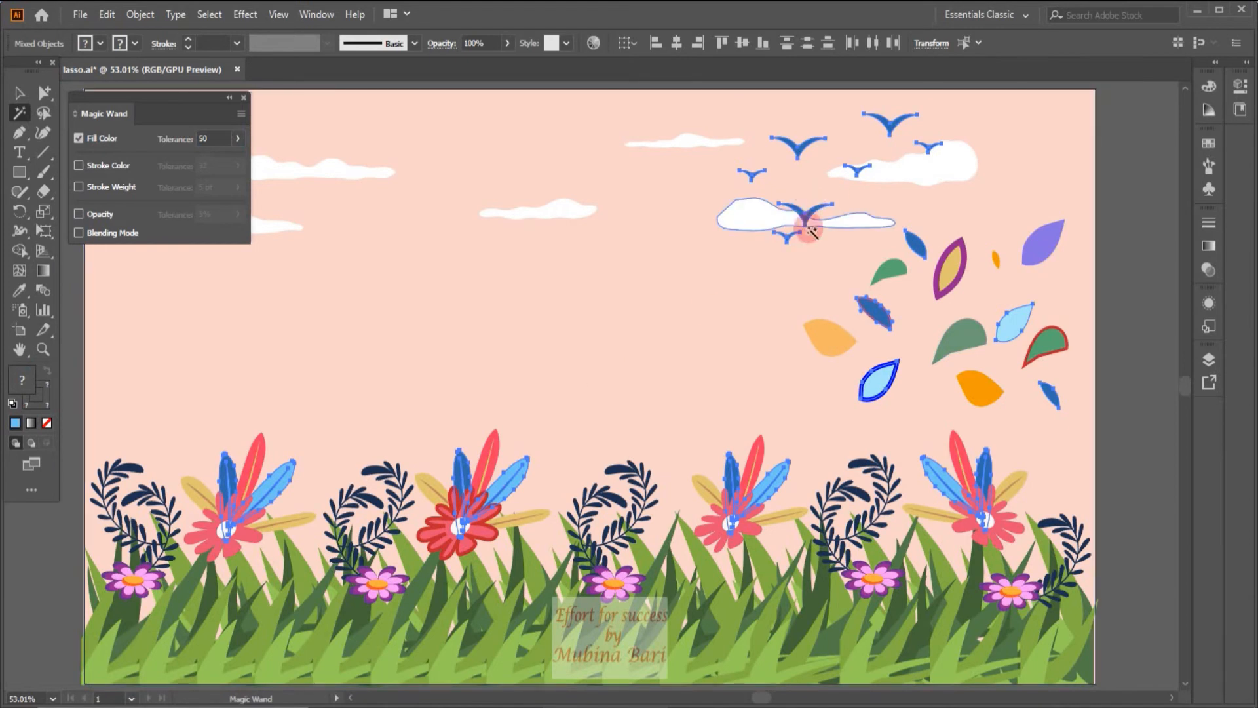
pyautogui.click(894, 314)
pyautogui.click(1120, 352)
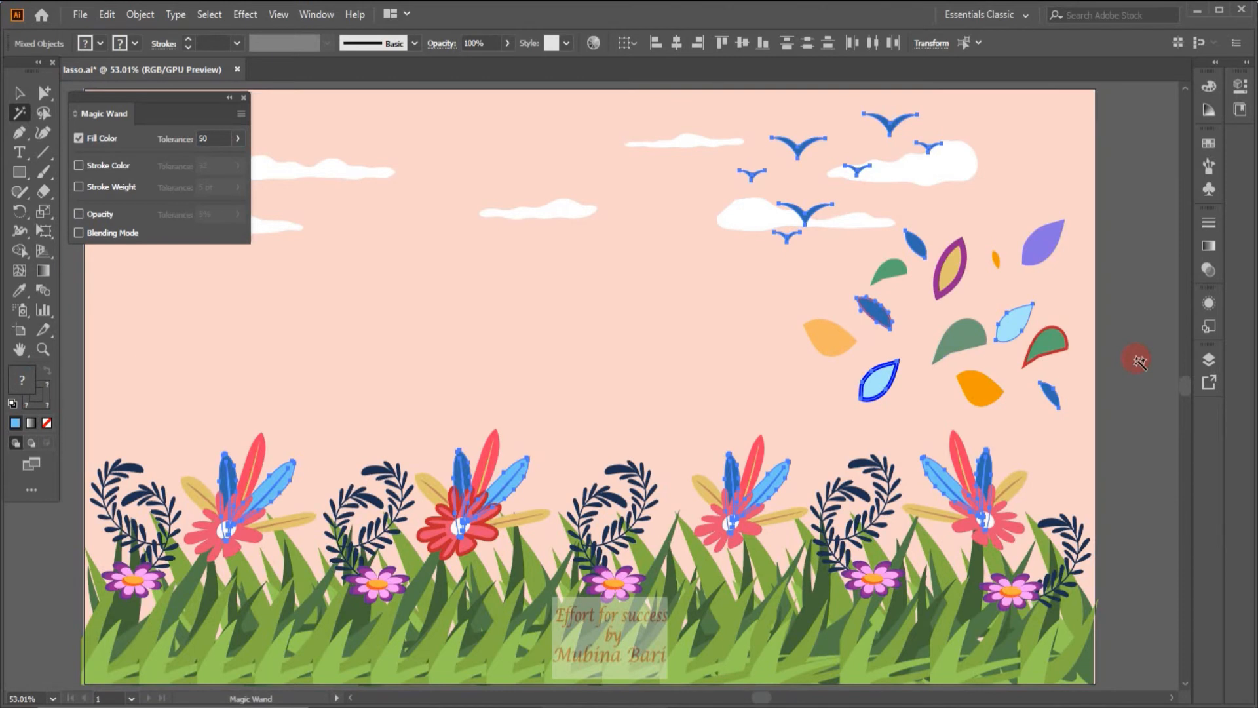
pyautogui.click(1165, 296)
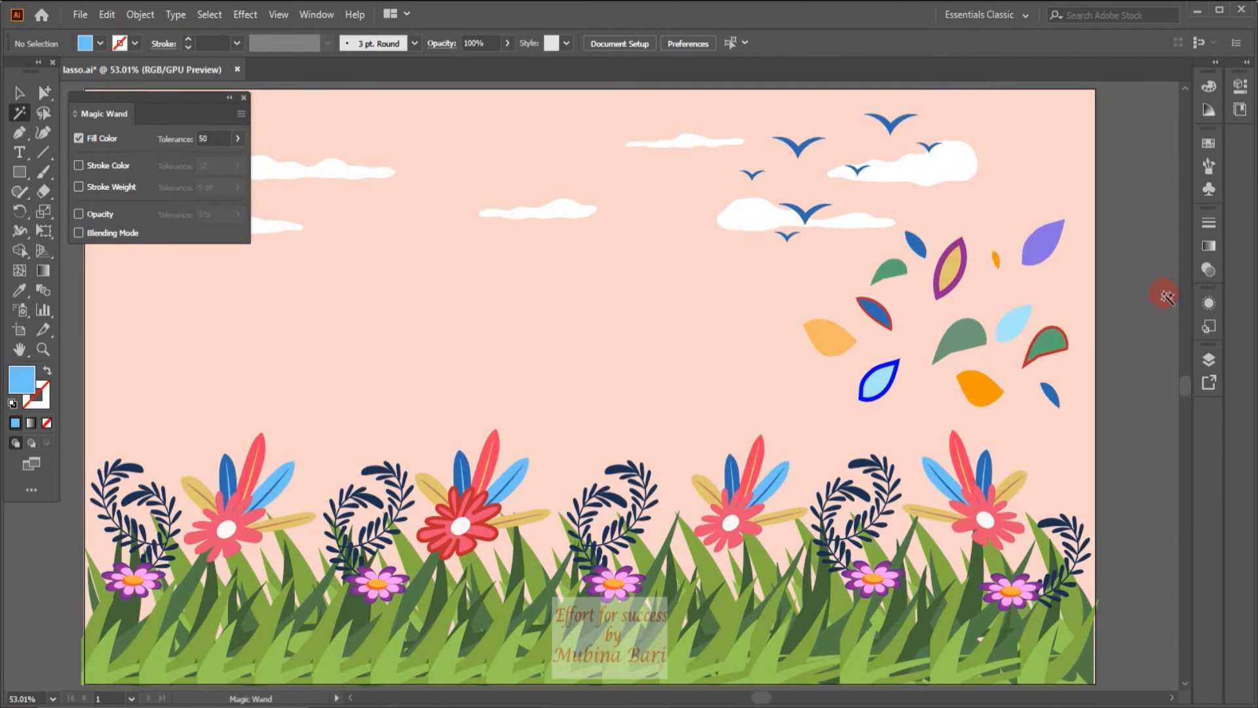
# Match only by Stroke Color at tolerance 0, select objects sharing the red outline of the dark blue leaf, and deselect them.
pyautogui.click(78, 138)
pyautogui.click(78, 138)
pyautogui.click(78, 165)
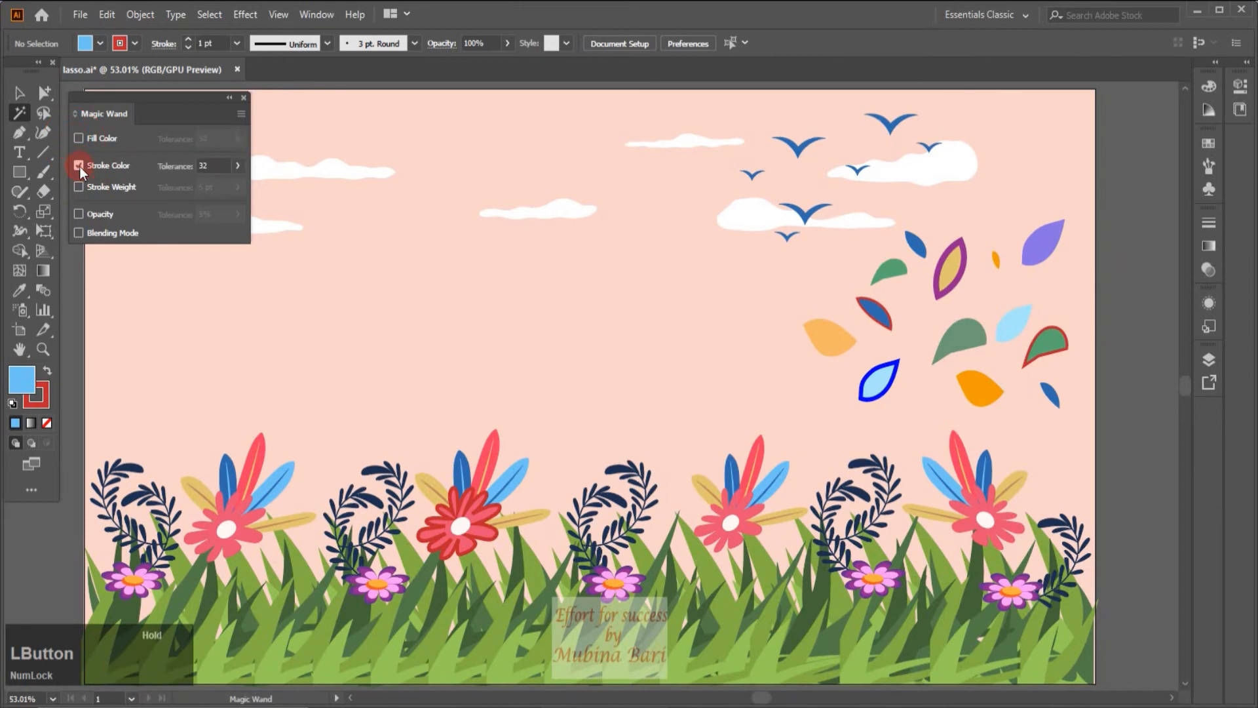
pyautogui.click(208, 165)
pyautogui.press('BackSpace')
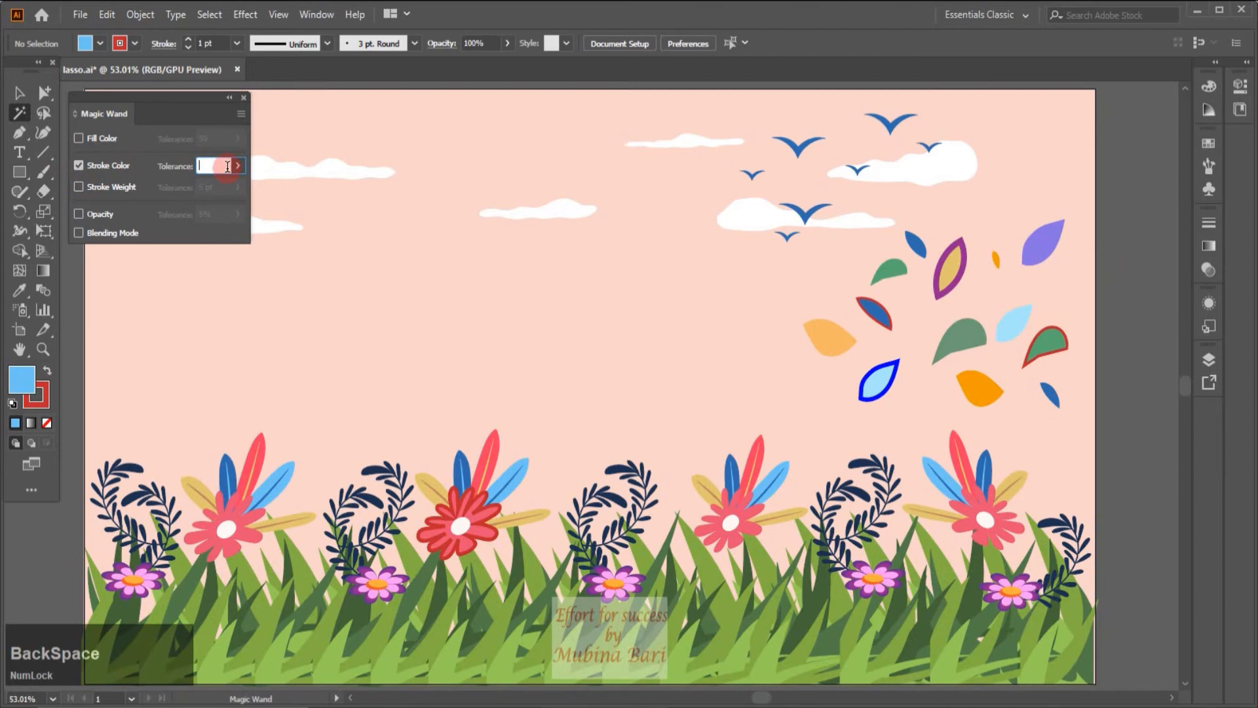
pyautogui.write('0')
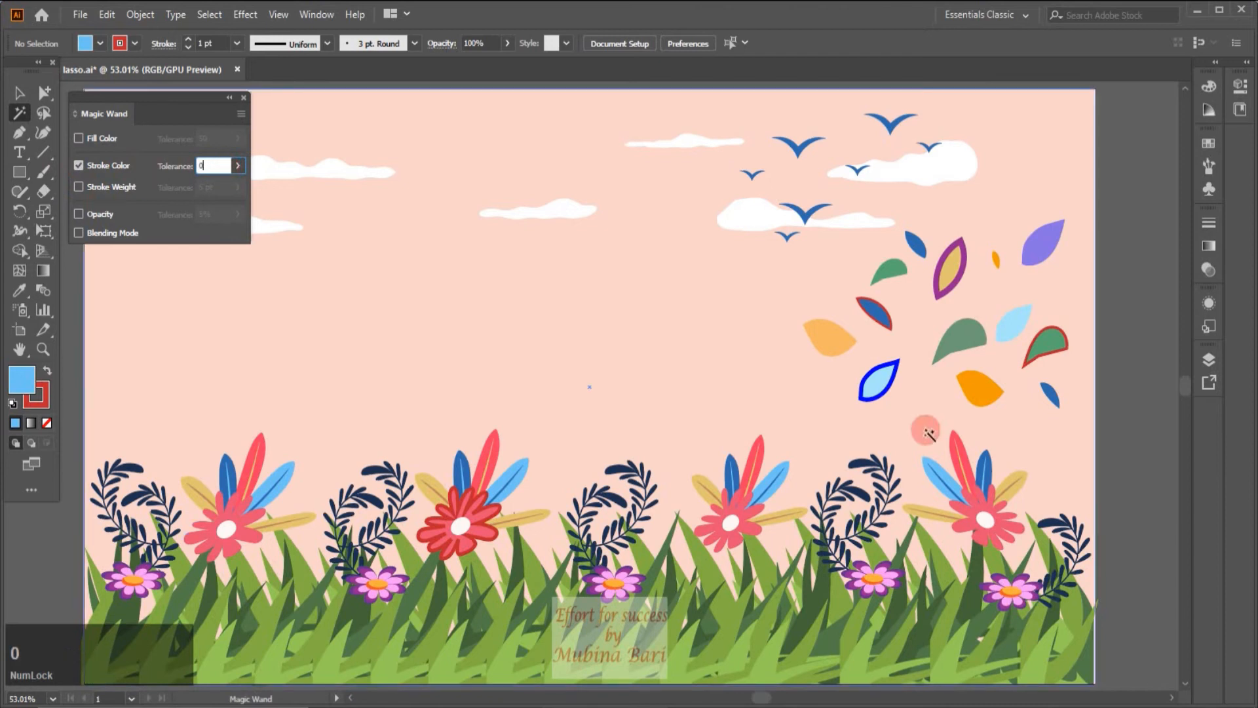
pyautogui.click(899, 320)
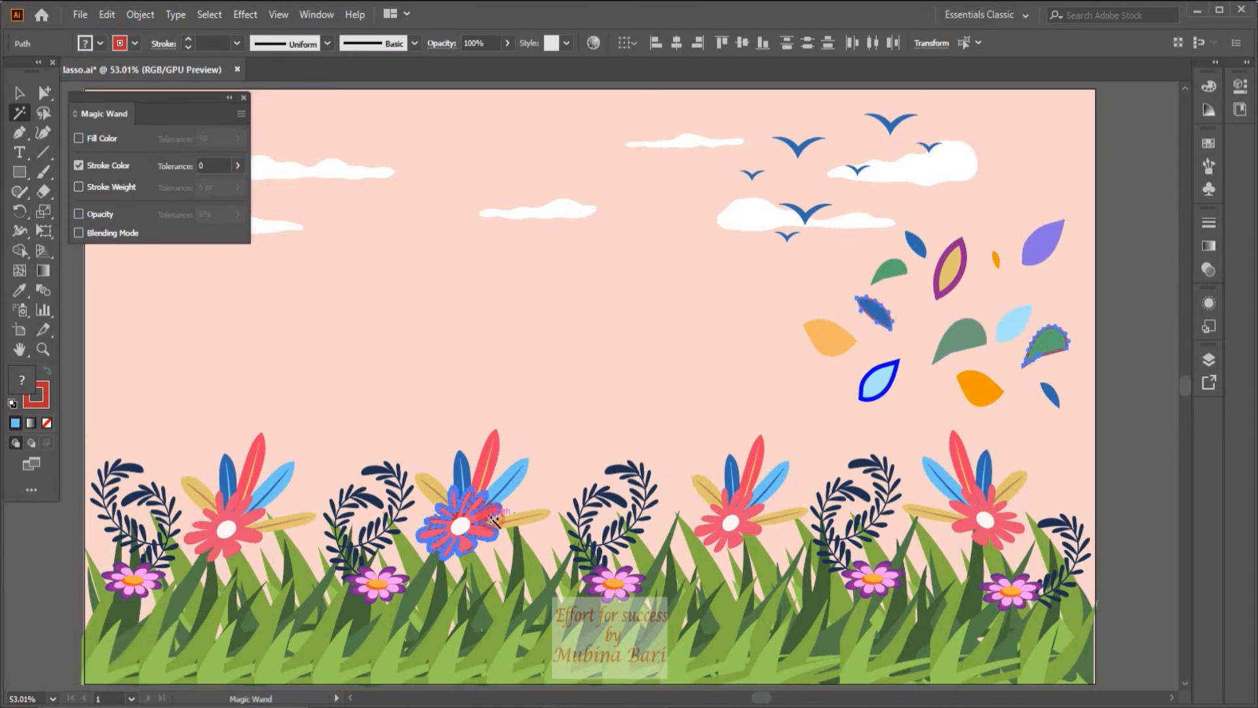
pyautogui.click(1136, 392)
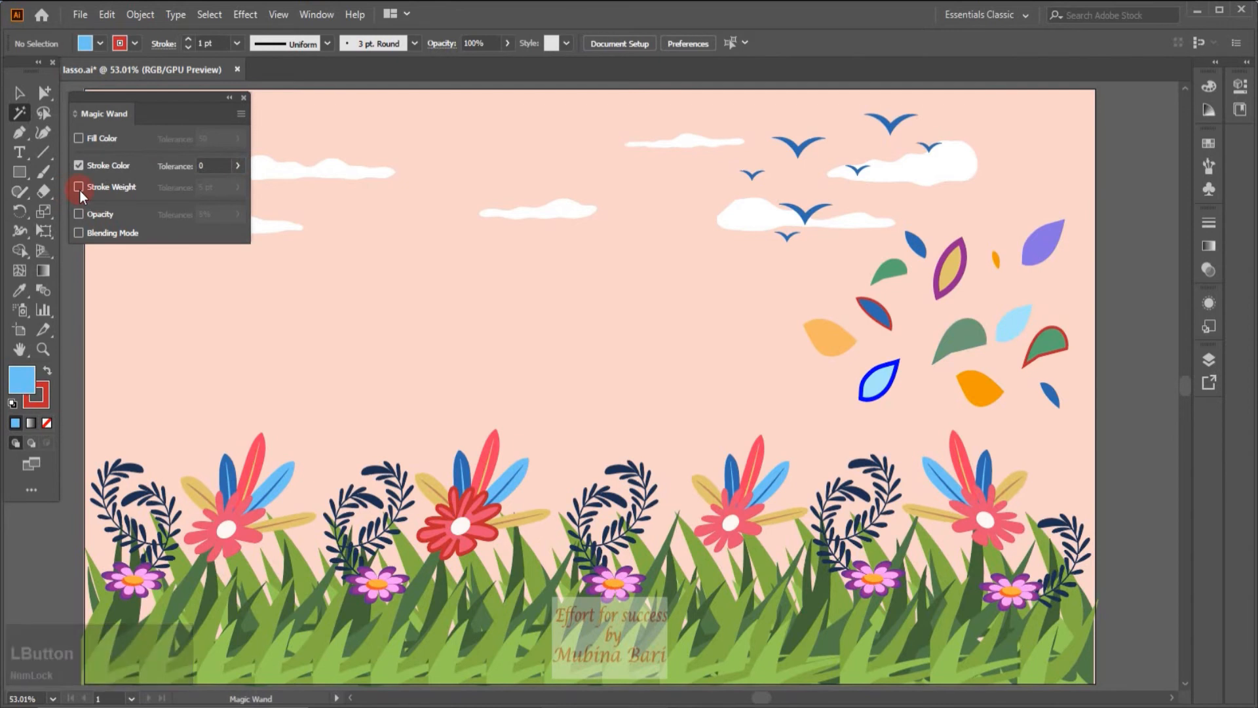
# Switch the Magic Wand criterion from Stroke Color to Stroke Weight with a tolerance of 0 pt.
pyautogui.click(78, 166)
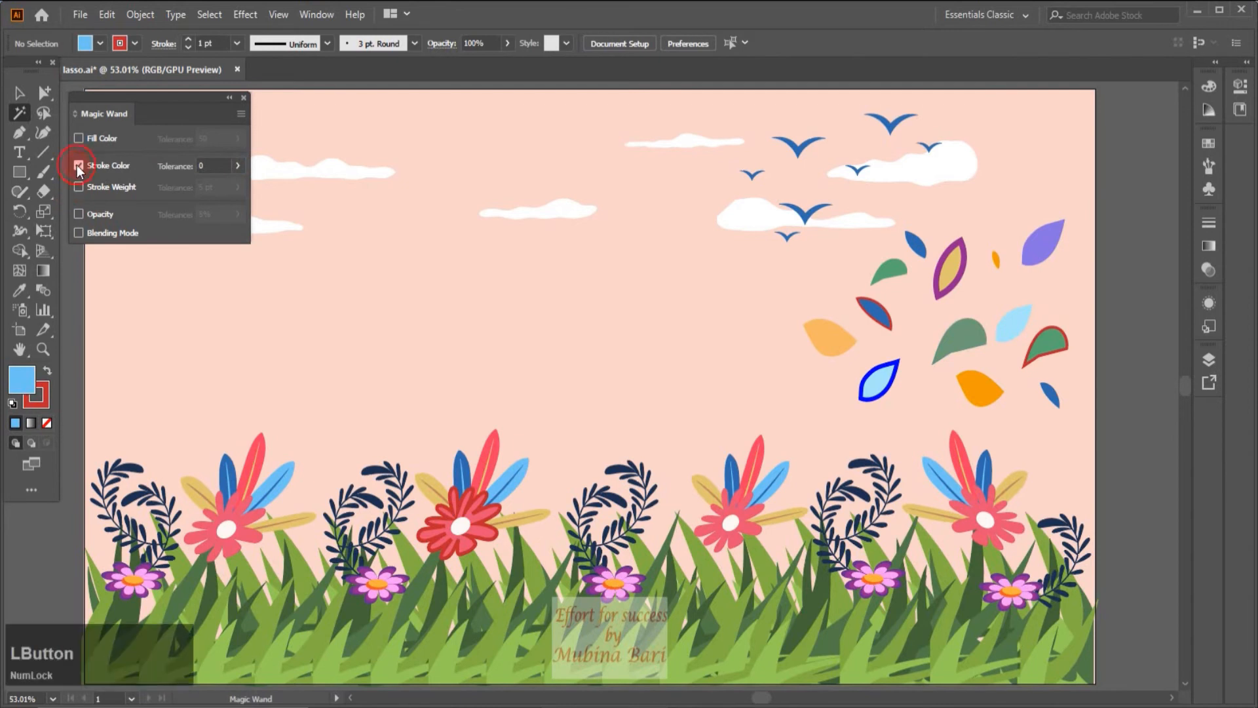
pyautogui.click(78, 188)
pyautogui.click(207, 186)
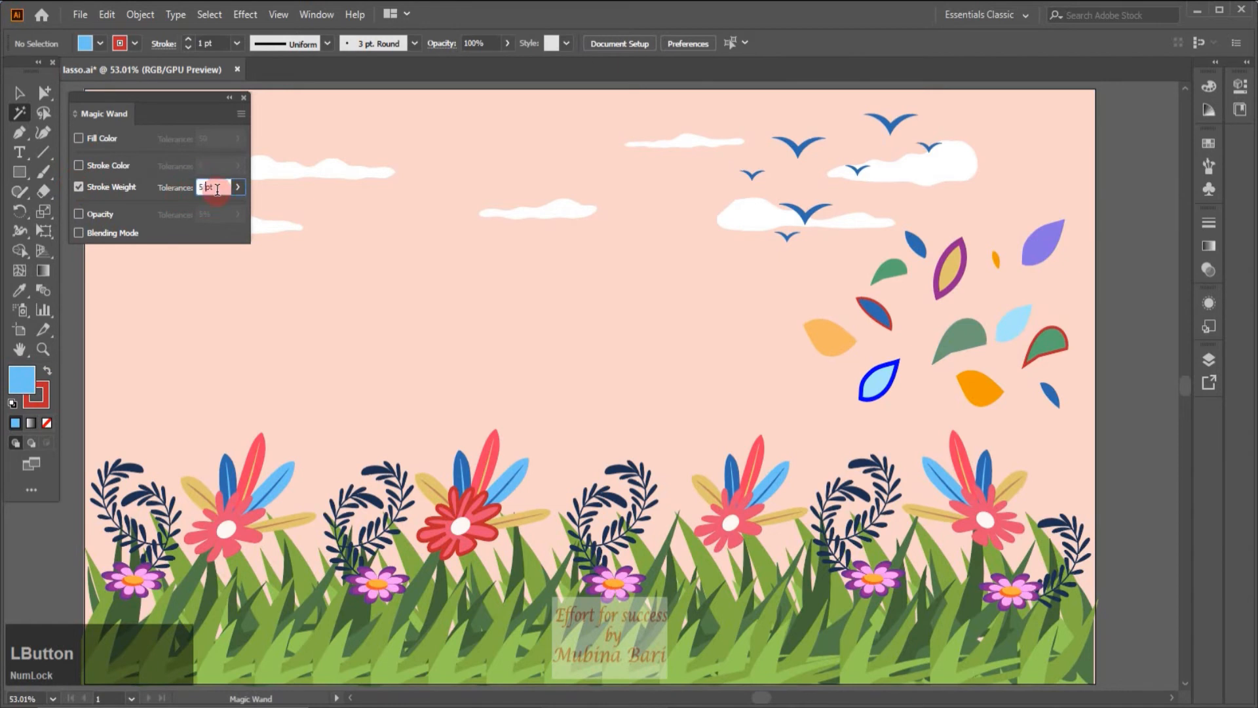
pyautogui.press('BackSpace')
pyautogui.press('BackSpace')
pyautogui.write('0')
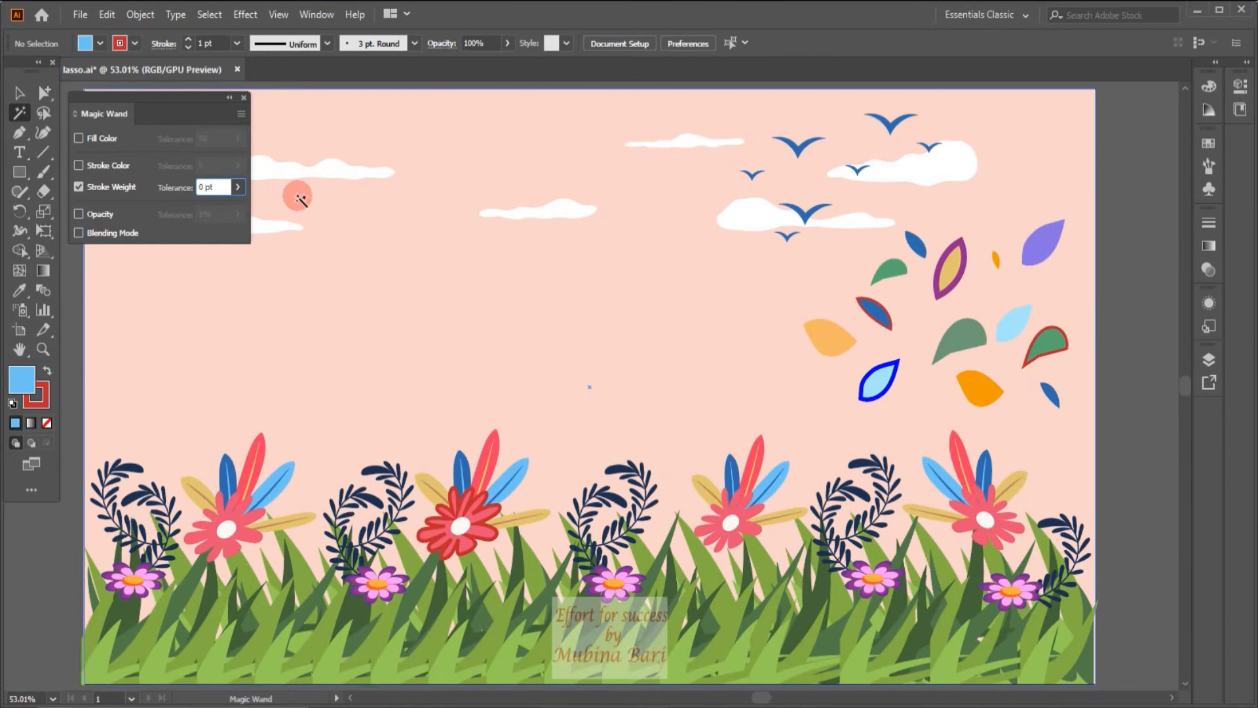
# Select objects matching the stroke weight of the second flower's red petals, repeat with the purple-outlined leaf, and clear the selection.
pyautogui.click(435, 552)
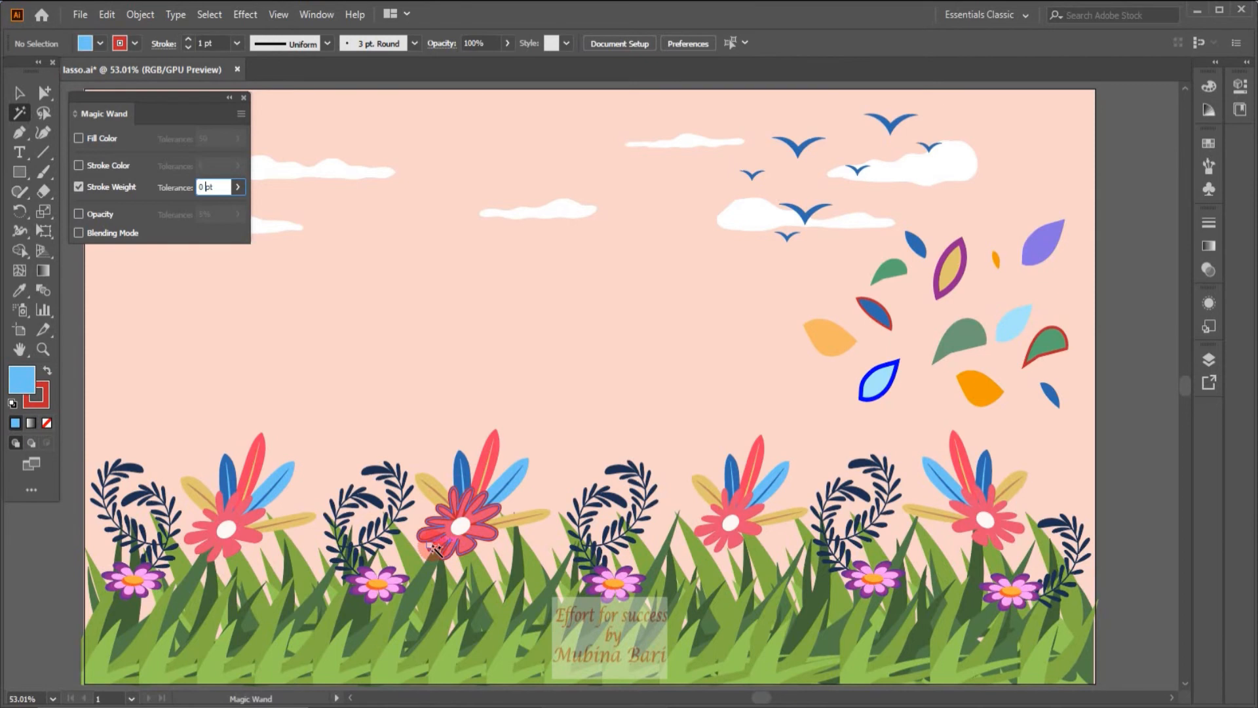
pyautogui.click(434, 547)
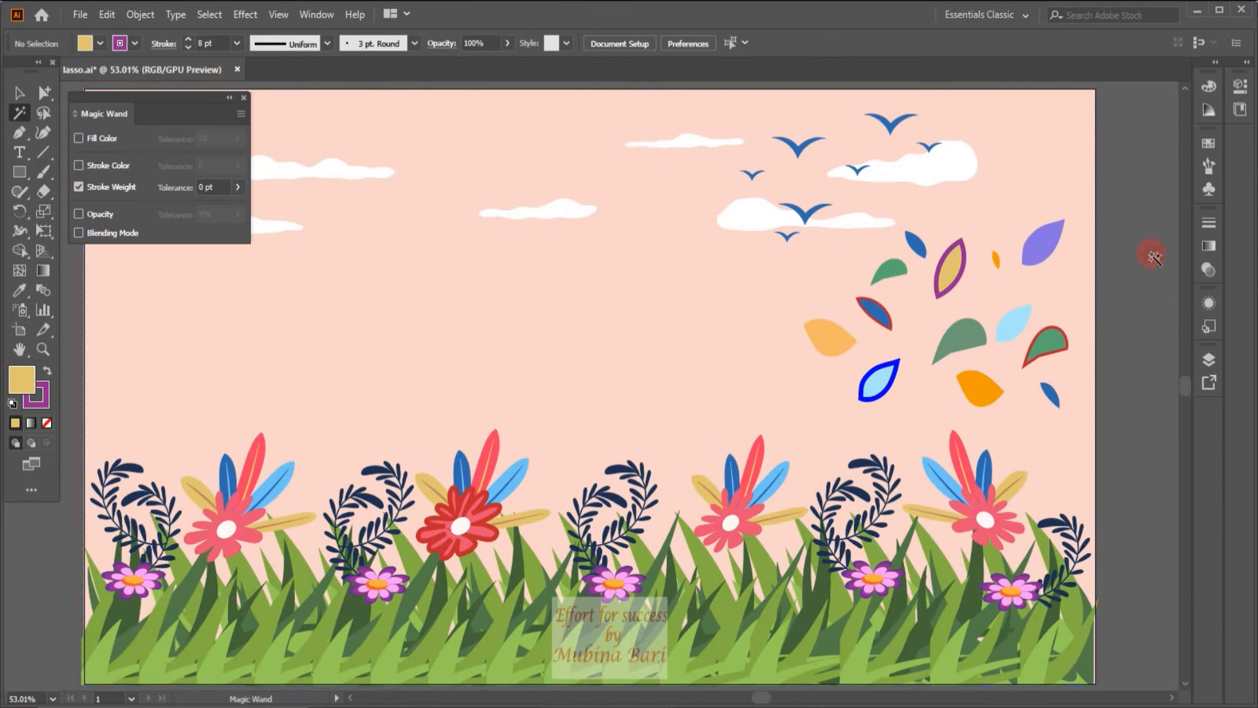
pyautogui.click(952, 287)
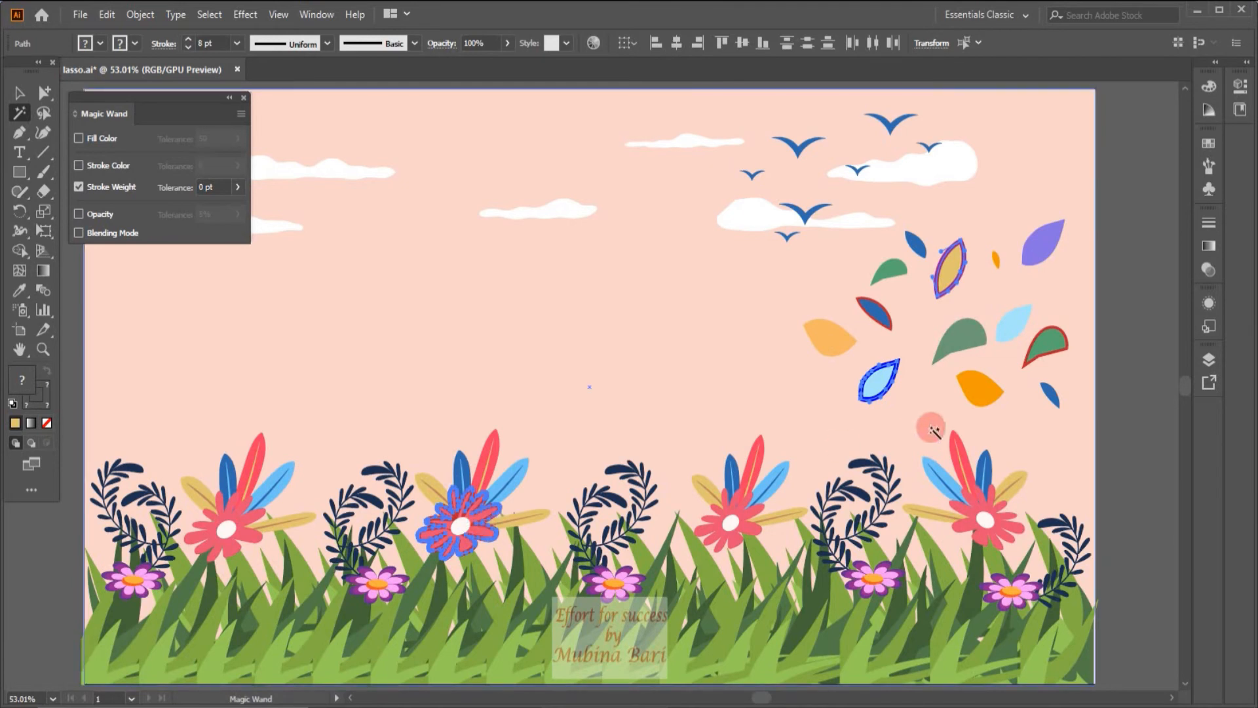
pyautogui.click(1135, 410)
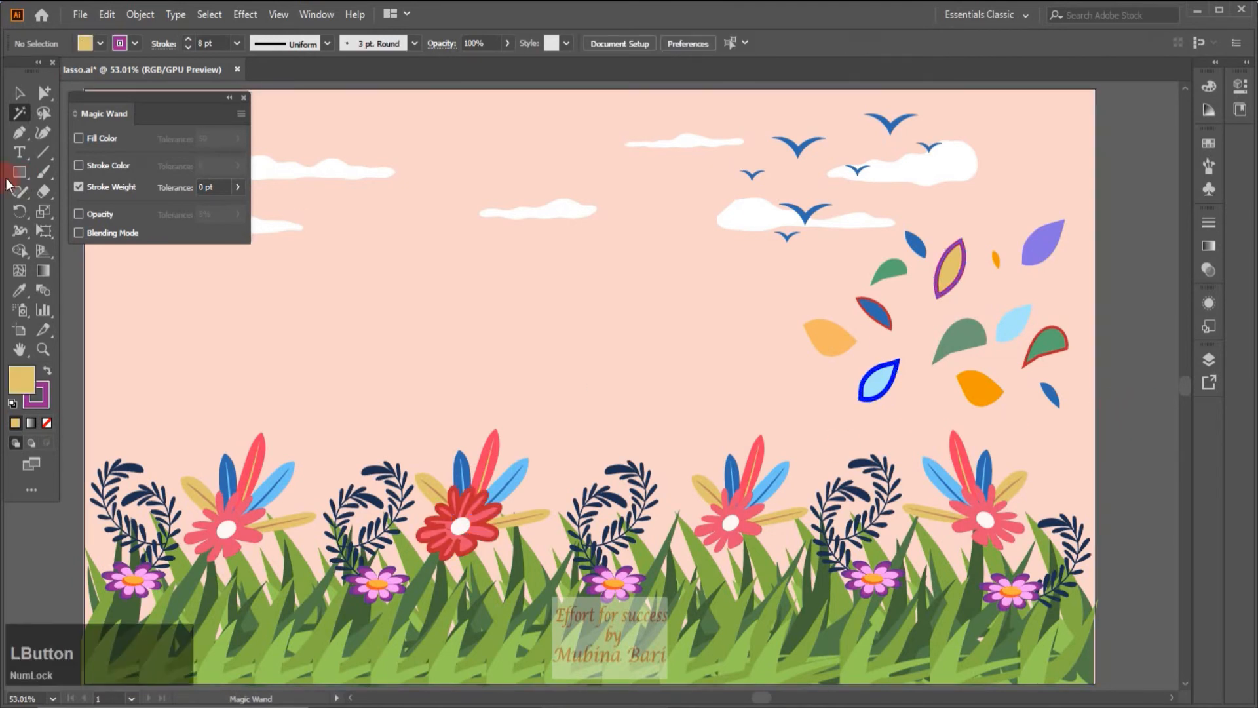
# Match only by Opacity with a 5% tolerance and select objects whose opacity is similar to the purple leaf.
pyautogui.click(79, 187)
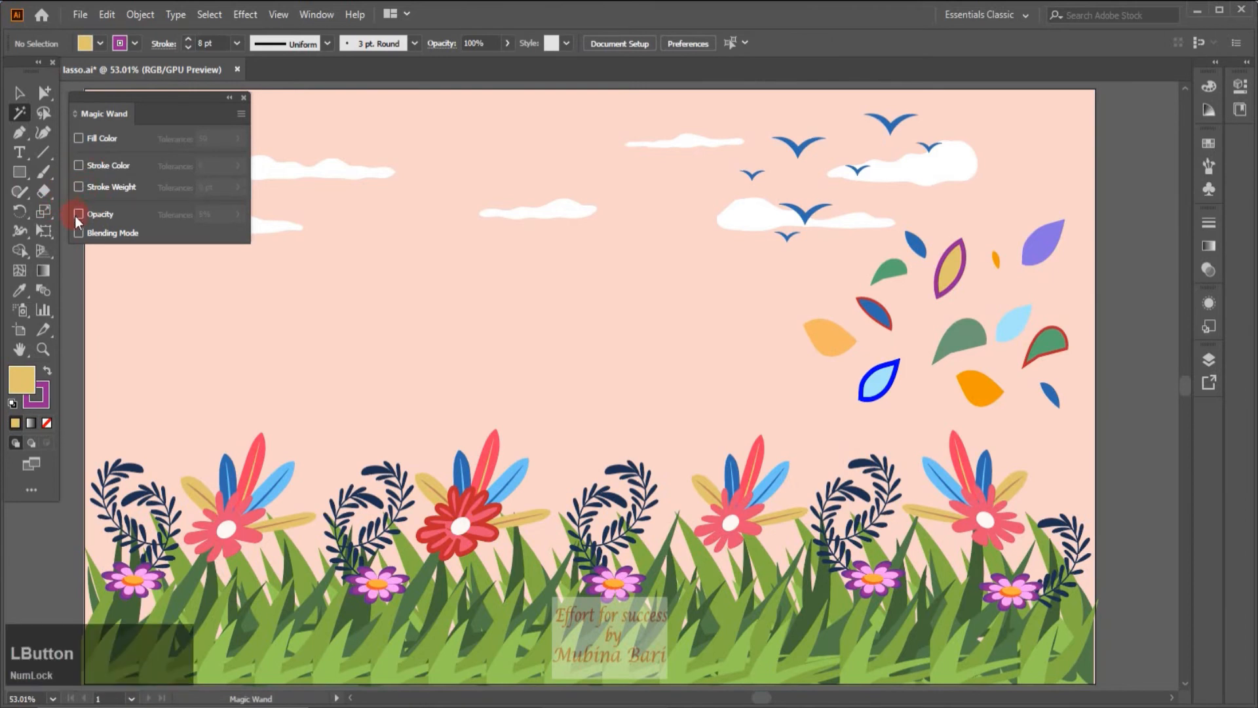
pyautogui.click(78, 216)
pyautogui.click(1056, 251)
pyautogui.click(1047, 242)
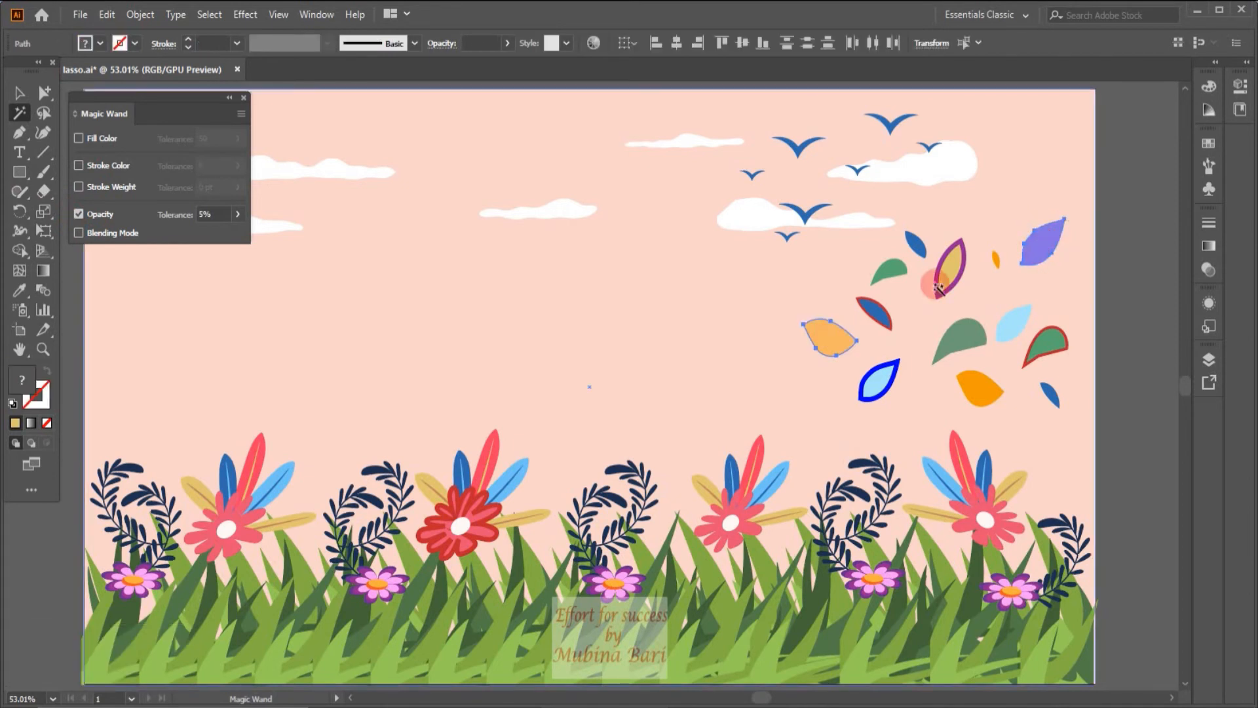
pyautogui.click(843, 355)
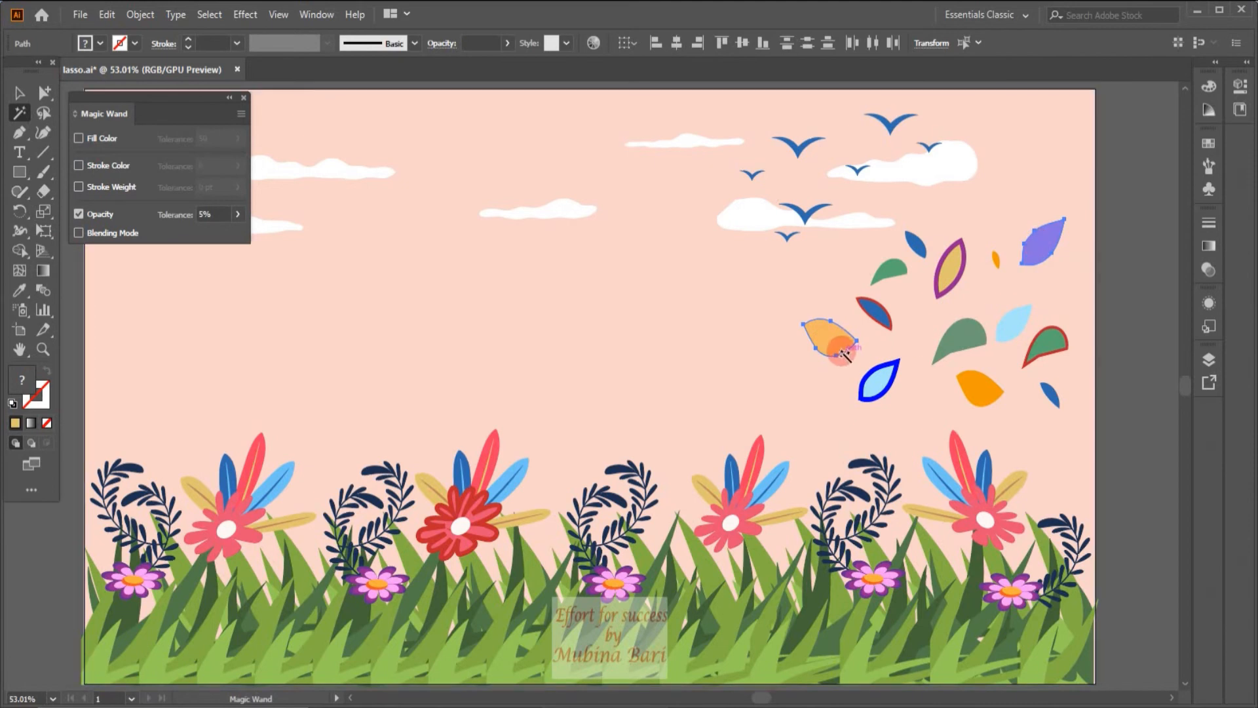
pyautogui.click(1035, 243)
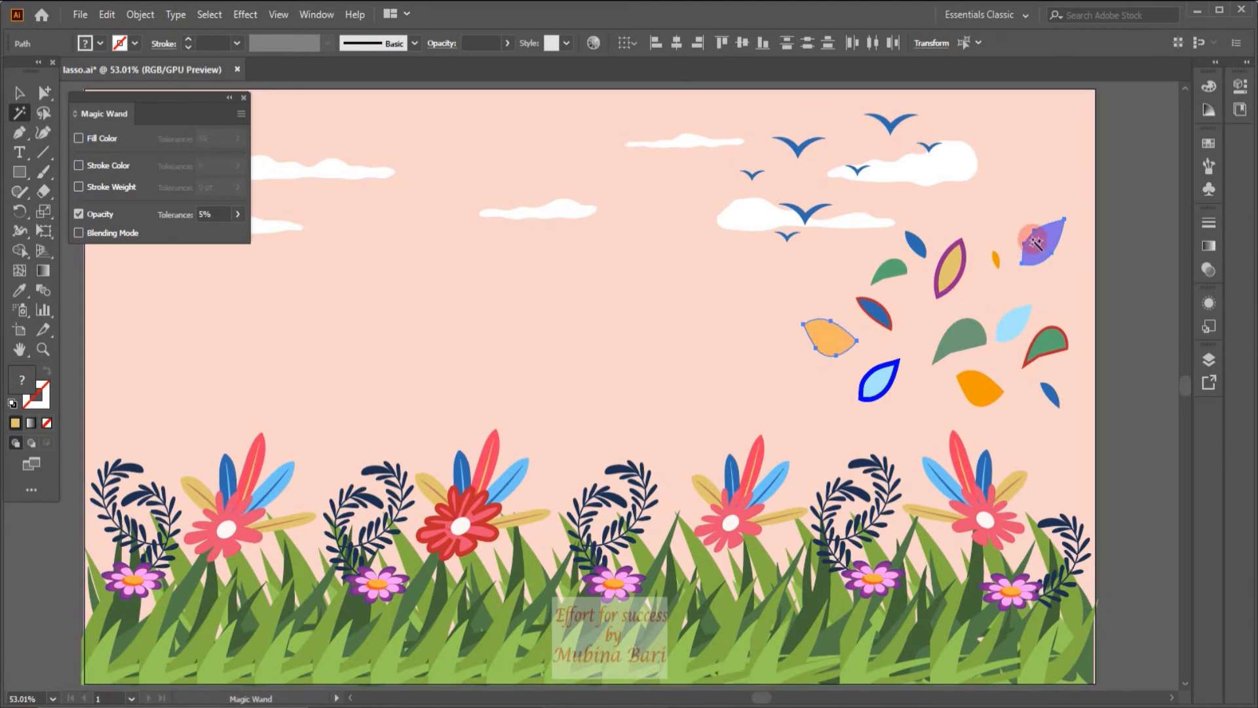
# Examine the blending modes available in the opacity settings of the two selected leaves.
pyautogui.click(93, 226)
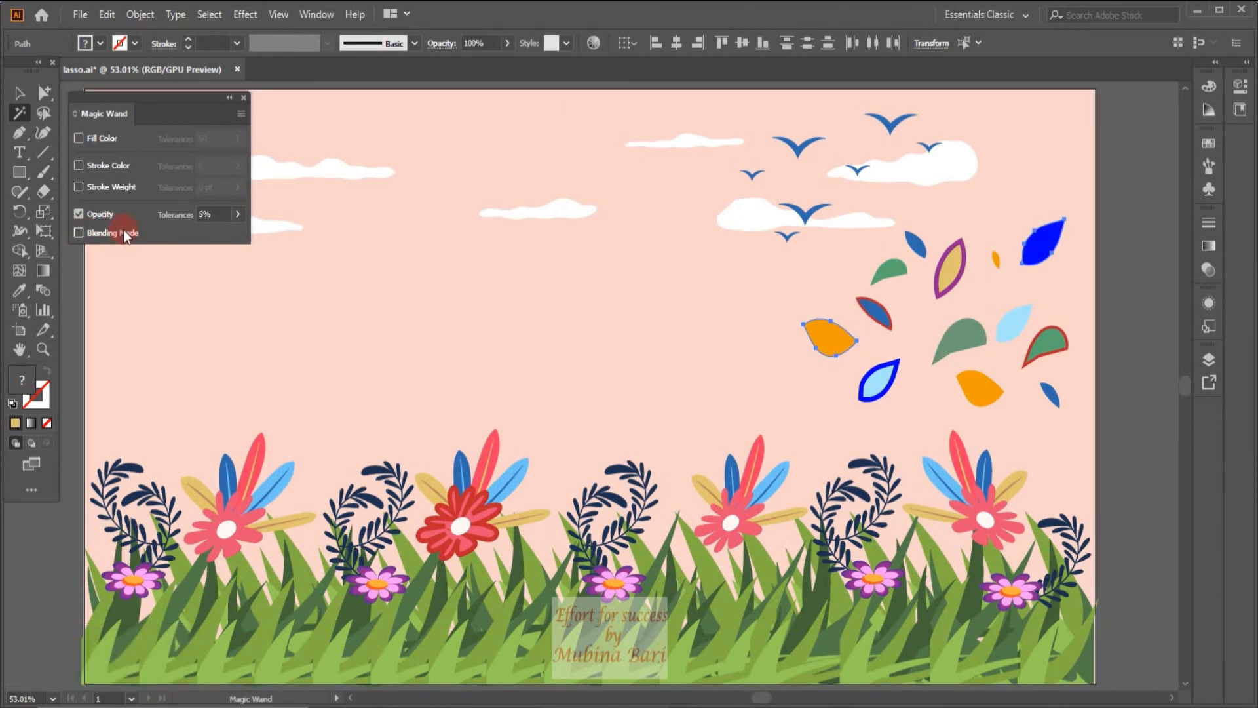
pyautogui.click(441, 44)
pyautogui.click(341, 74)
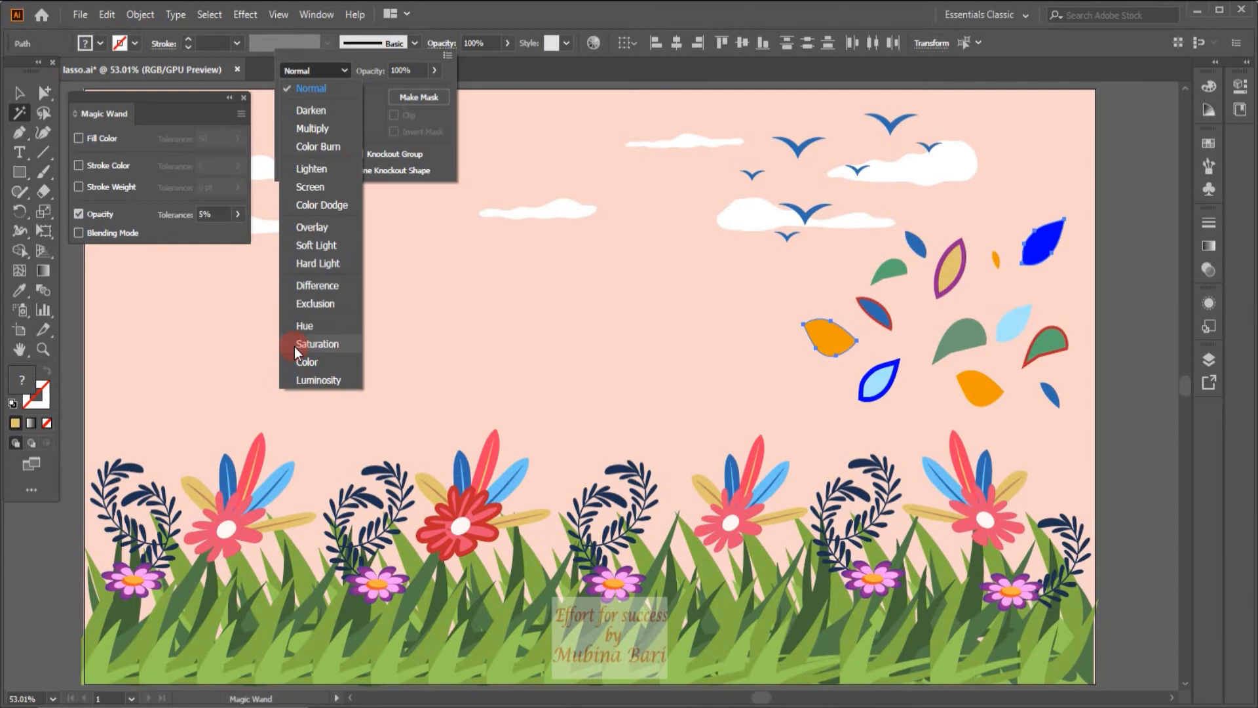
pyautogui.click(441, 43)
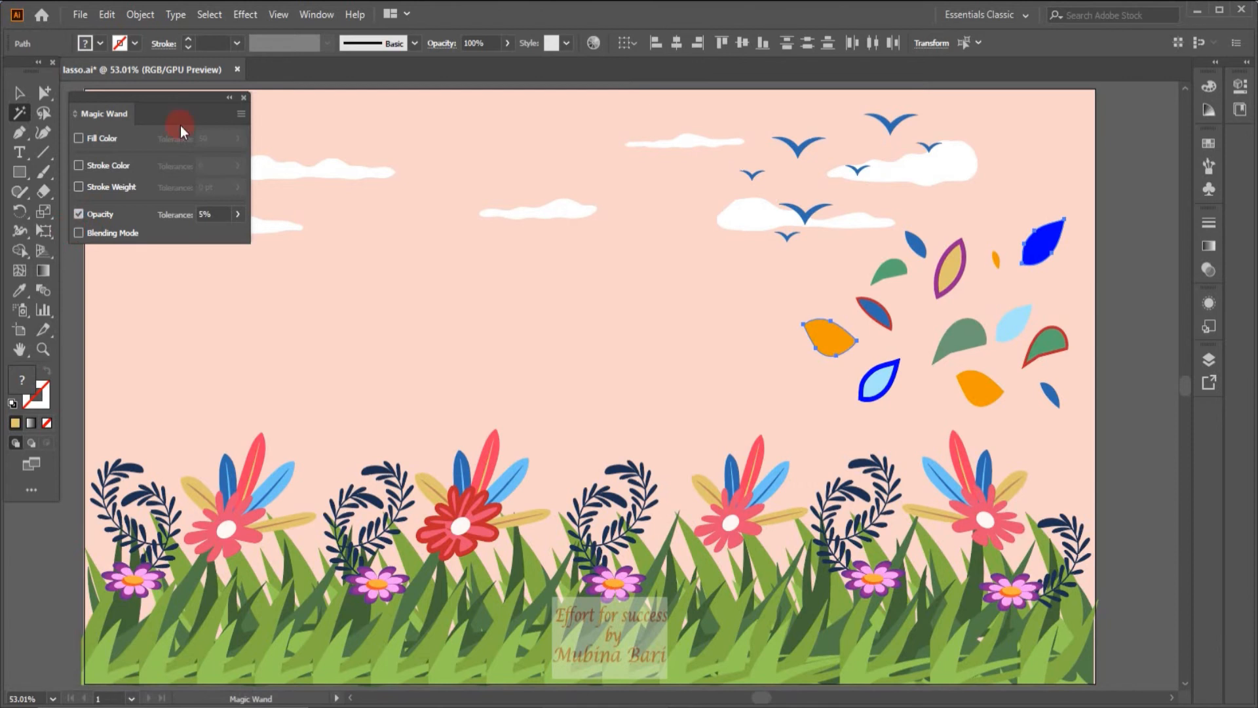
# Match only by Fill Color at tolerance 0 and select all objects sharing the first flower's yellow petal fill.
pyautogui.click(25, 116)
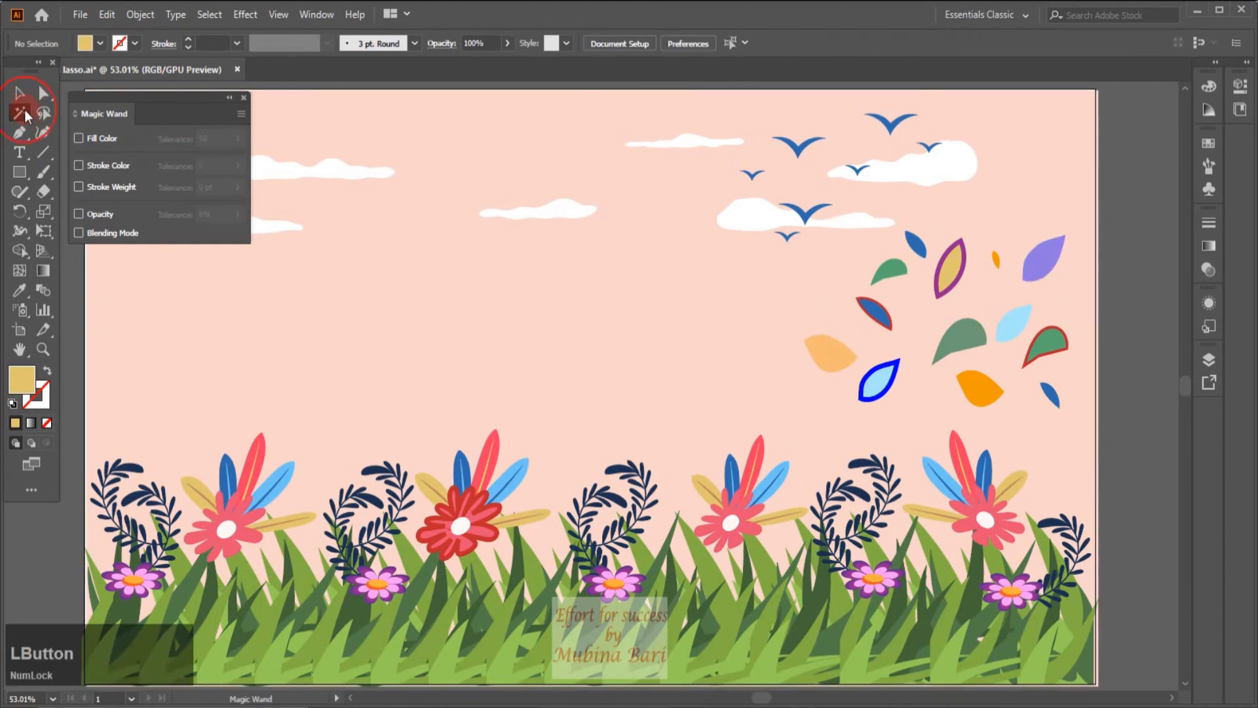
pyautogui.click(80, 139)
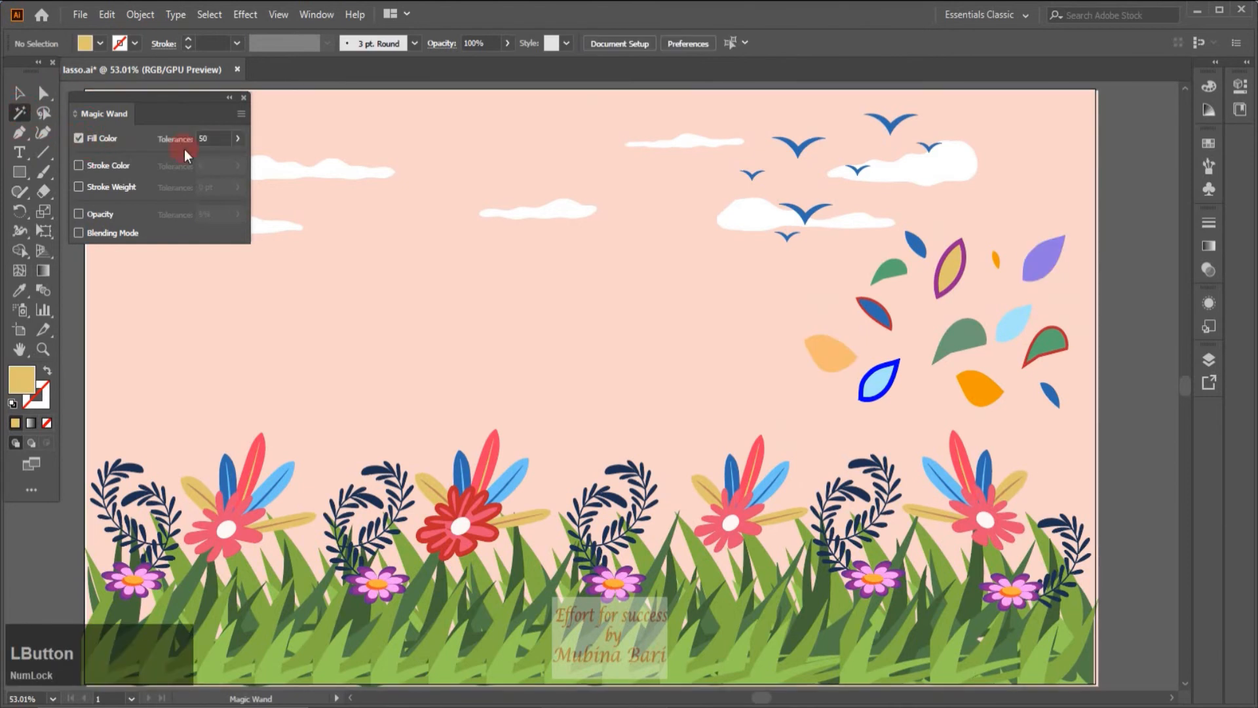
pyautogui.press('BackSpace')
pyautogui.press('BackSpace')
pyautogui.write('0')
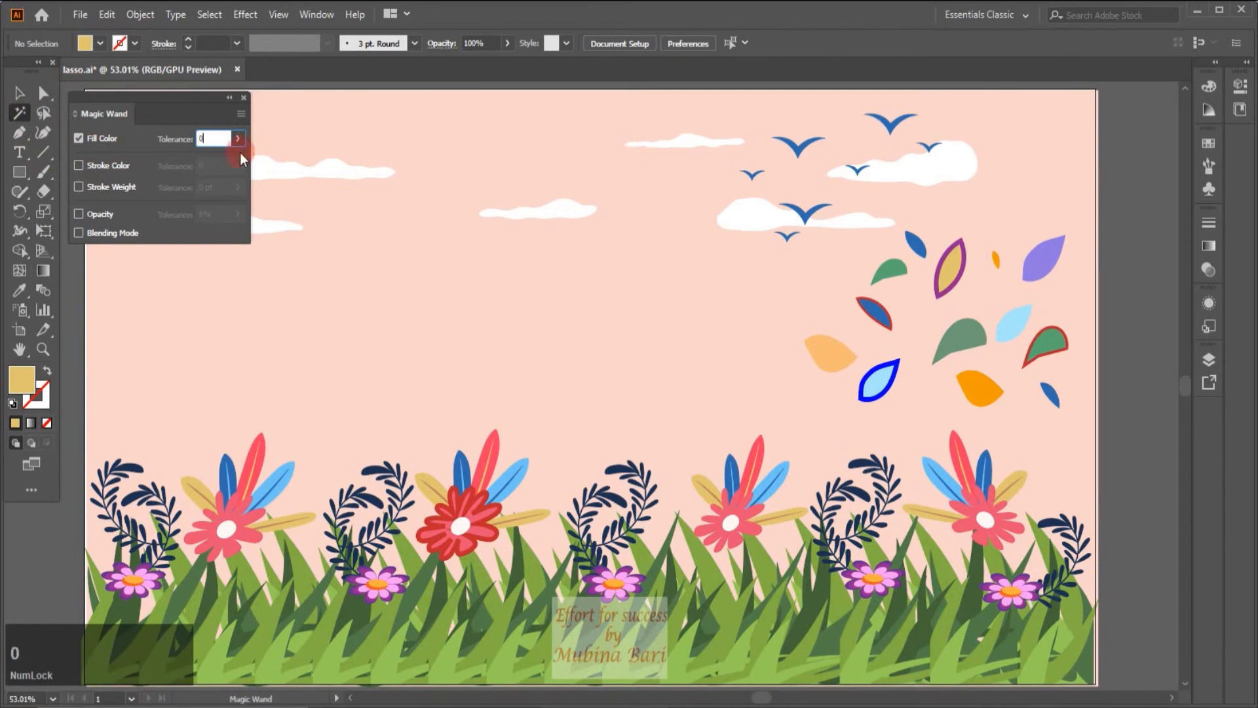
pyautogui.click(199, 484)
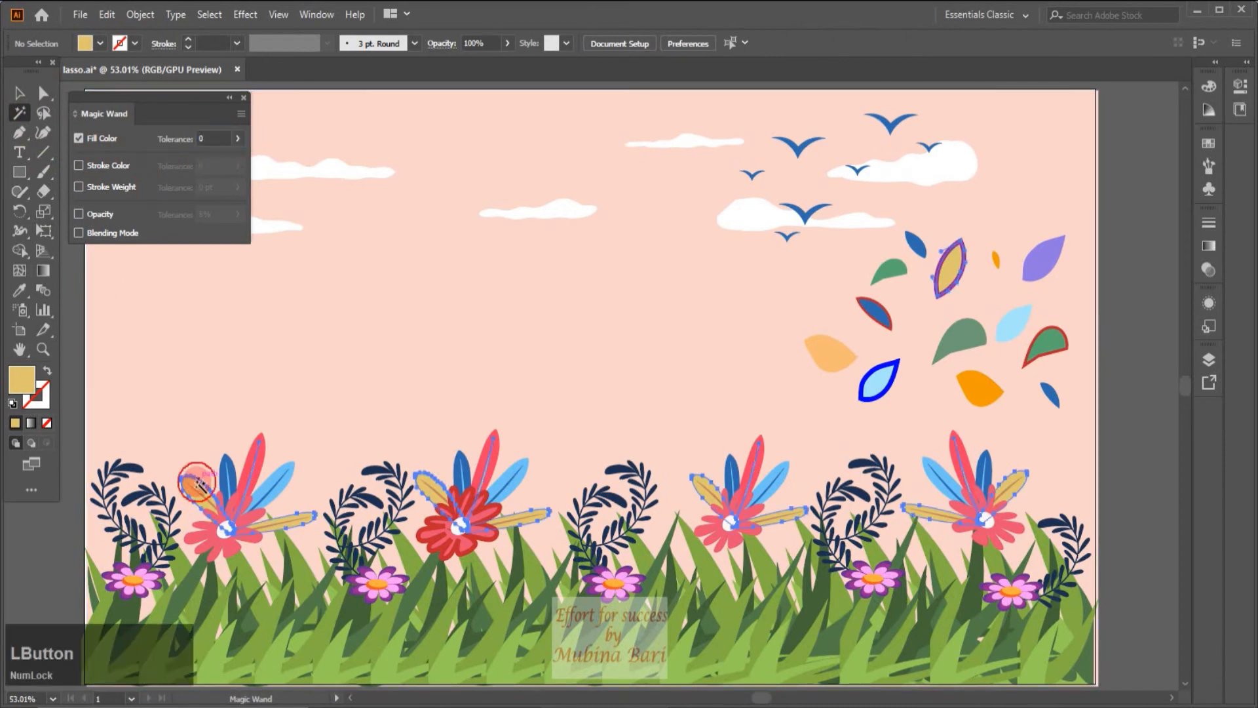
pyautogui.click(524, 526)
pyautogui.keyDown('shift'); pyautogui.click(1031, 529); pyautogui.keyUp('shift')
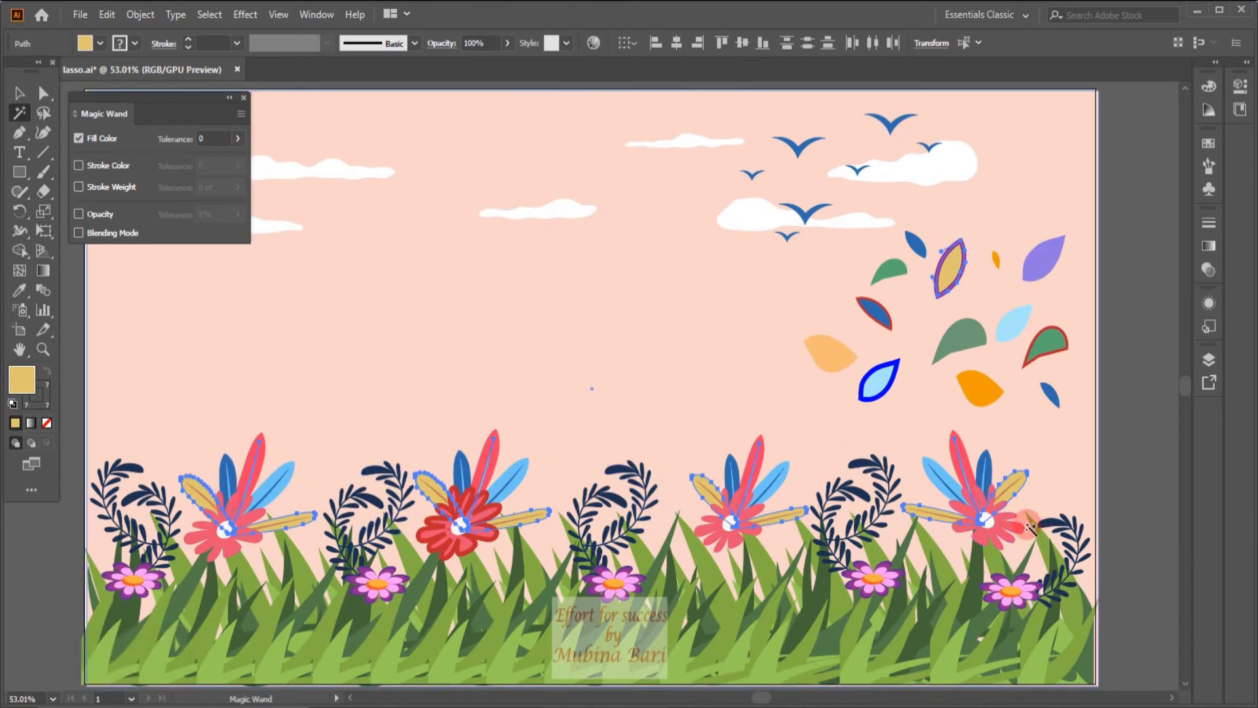
# Try several fill swatches on the selected yellow petals and leaf, including blue, purple and pink, and finish with orange.
pyautogui.click(99, 44)
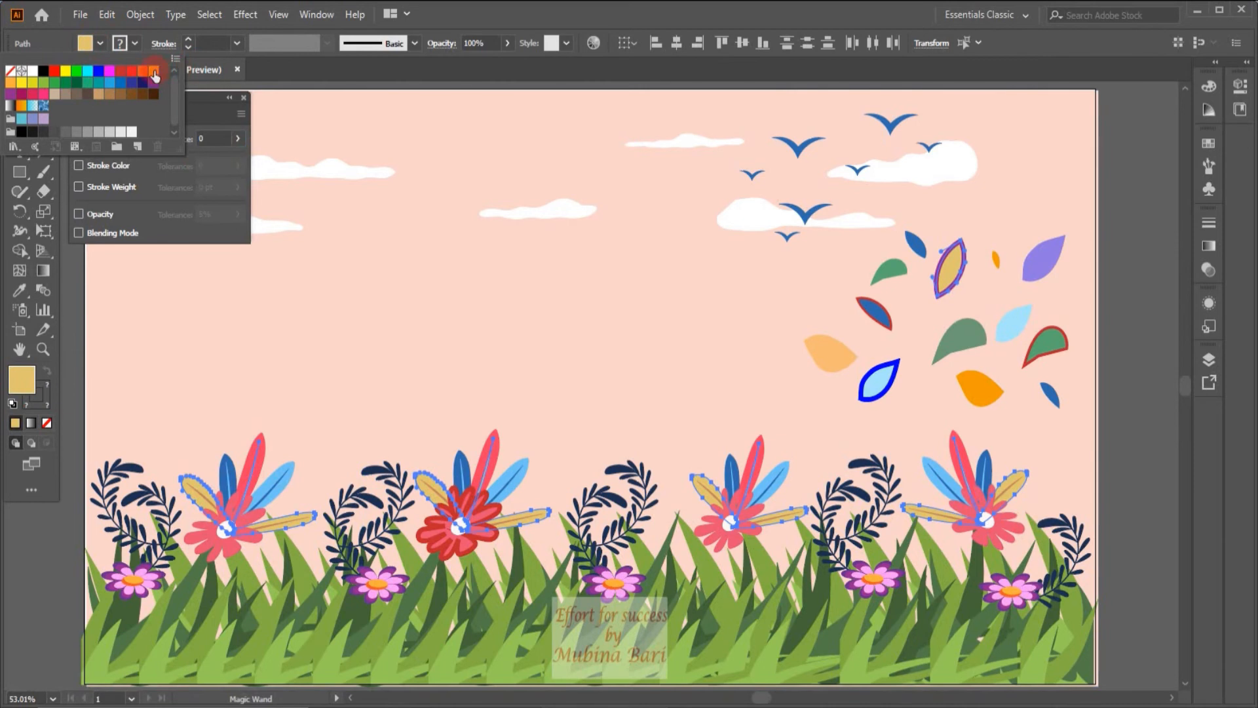
pyautogui.click(153, 72)
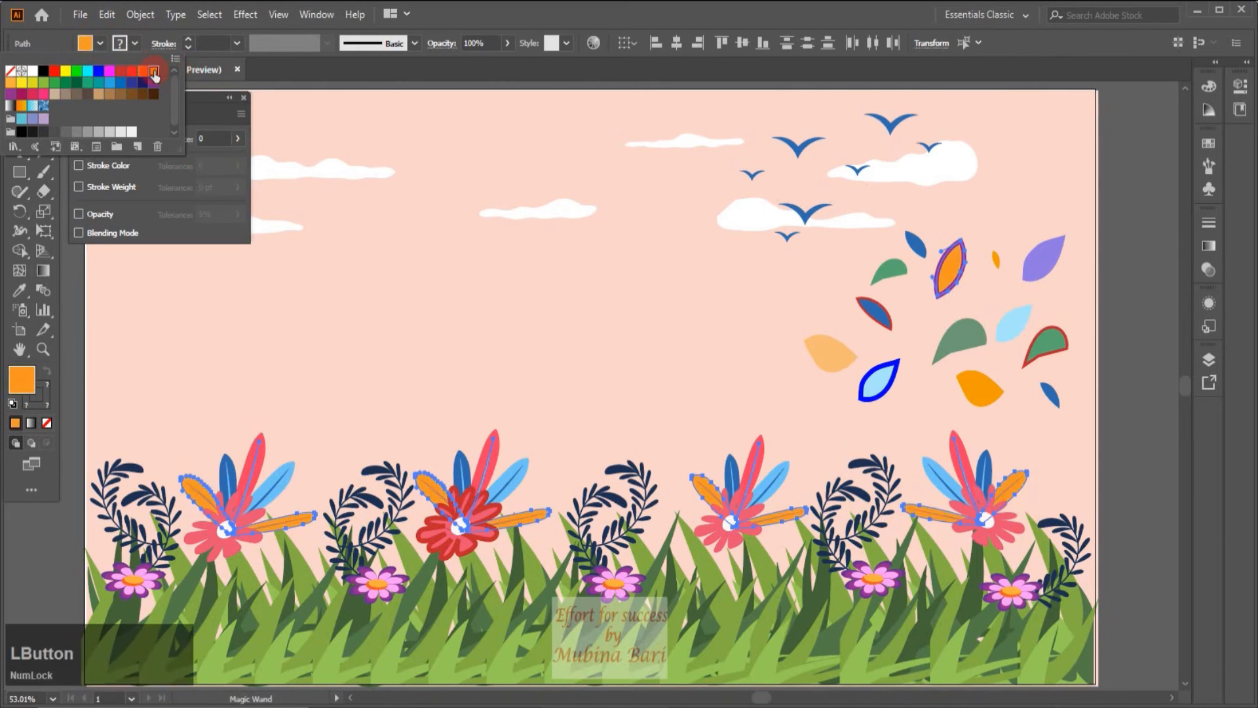
pyautogui.click(44, 83)
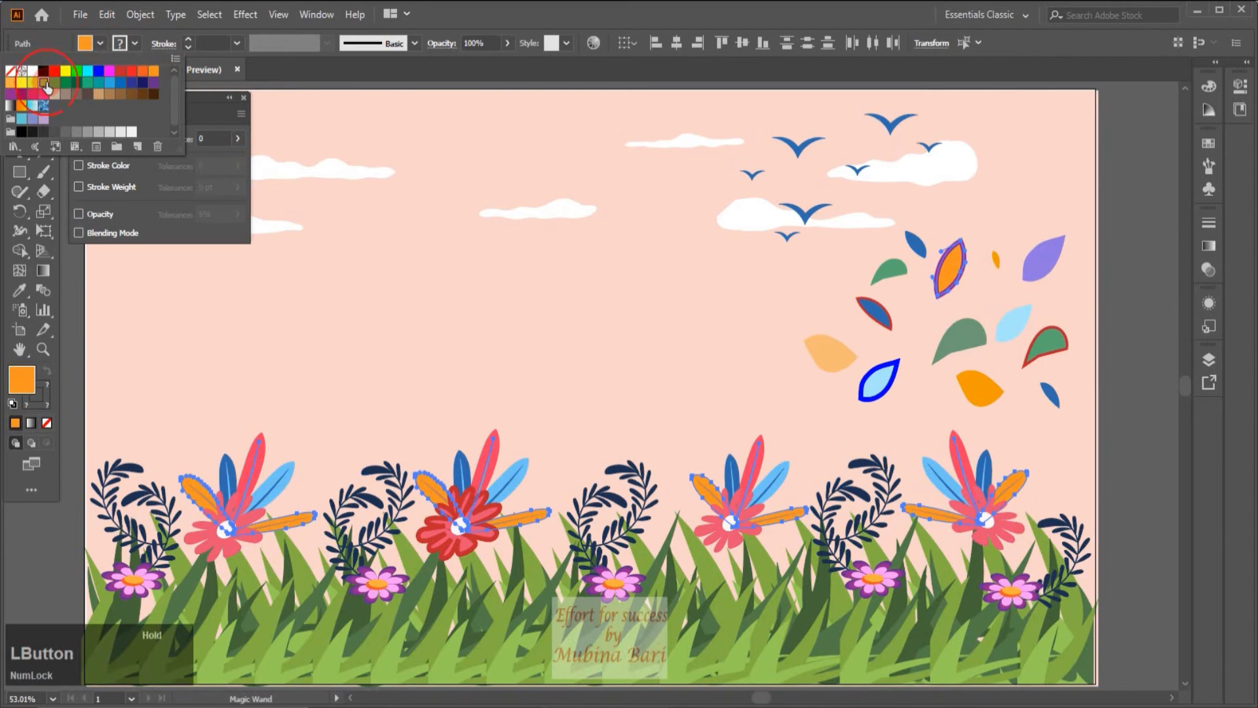
pyautogui.click(110, 84)
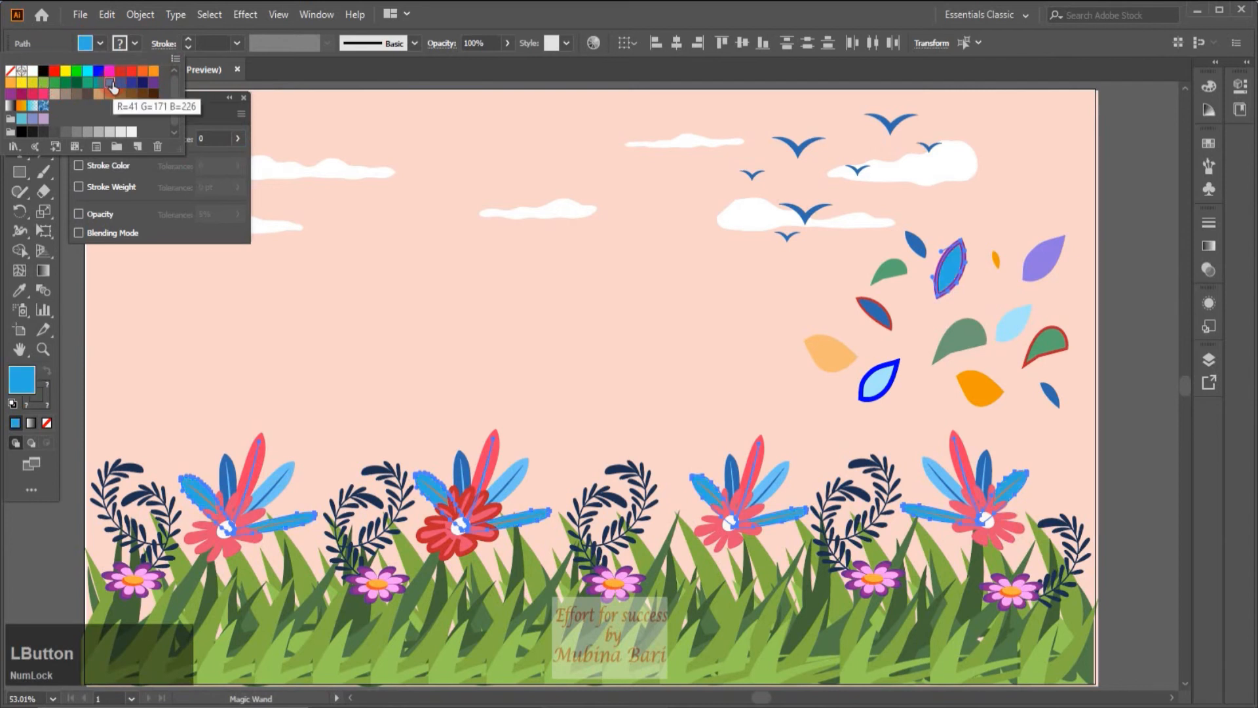
pyautogui.click(153, 84)
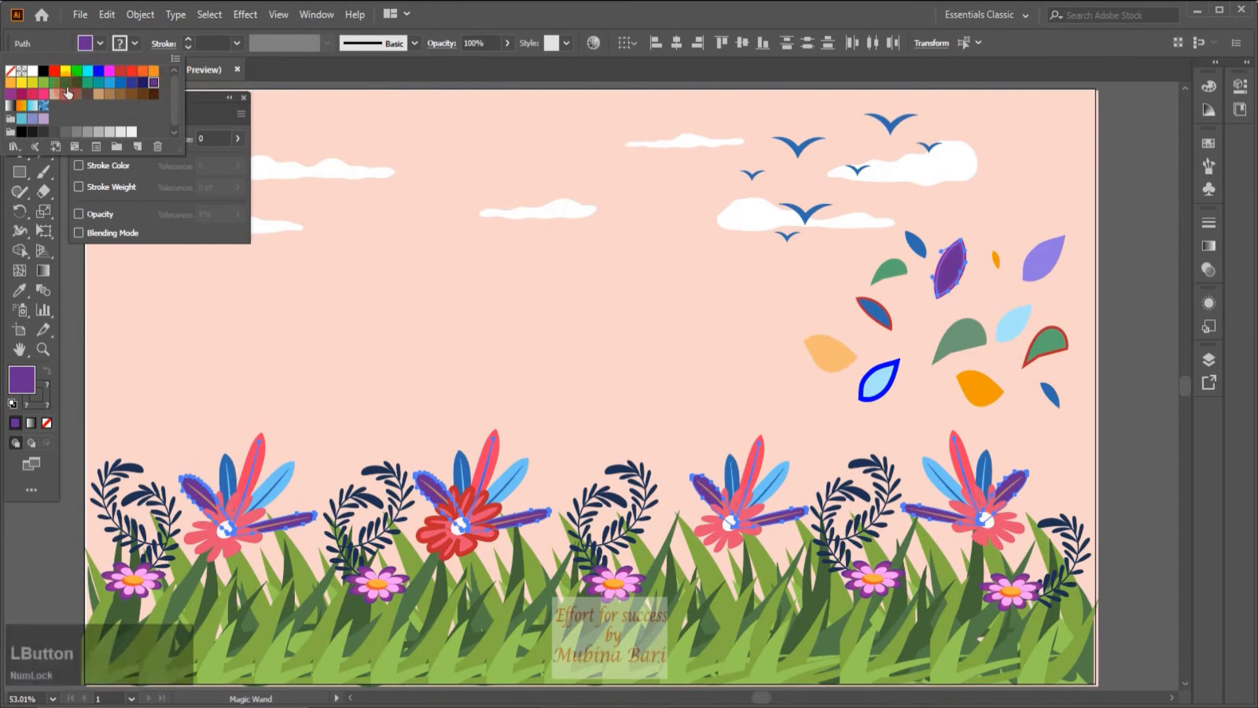
pyautogui.click(43, 94)
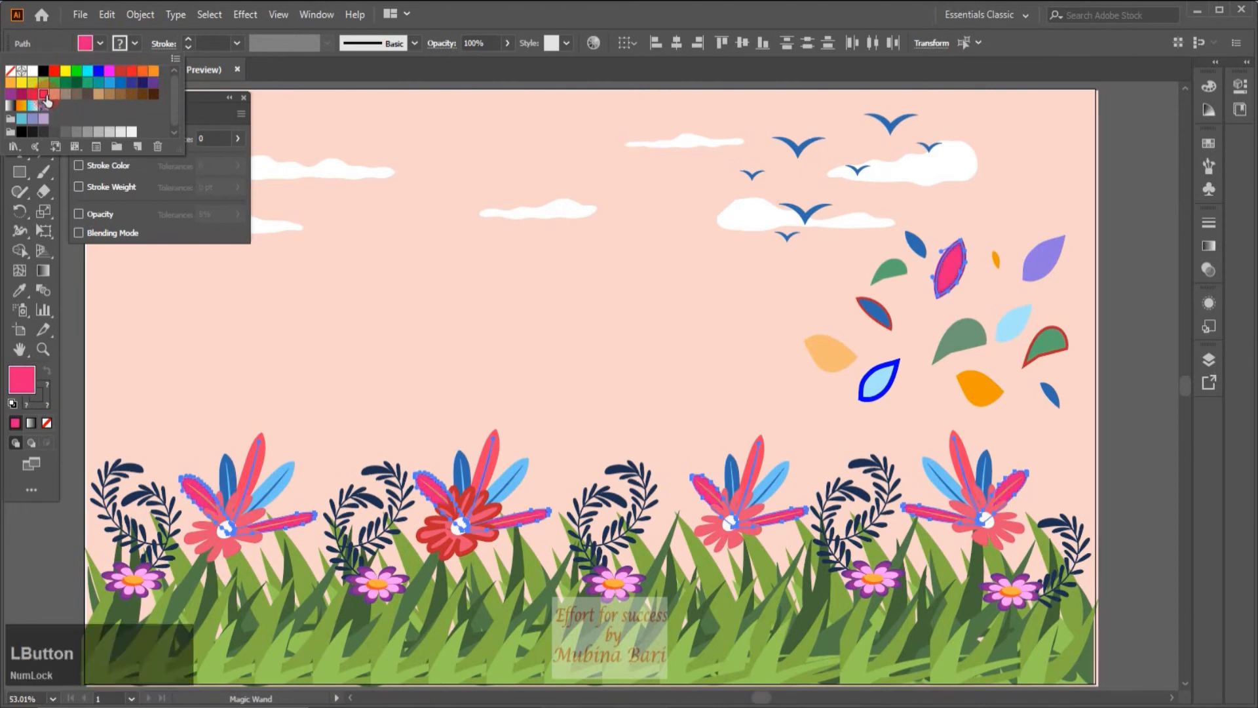
pyautogui.click(154, 72)
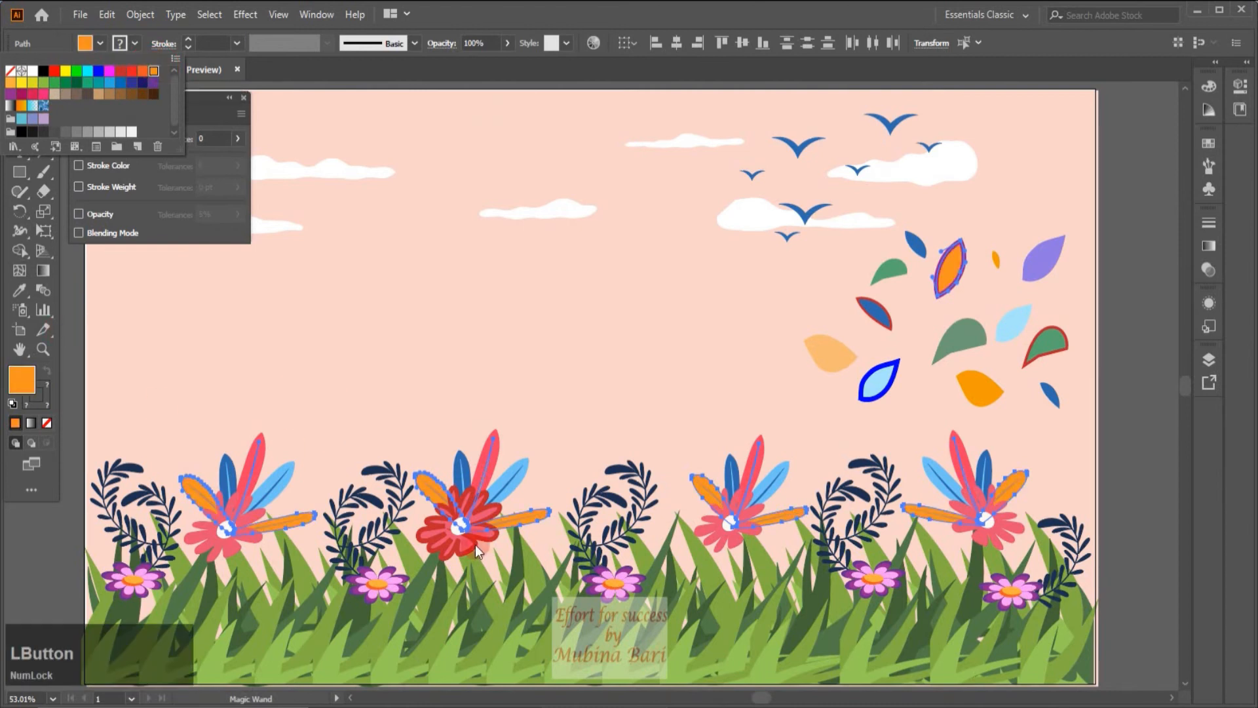
pyautogui.click(1138, 420)
pyautogui.click(326, 313)
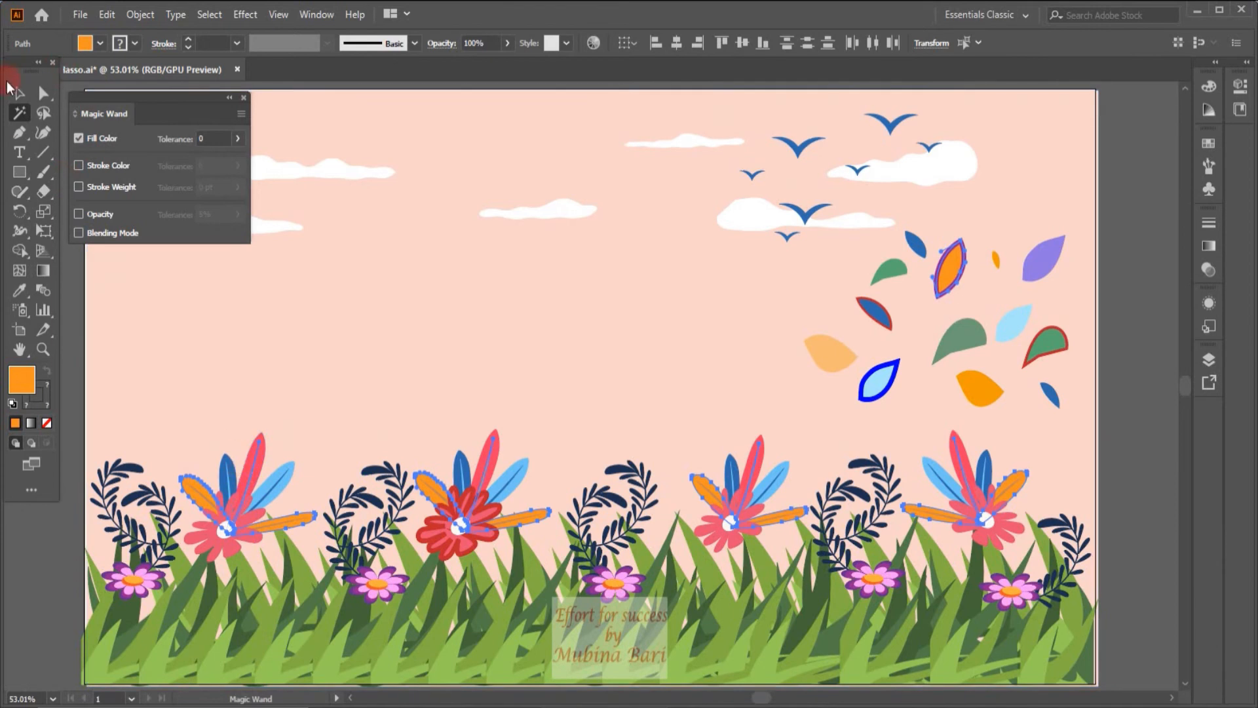
# Stretch the selected orange petals and leaf upward by their bounding box and undo the change.
pyautogui.click(22, 91)
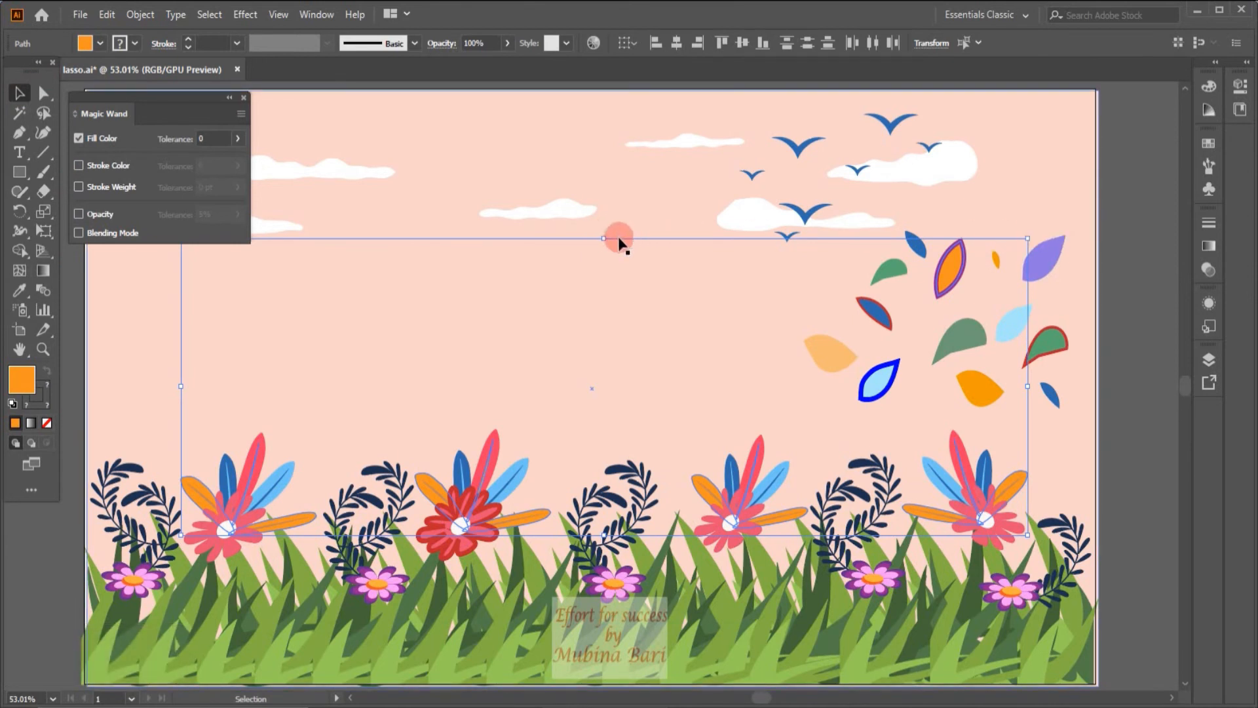
pyautogui.moveTo(604, 239); pyautogui.dragTo(623, 143)
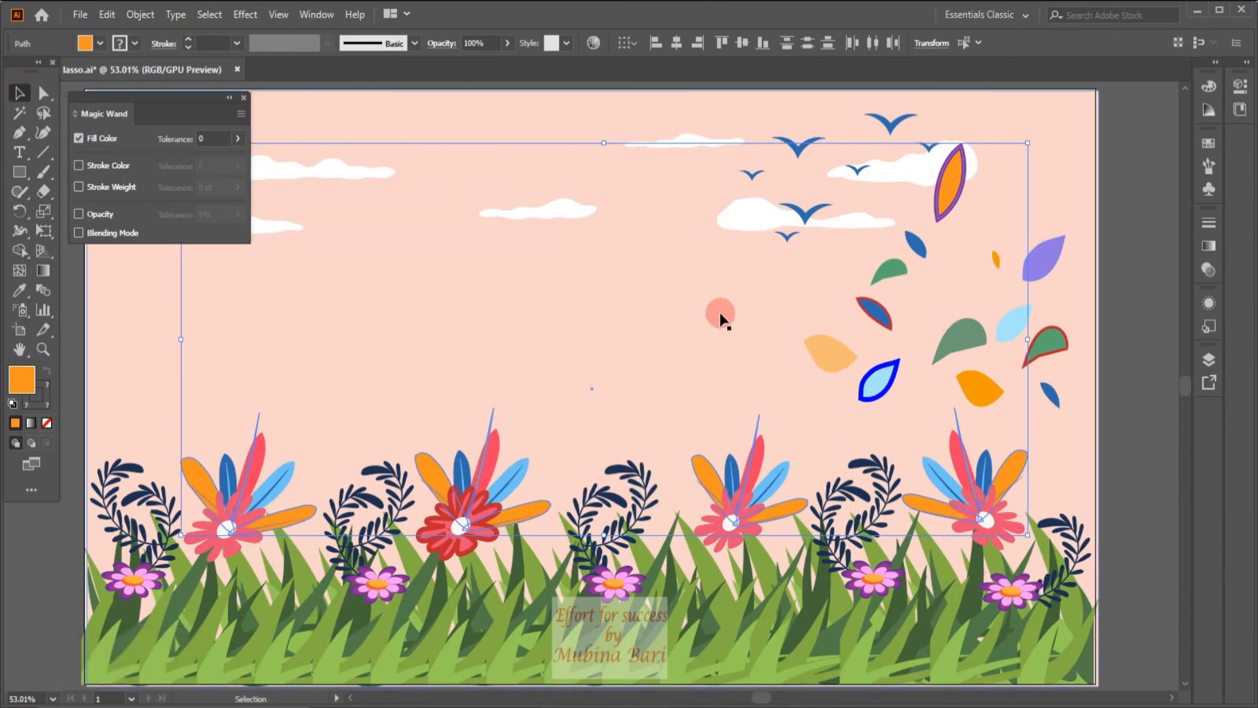
pyautogui.hotkey('ctrl', 'z')
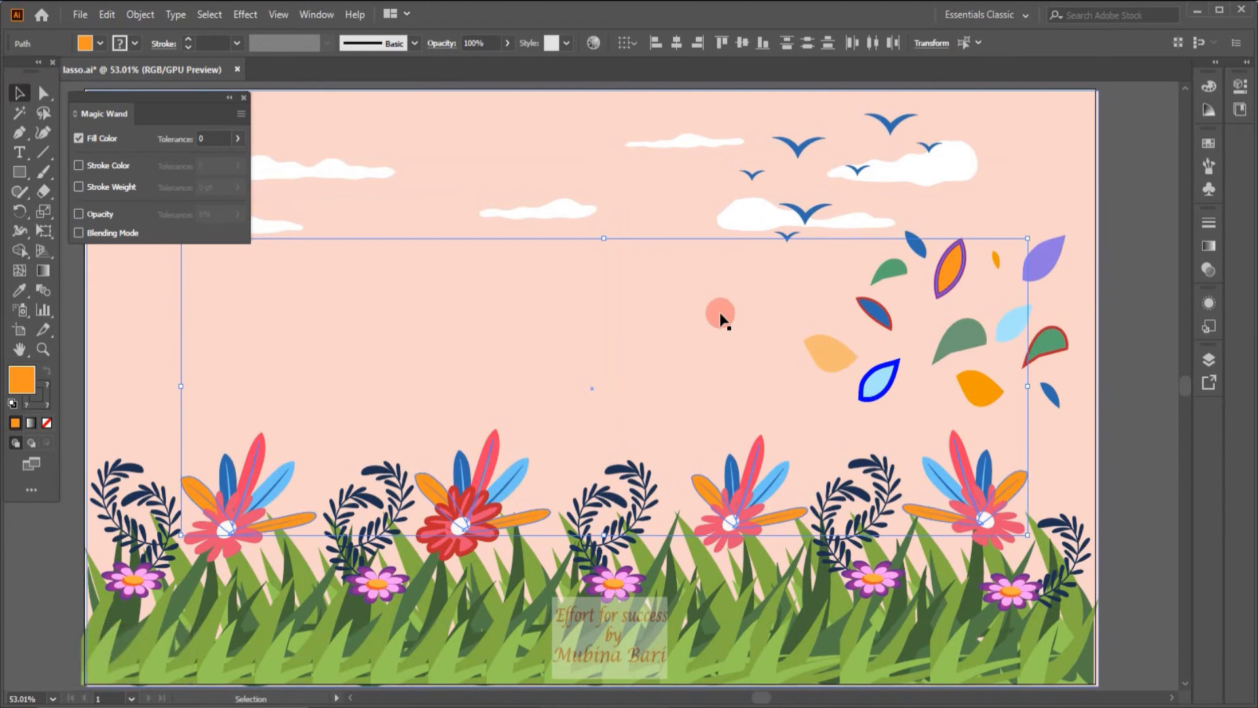
pyautogui.hotkey('ctrl', 'z')
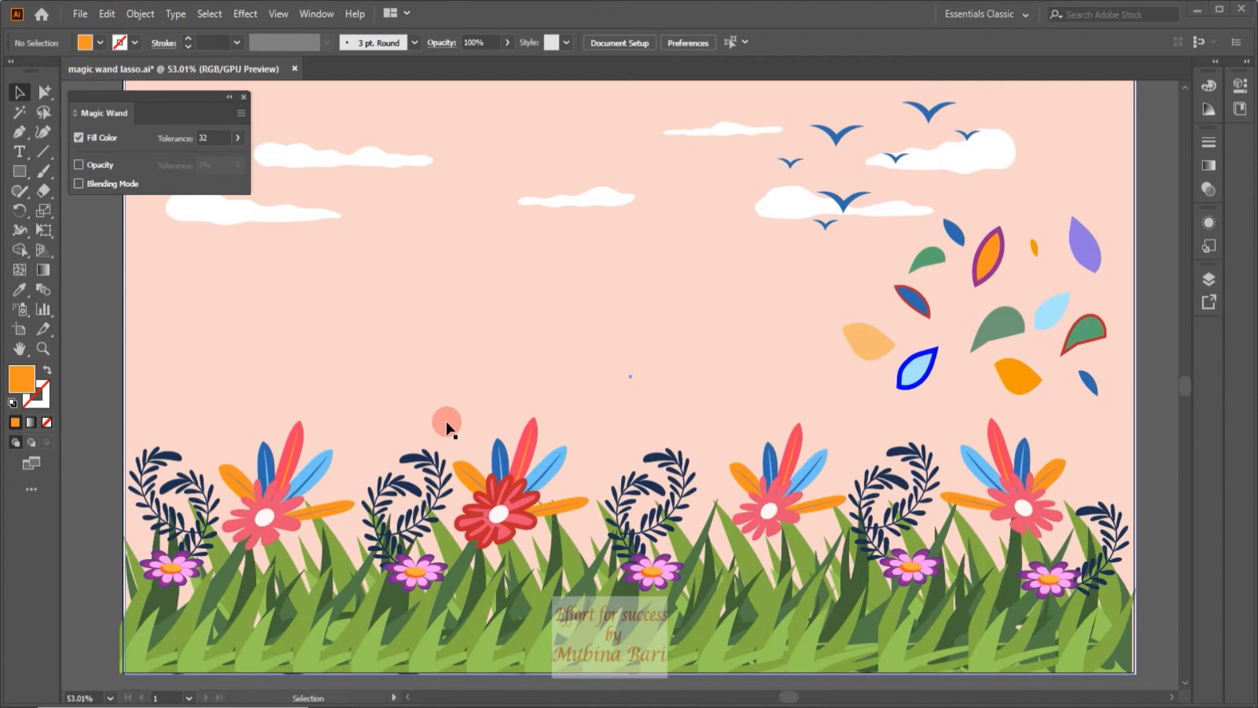
# Review the Select Similar Objects options, select the whole grouped artwork through the first flower's orange petal, and deselect it.
pyautogui.click(745, 43)
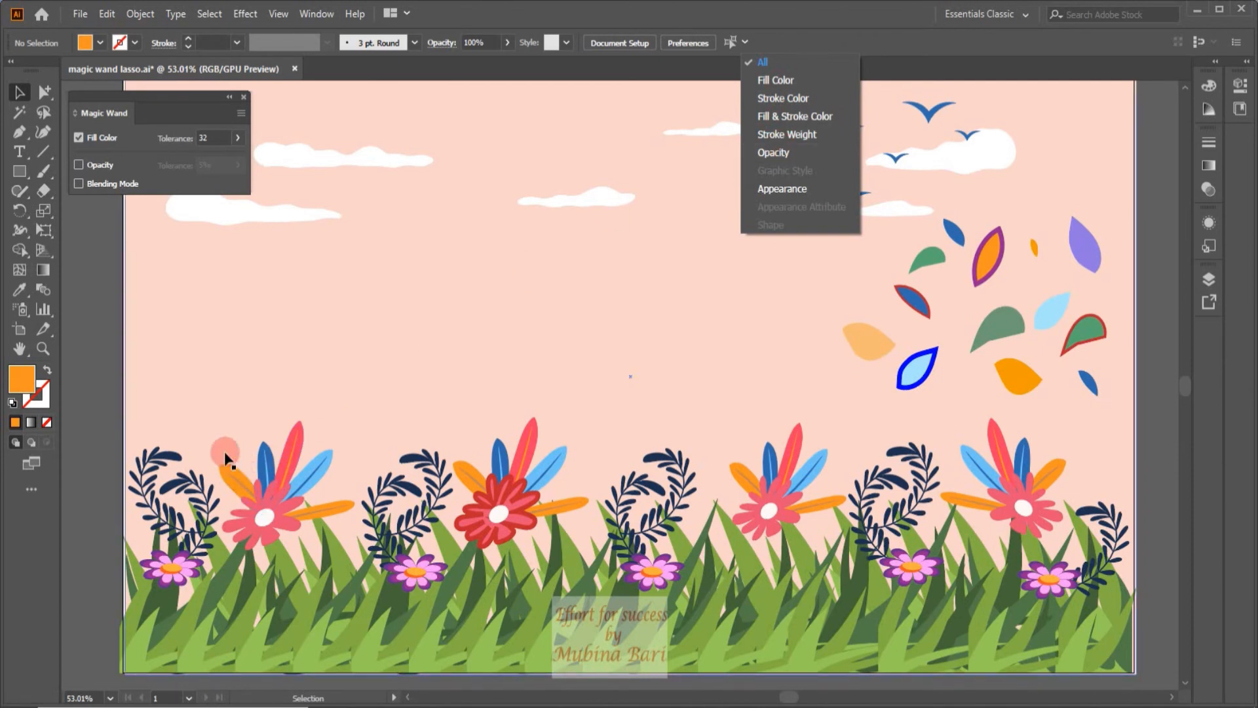
pyautogui.click(91, 308)
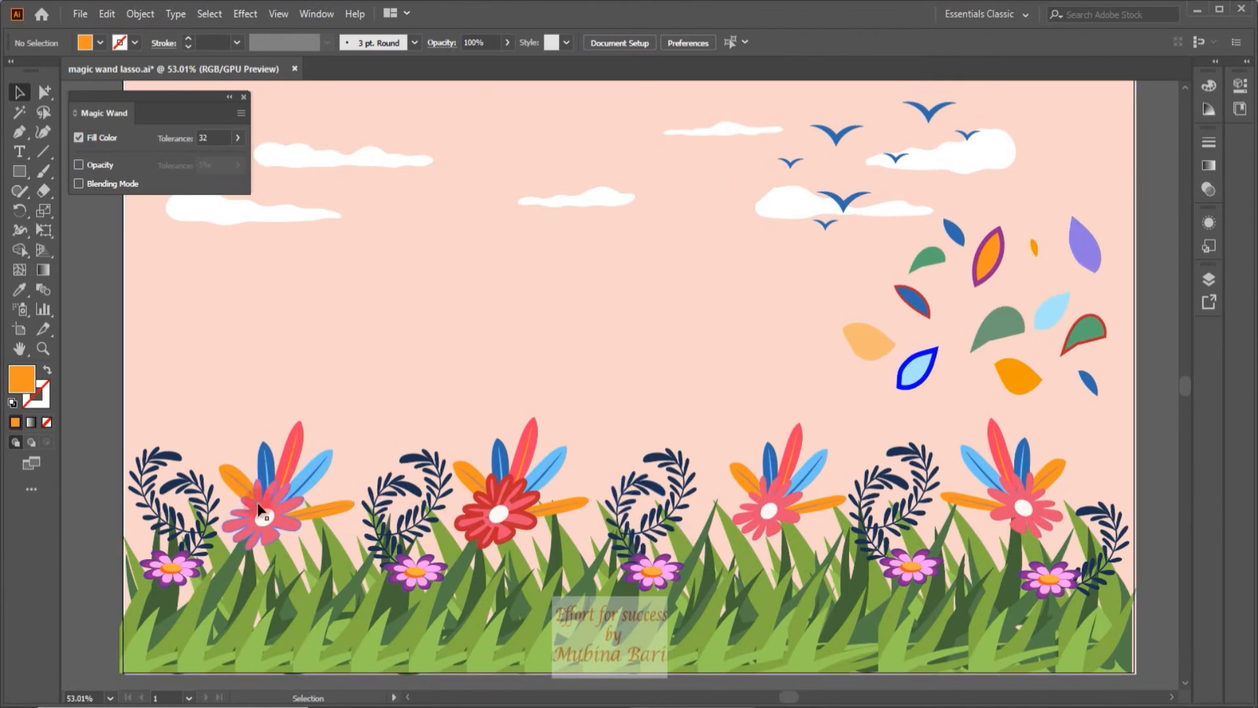
pyautogui.click(239, 485)
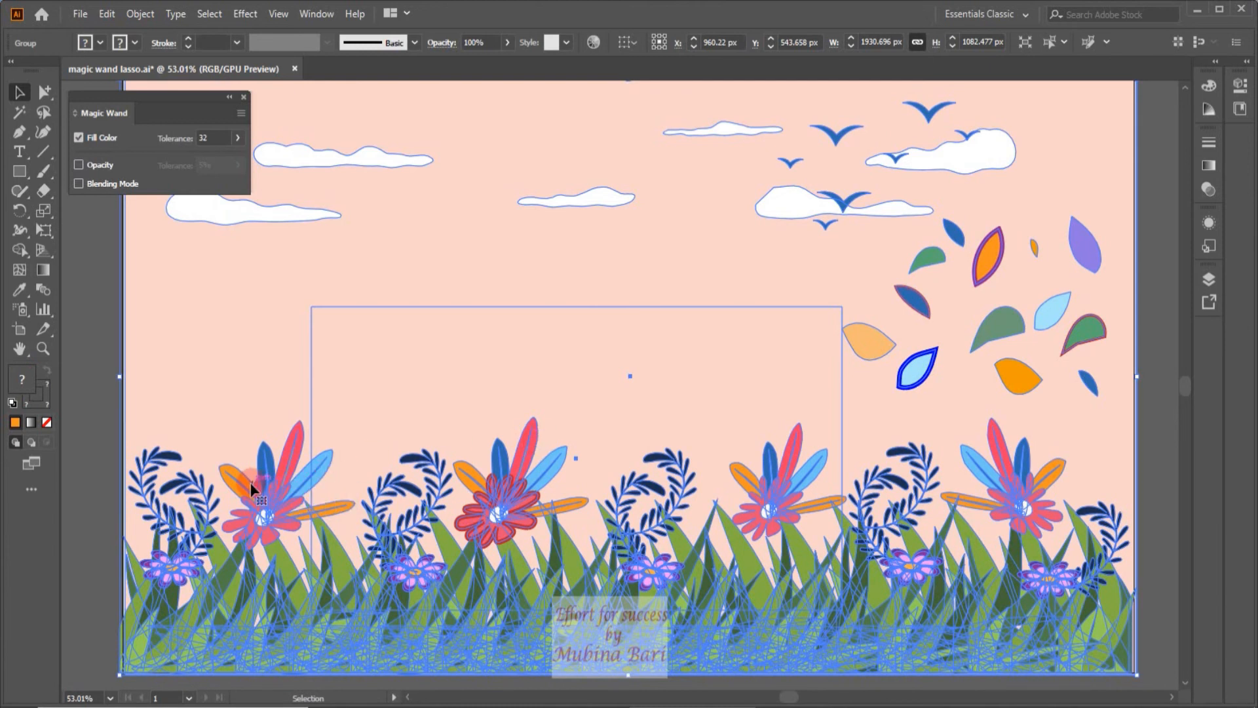
pyautogui.click(76, 341)
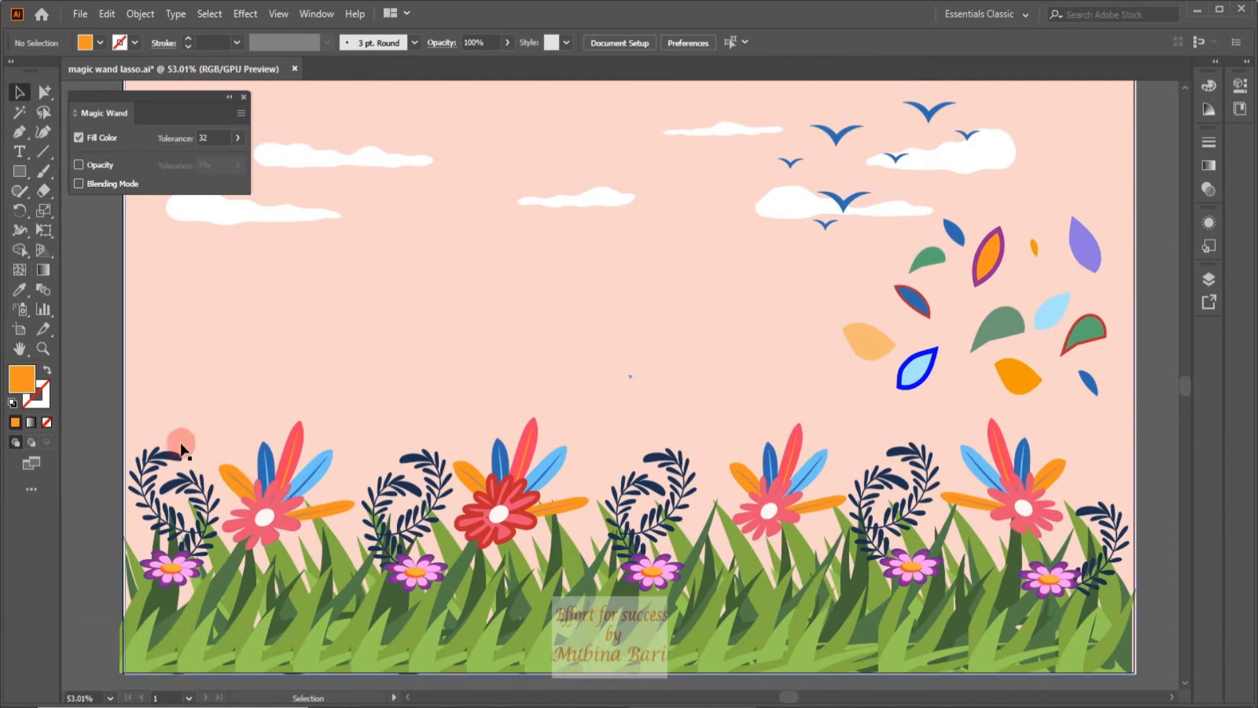
# Select the first flower's orange petal with the Group Selection tool, select all objects sharing its fill color, and deselect them.
pyautogui.moveTo(44, 96); pyautogui.dragTo(102, 109)
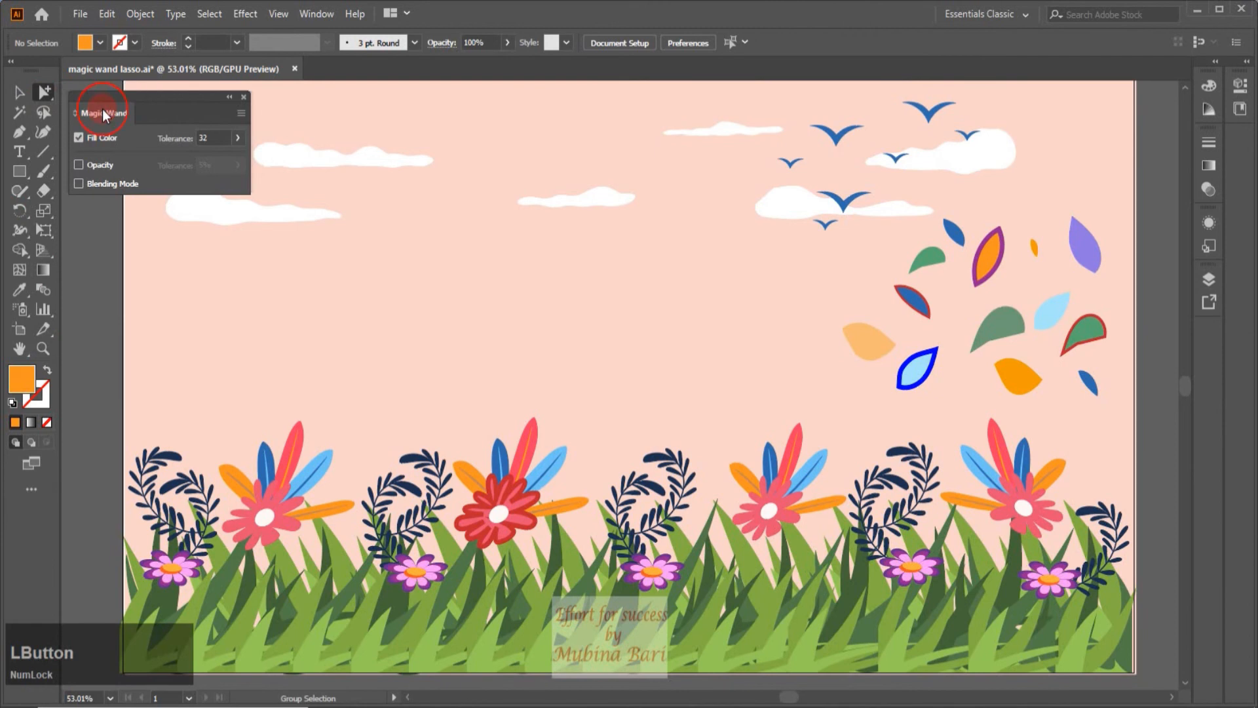
pyautogui.click(237, 481)
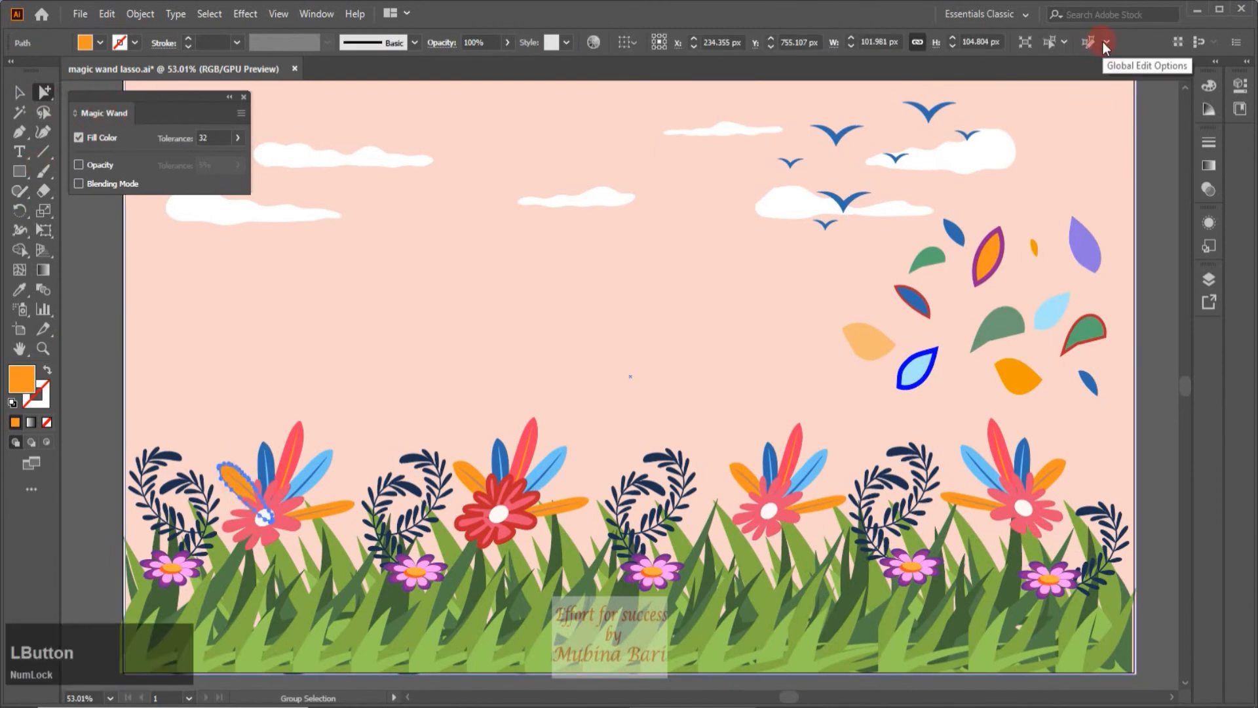
pyautogui.click(1066, 41)
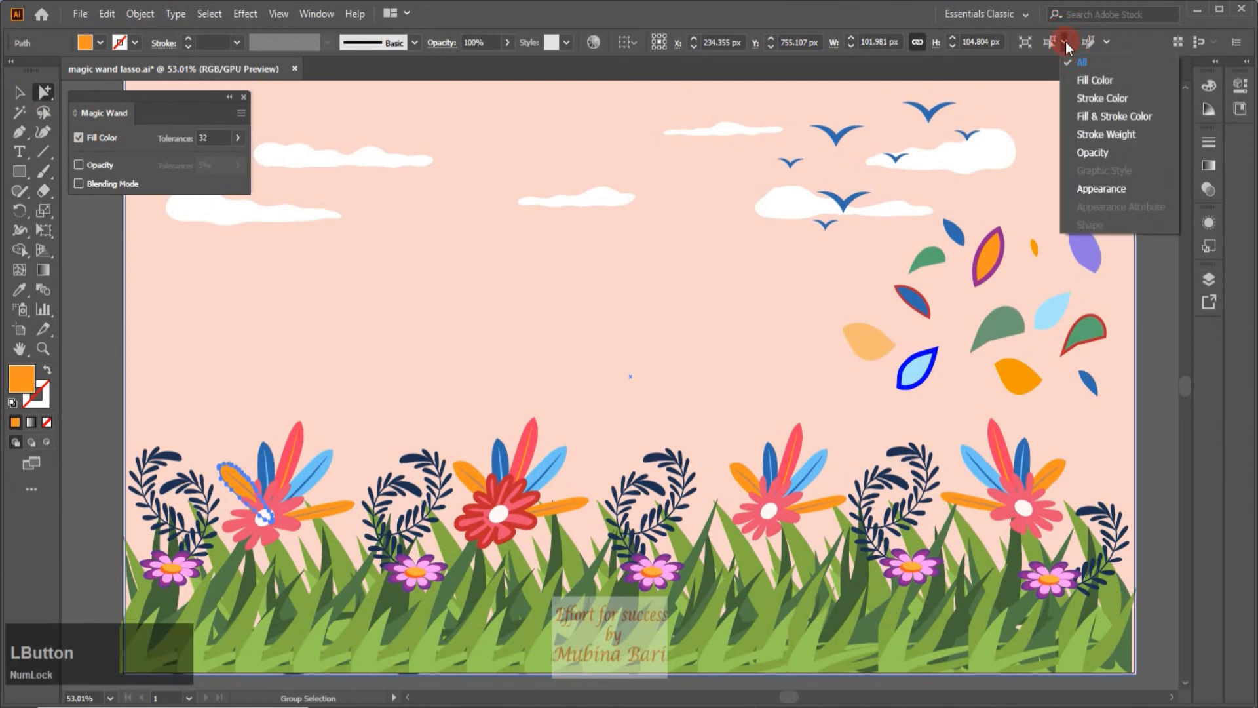
pyautogui.click(1068, 81)
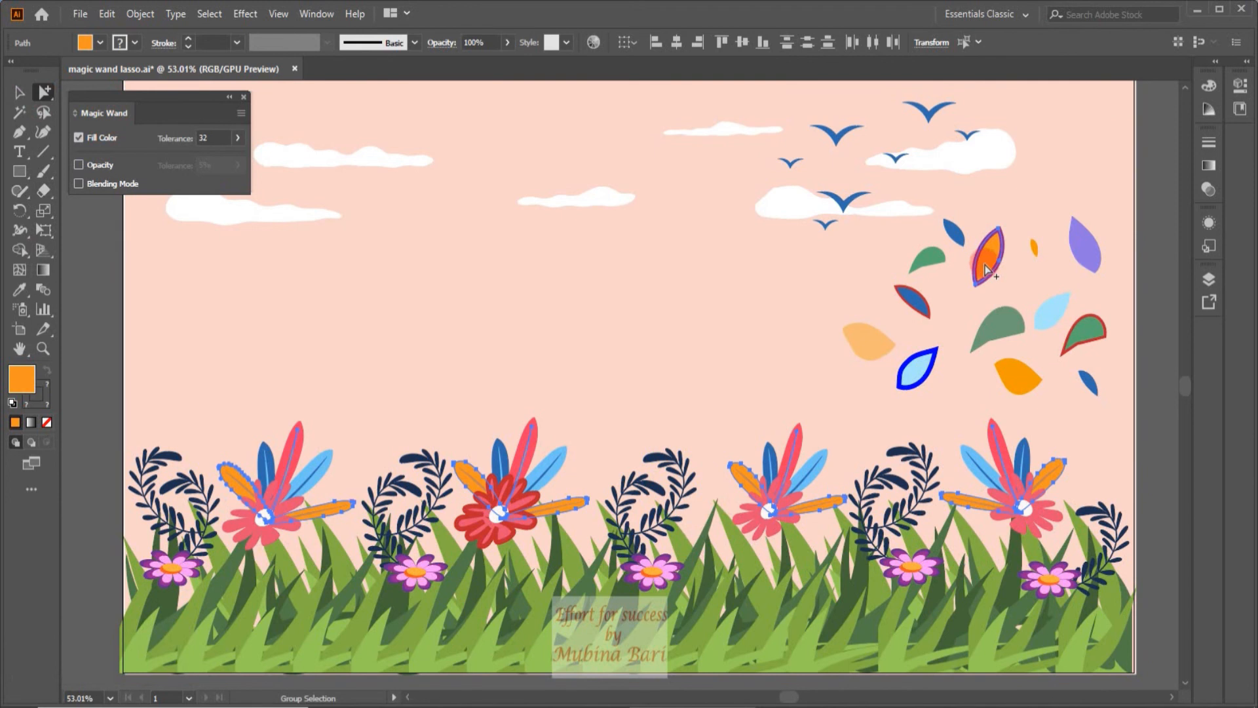
pyautogui.click(874, 365)
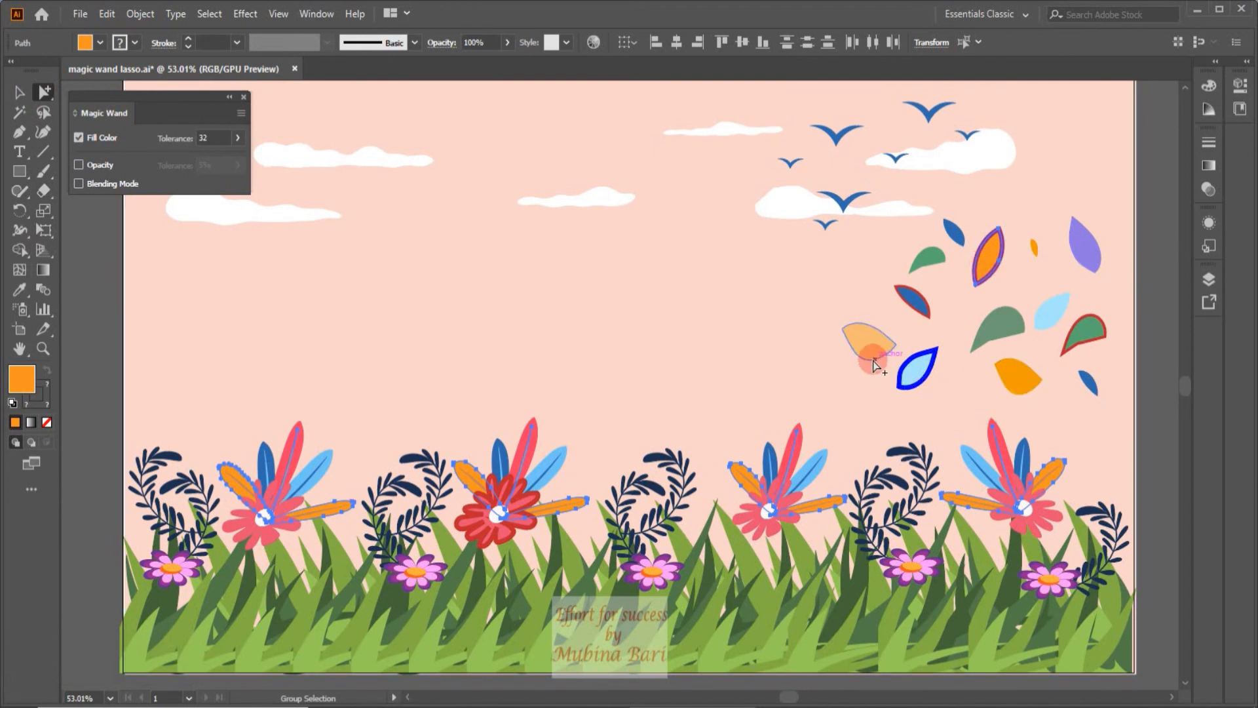
pyautogui.click(1027, 382)
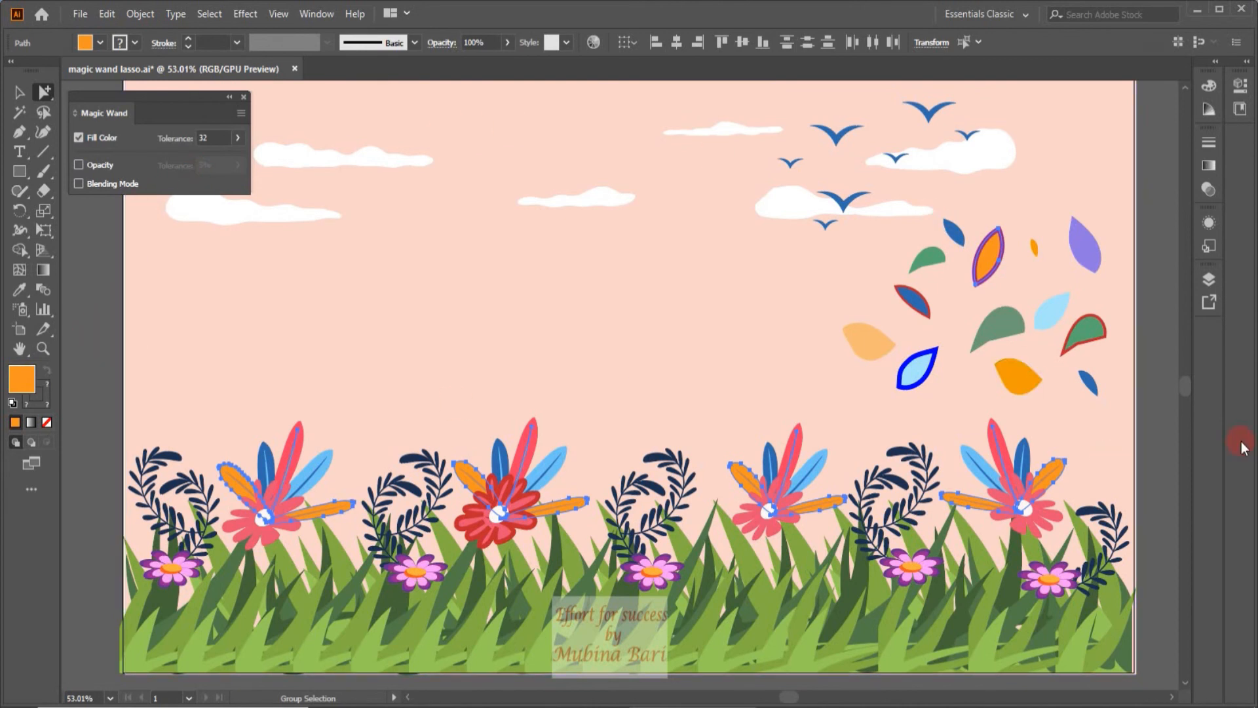
pyautogui.click(1165, 430)
pyautogui.click(1164, 435)
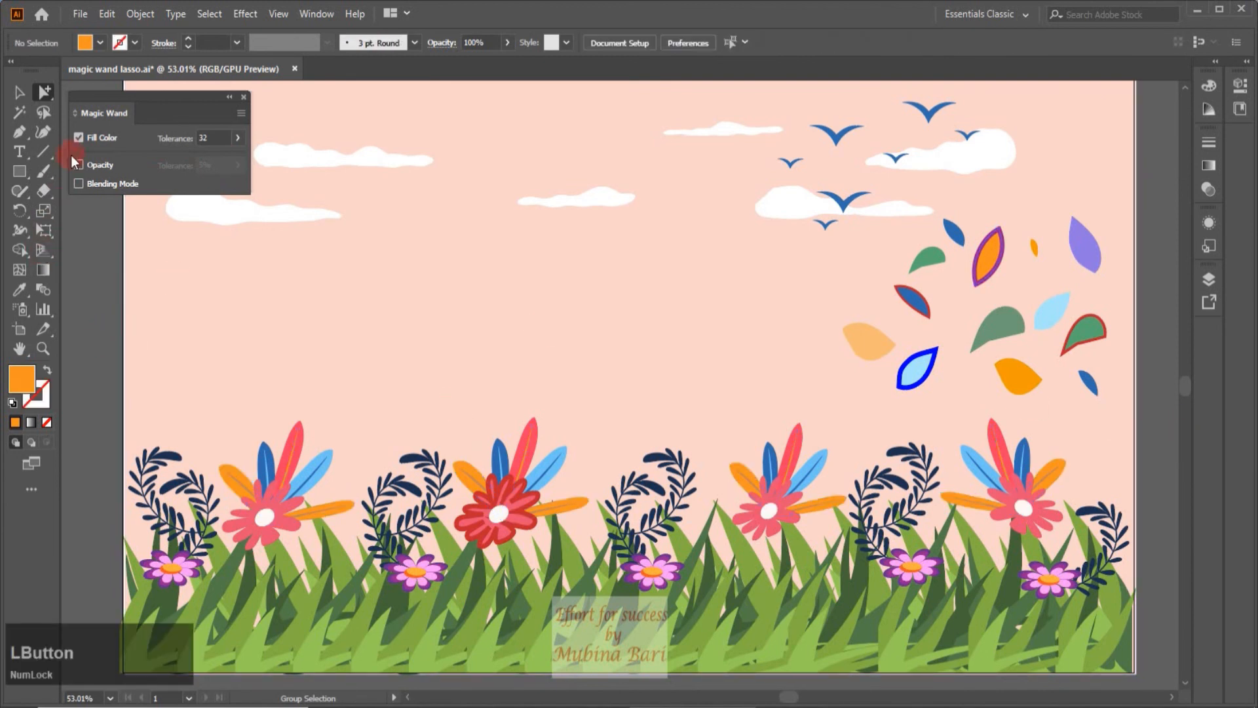
# Use the Magic Wand by Fill Color at tolerance 32 on the first flower's orange petal to select objects with similar fills.
pyautogui.click(78, 137)
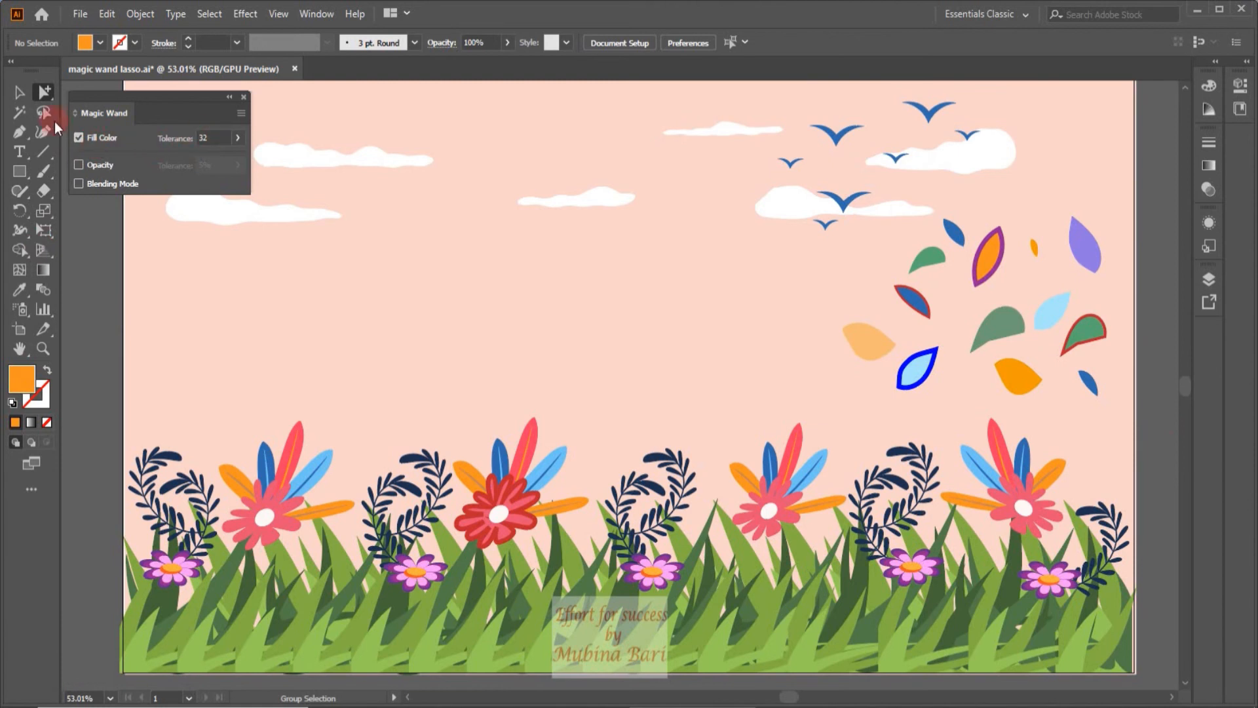
pyautogui.click(20, 113)
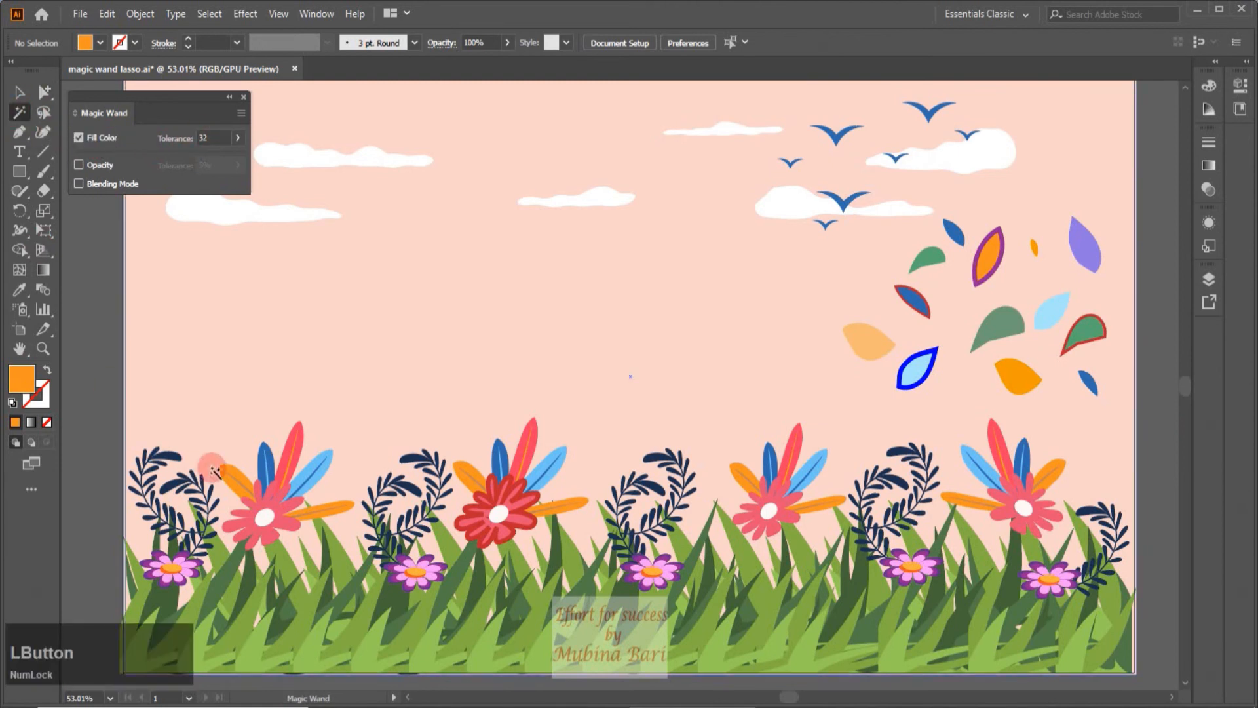
pyautogui.click(233, 474)
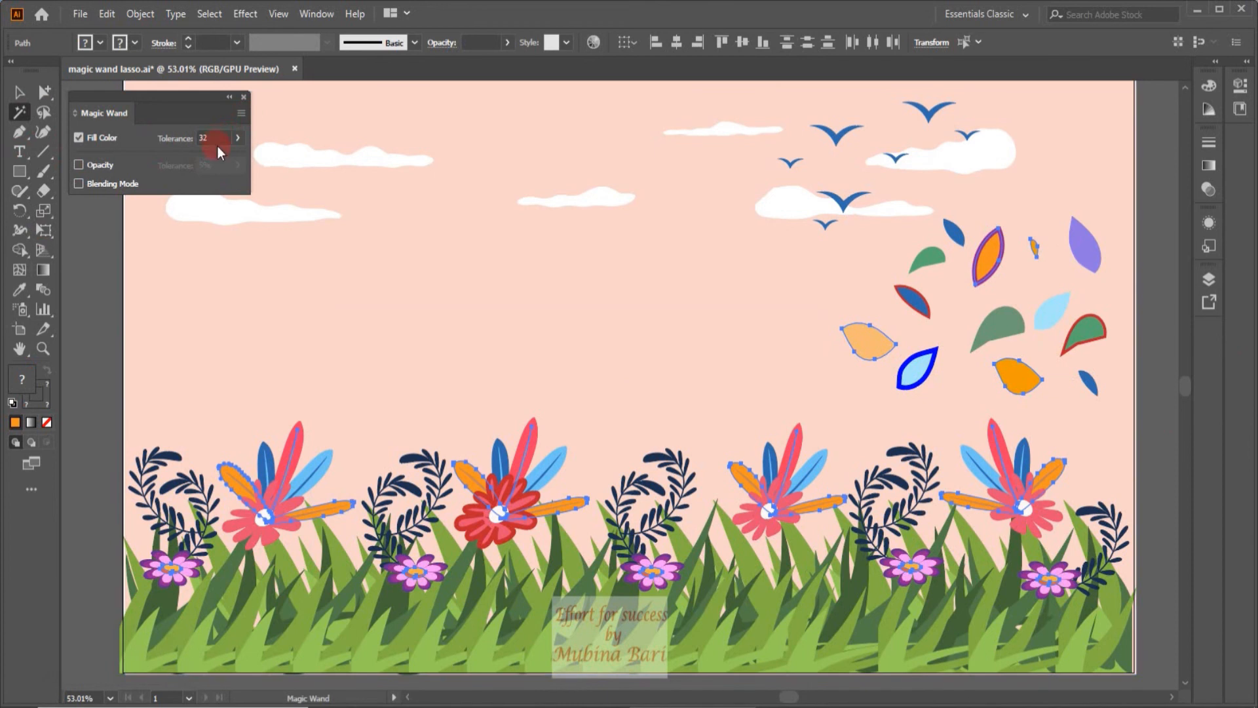
pyautogui.click(881, 338)
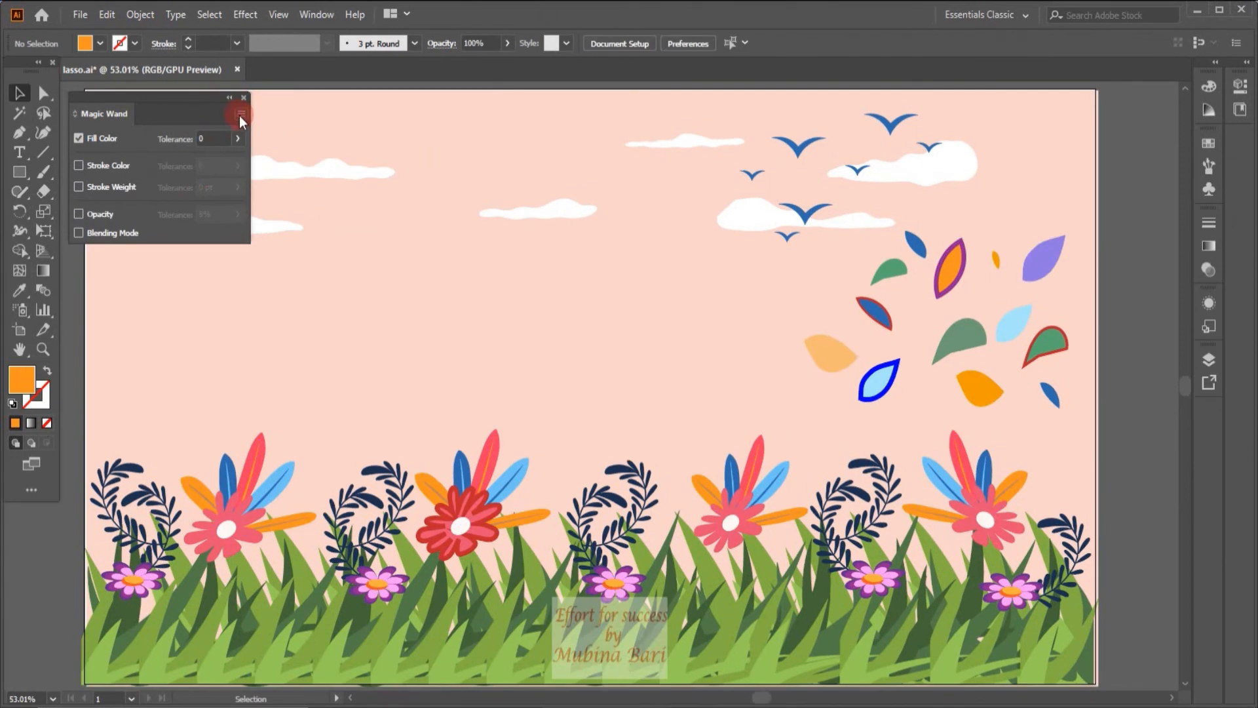
# Hide and show again the Magic Wand's stroke options and its transparency options.
pyautogui.click(240, 114)
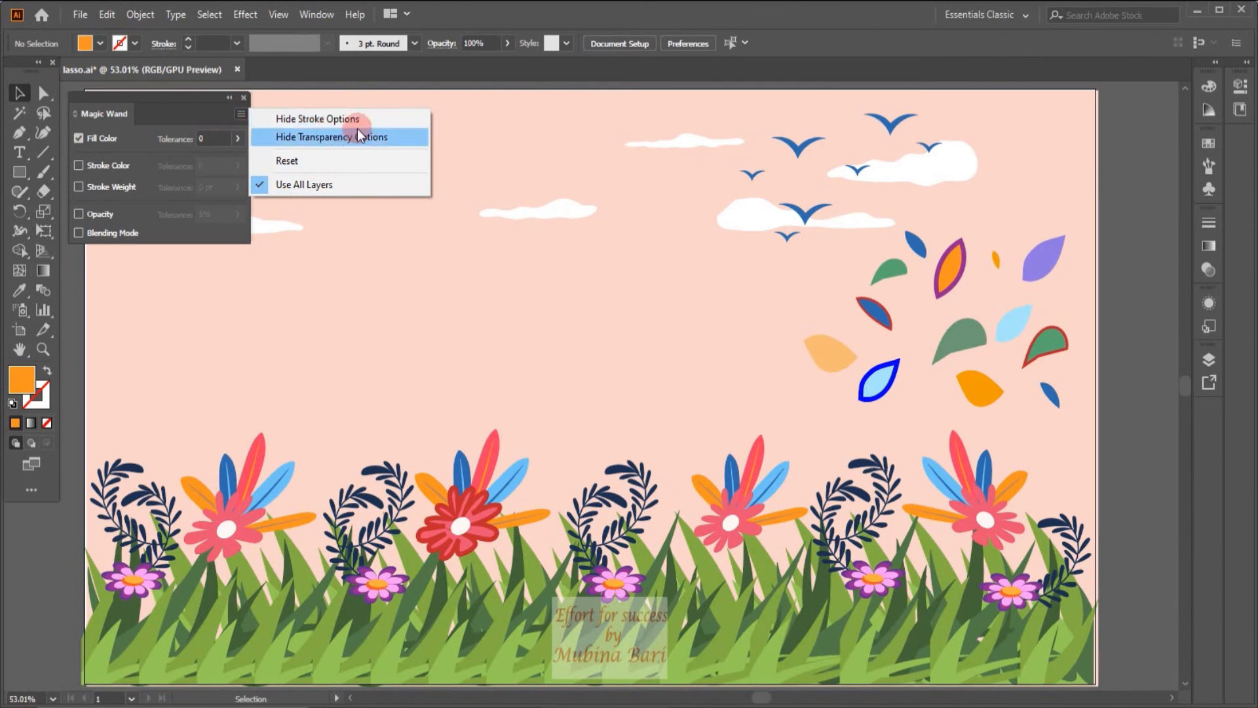
pyautogui.click(340, 121)
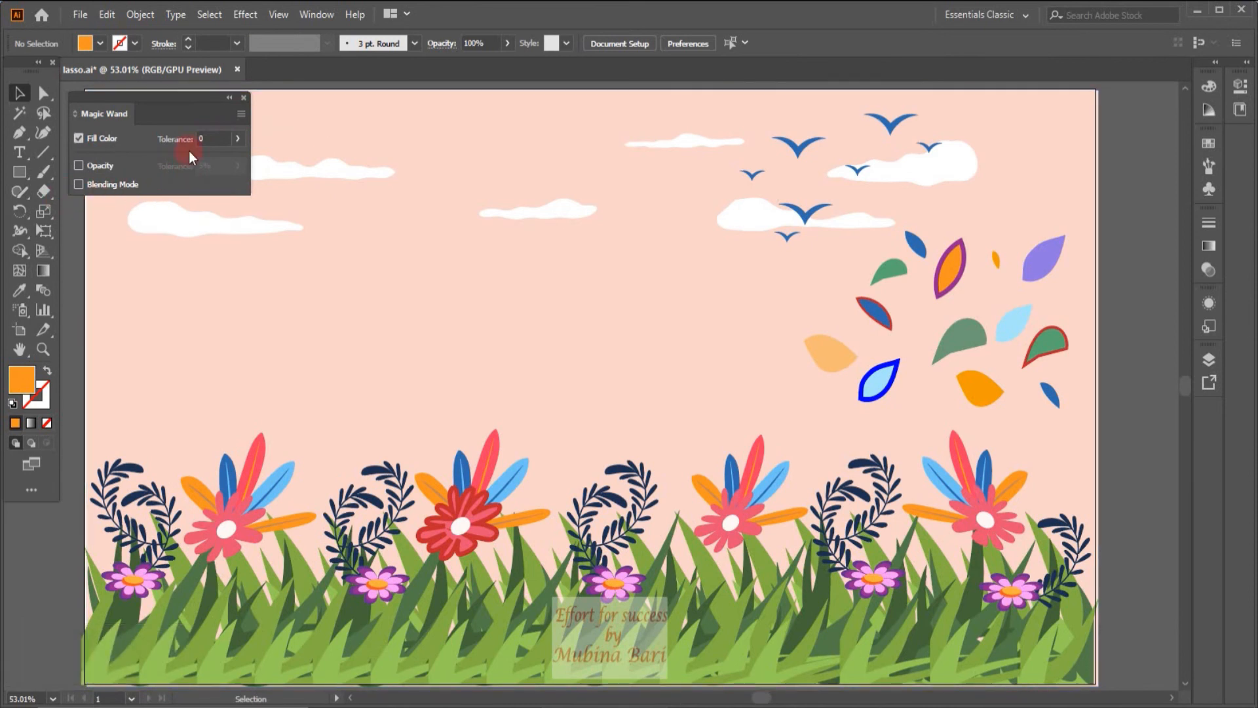
pyautogui.click(240, 113)
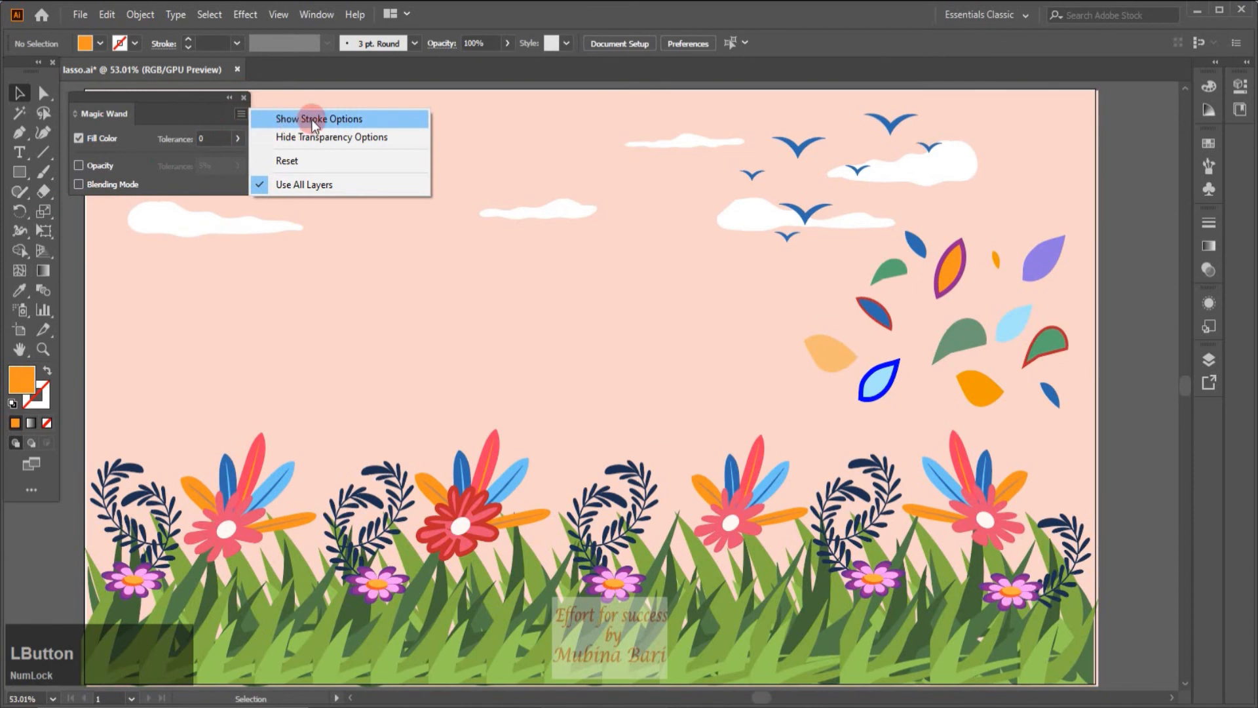
pyautogui.click(356, 120)
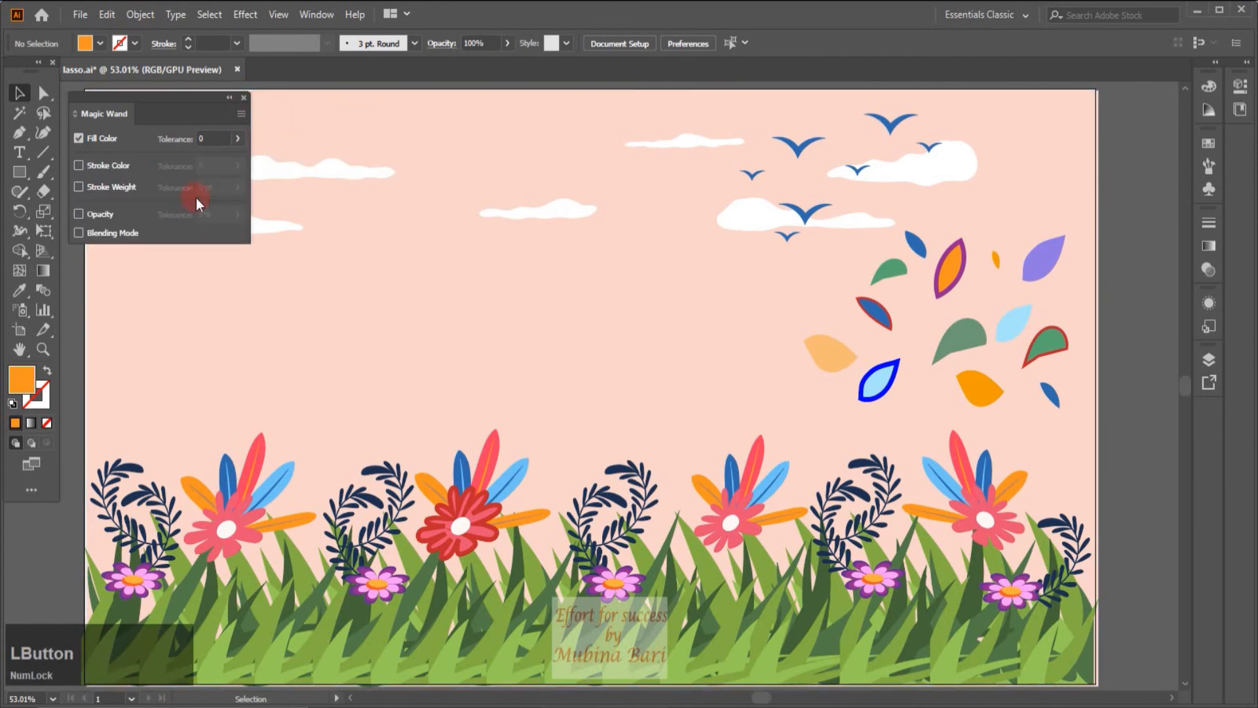
pyautogui.click(242, 111)
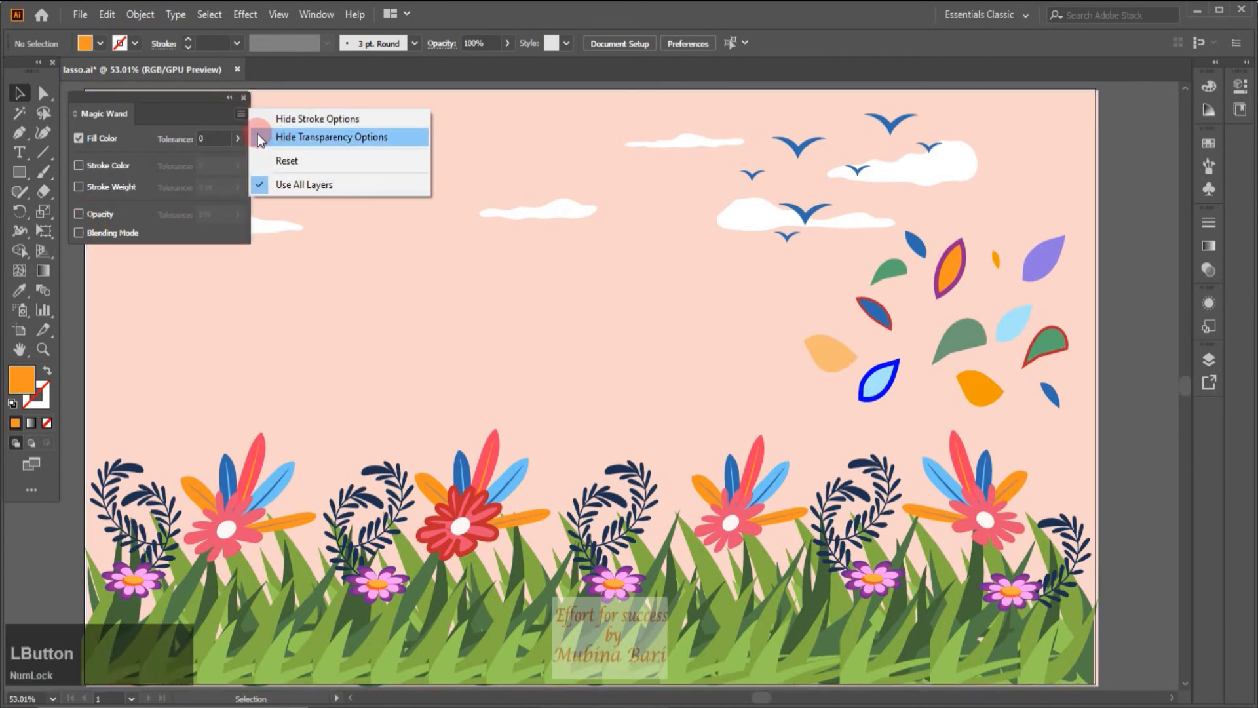
pyautogui.click(258, 135)
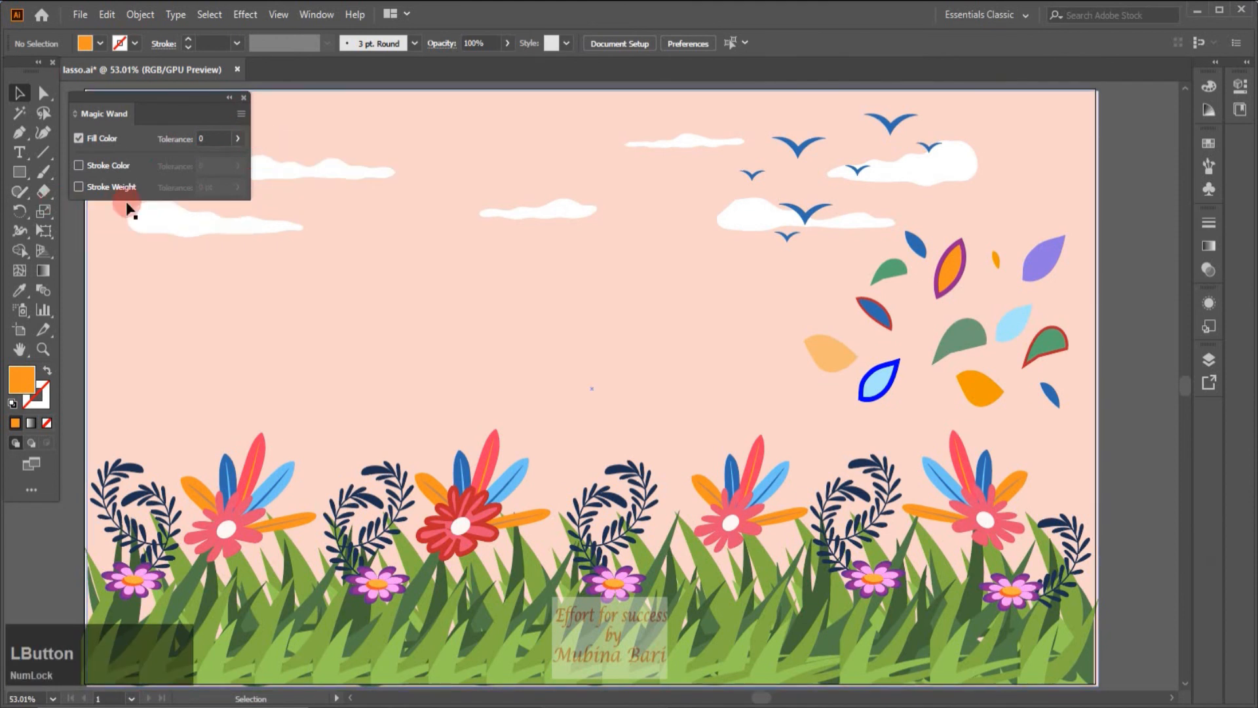
pyautogui.click(240, 114)
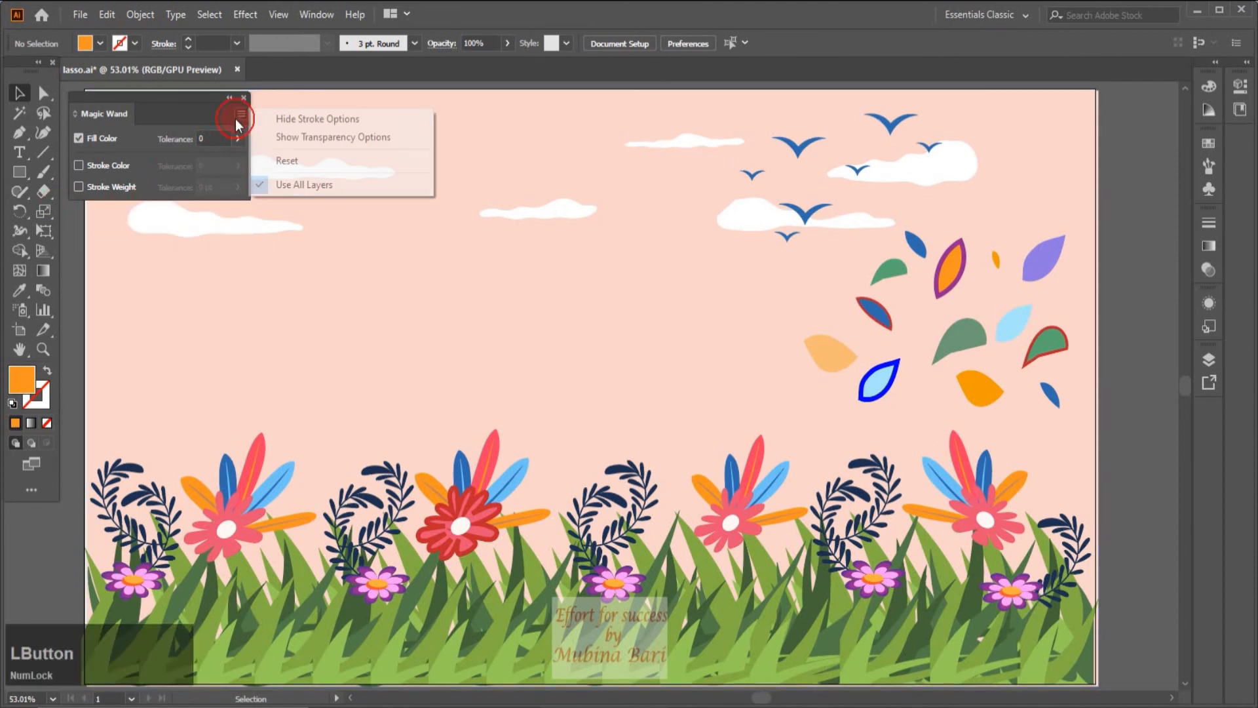
pyautogui.click(320, 135)
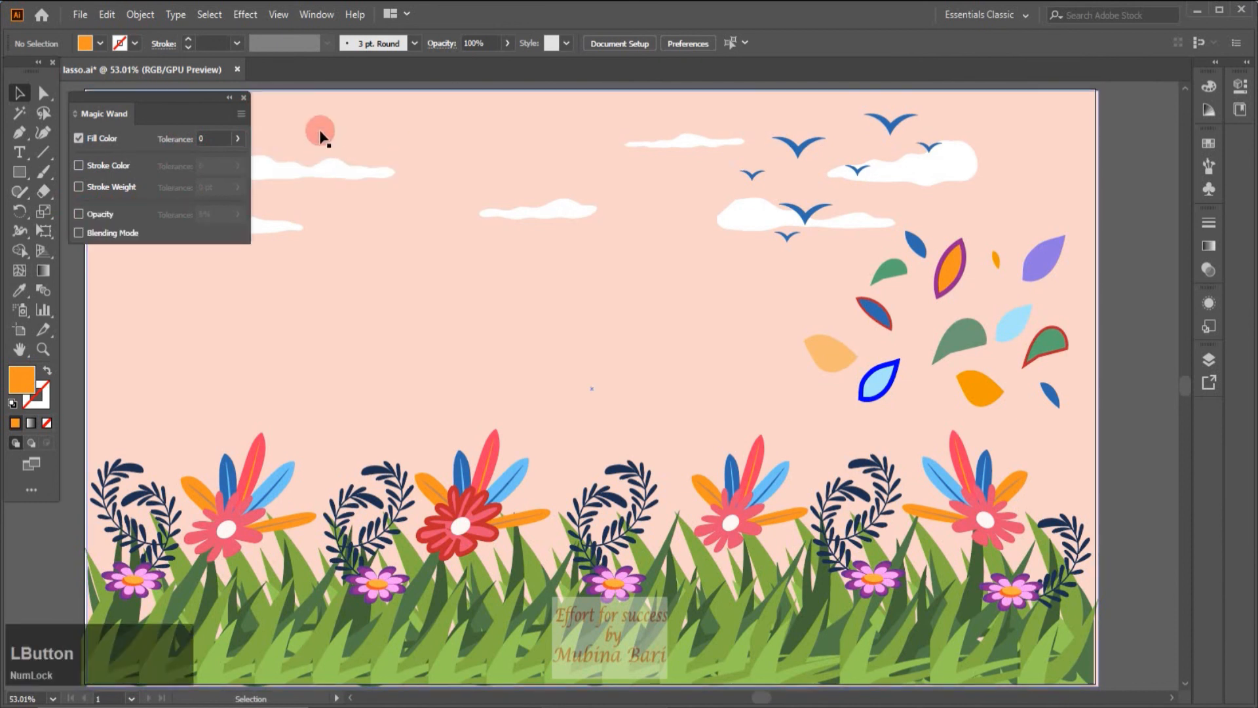
# Reset the Magic Wand settings to their defaults.
pyautogui.click(241, 114)
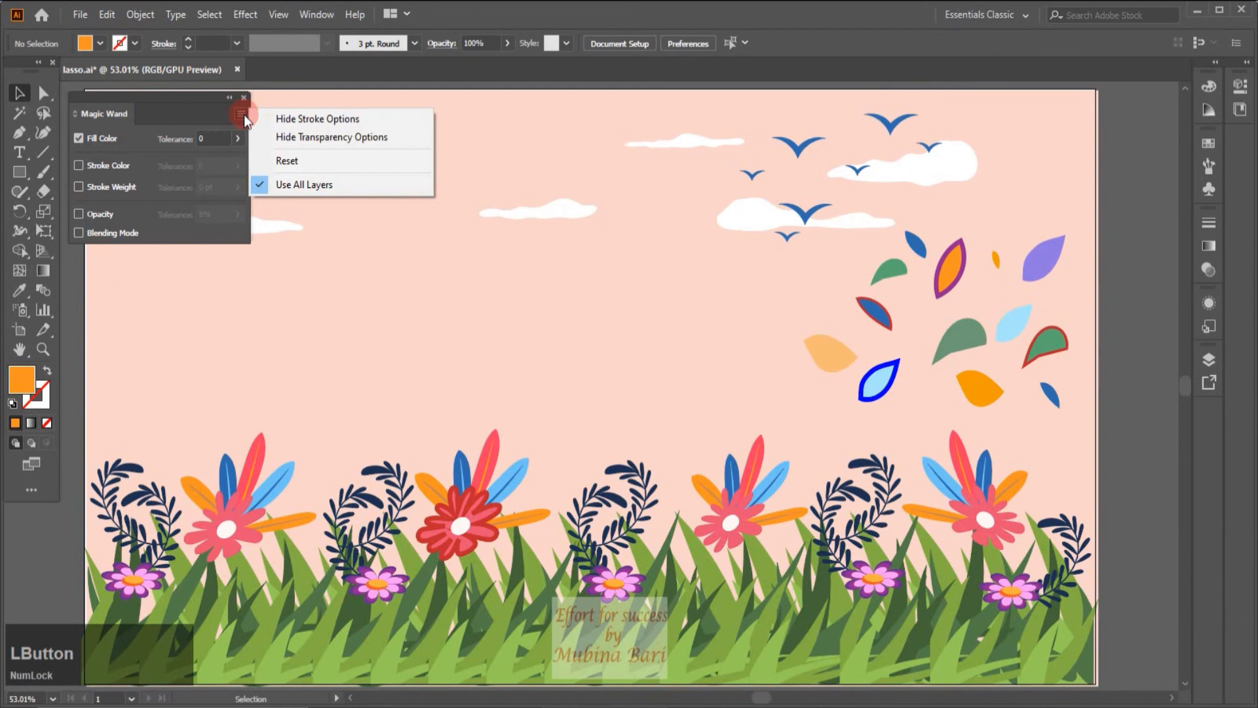
pyautogui.click(295, 163)
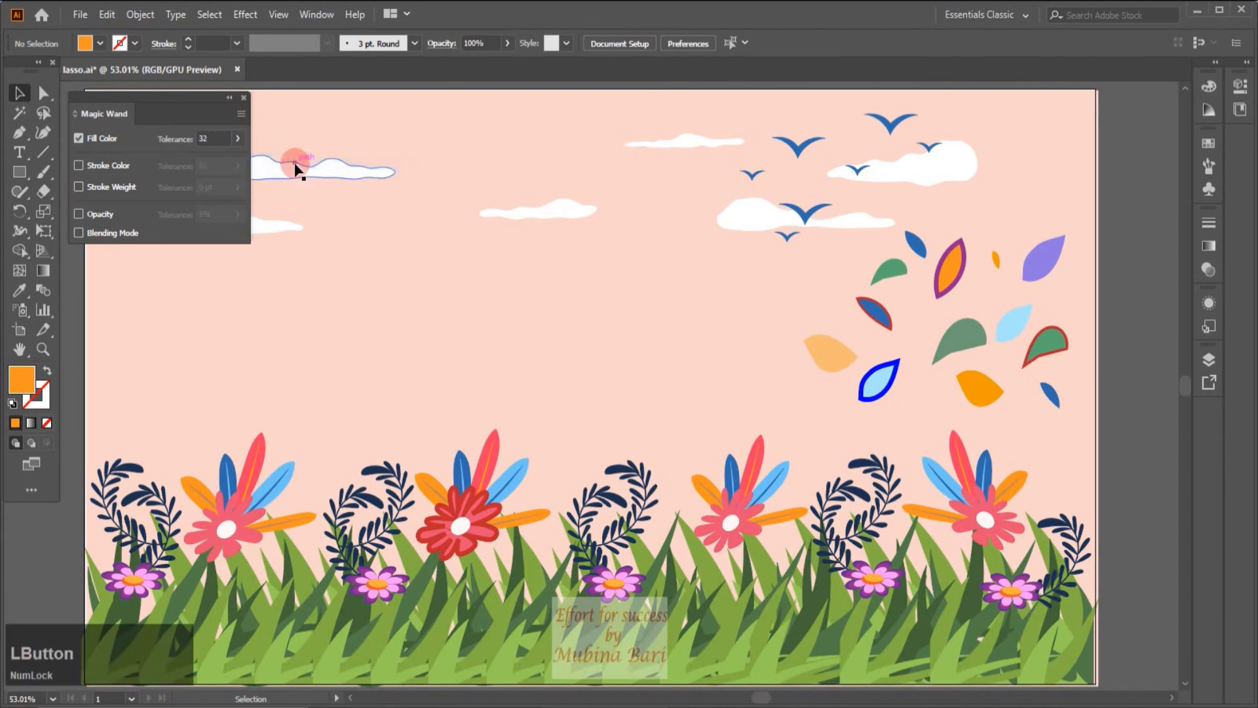
# Expand Layer 1 and its nested groups to examine the layer structure relevant to the Magic Wand's Use All Layers option.
pyautogui.click(241, 114)
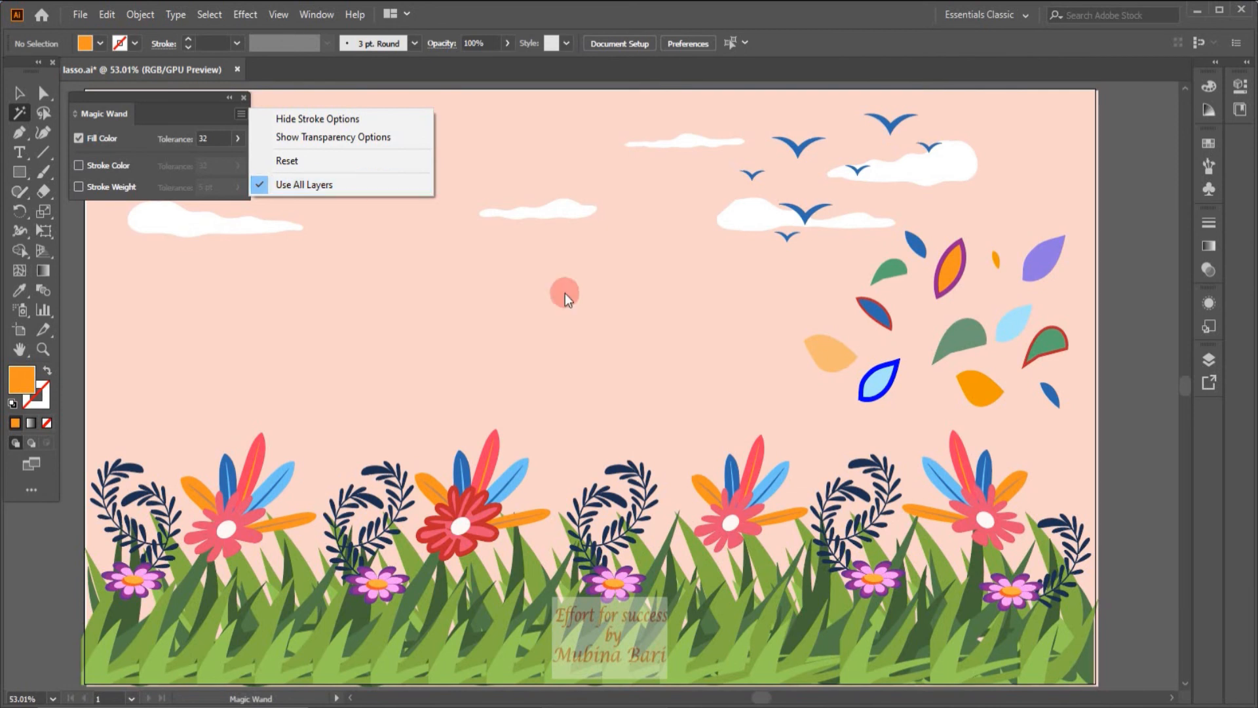
pyautogui.click(1207, 361)
pyautogui.click(1079, 380)
pyautogui.click(1056, 378)
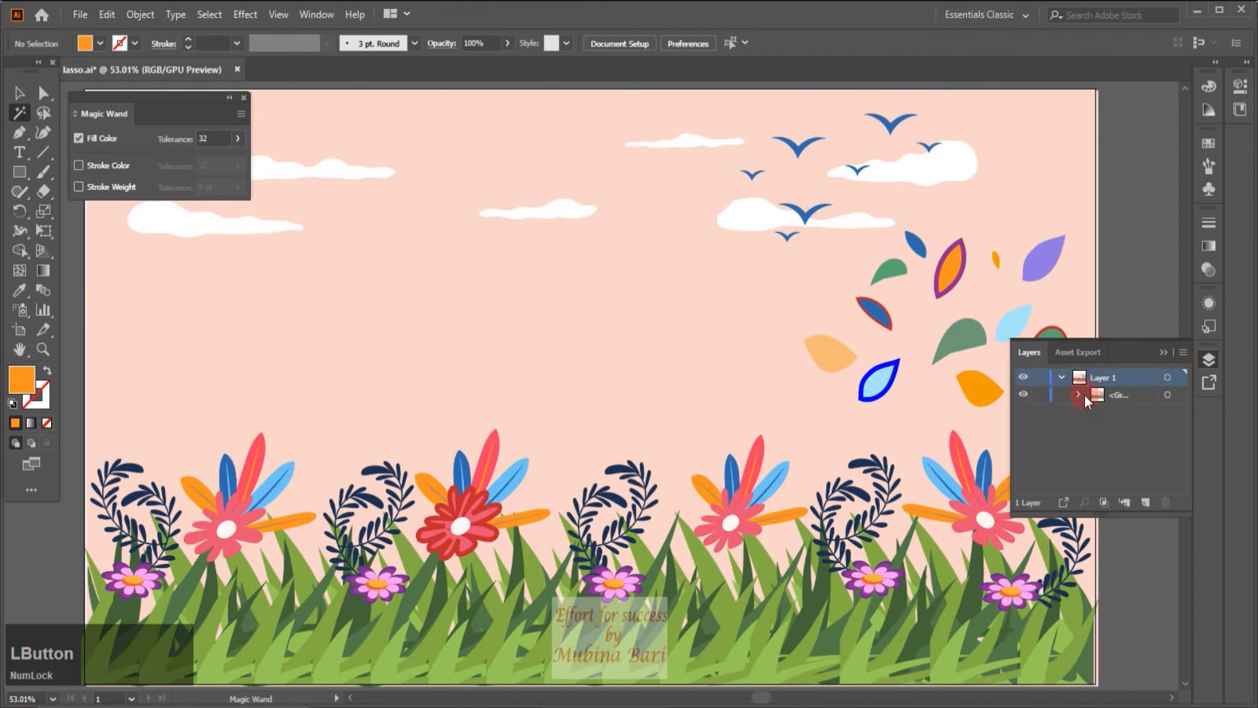
pyautogui.click(1079, 394)
pyautogui.moveTo(1184, 383); pyautogui.dragTo(1186, 412)
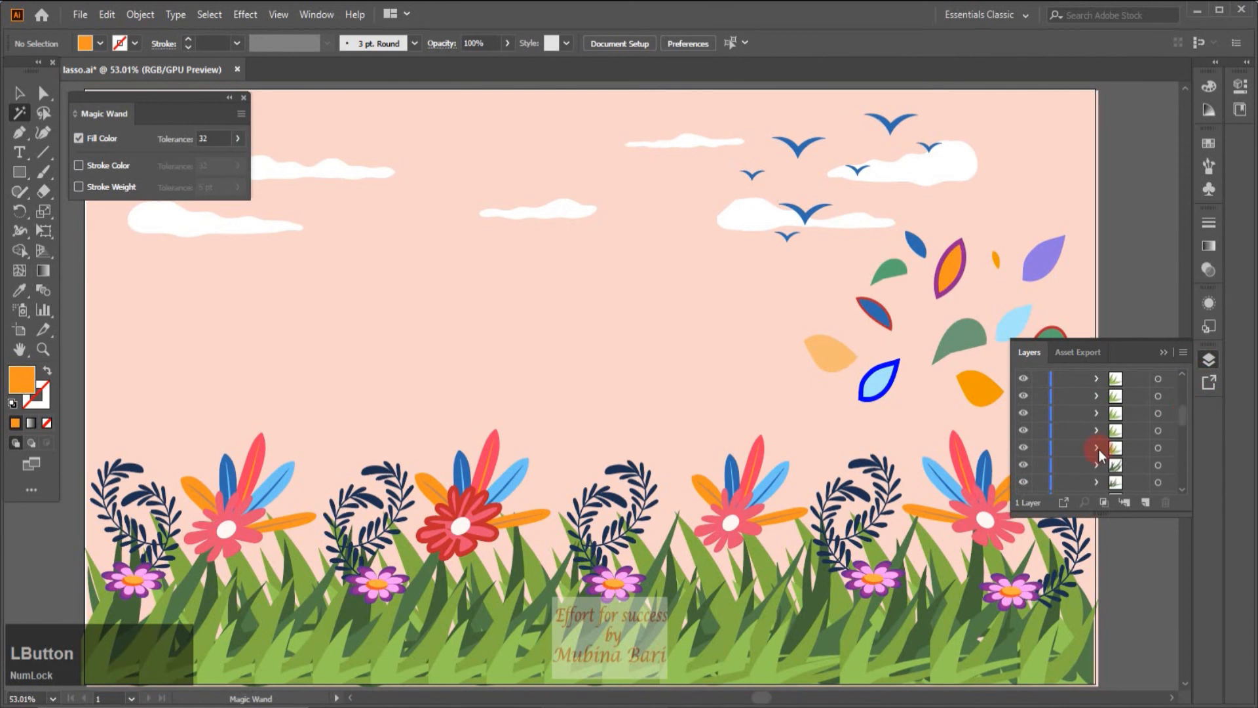
pyautogui.click(1096, 447)
pyautogui.moveTo(1179, 416); pyautogui.dragTo(1181, 420)
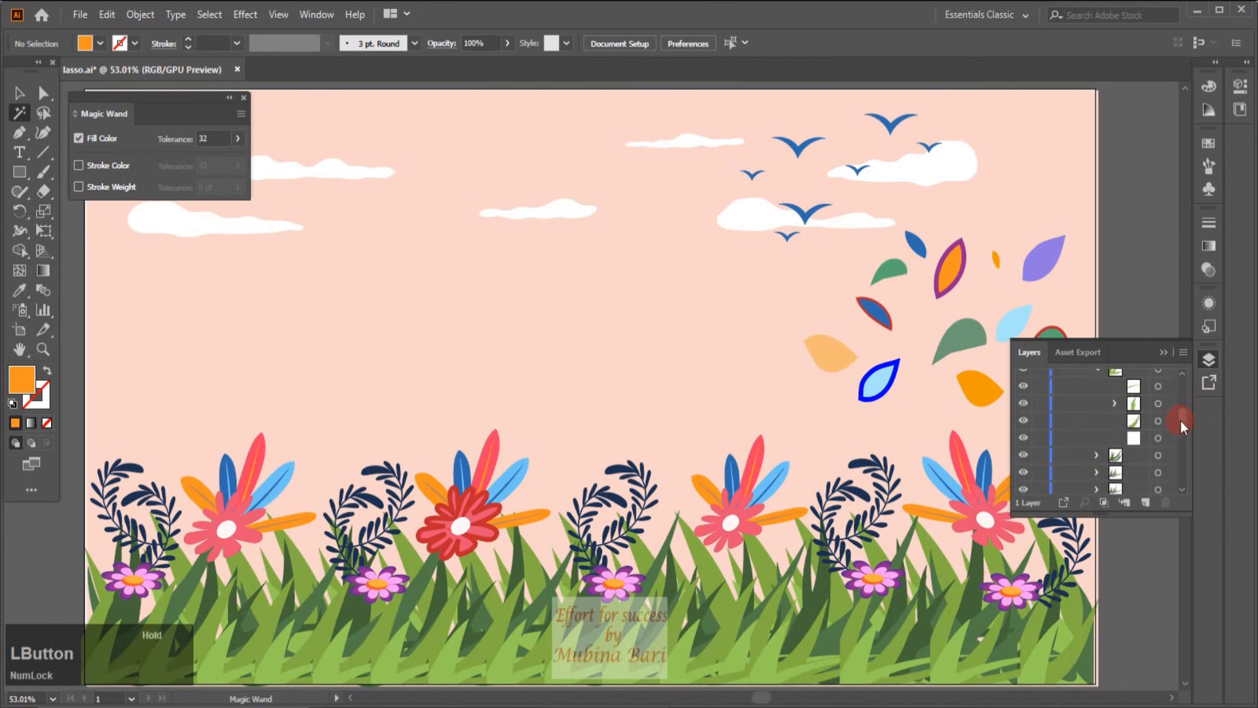
pyautogui.click(1115, 402)
pyautogui.moveTo(1182, 414); pyautogui.dragTo(1193, 371)
pyautogui.click(1114, 465)
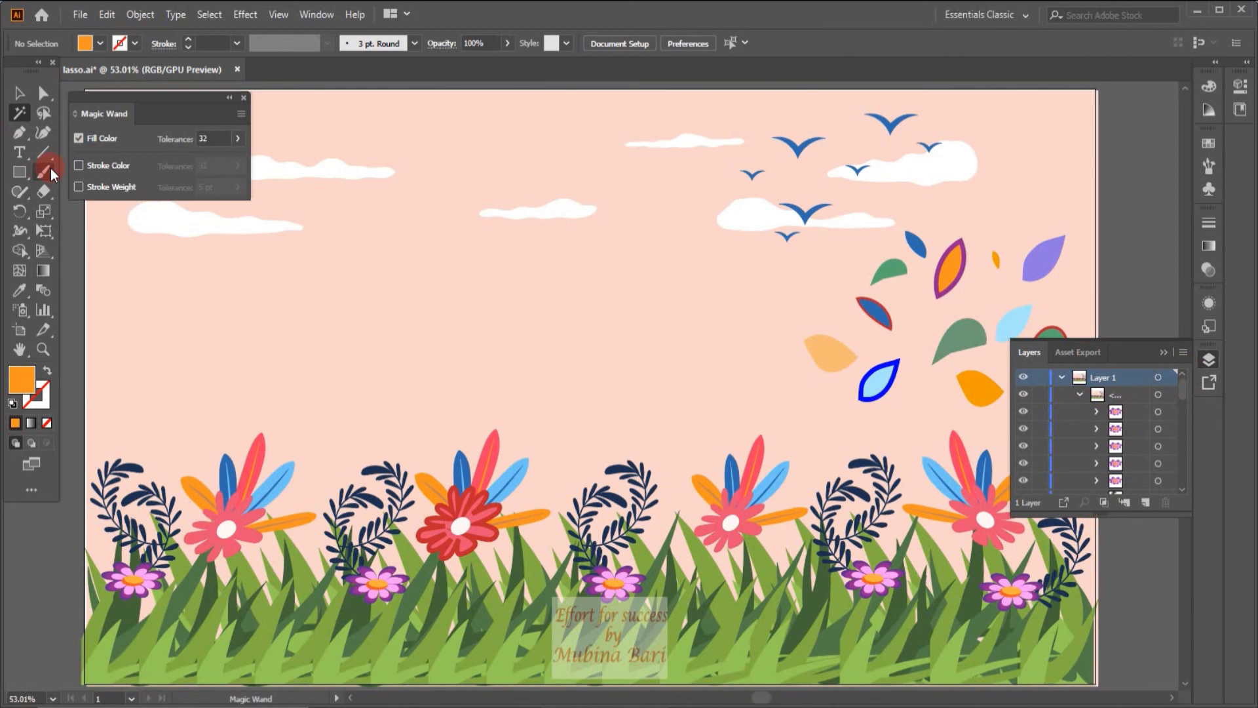
# Review the Magic Wand's Use All Layers option, then close the layer list and the Magic Wand settings.
pyautogui.click(241, 114)
pyautogui.click(392, 185)
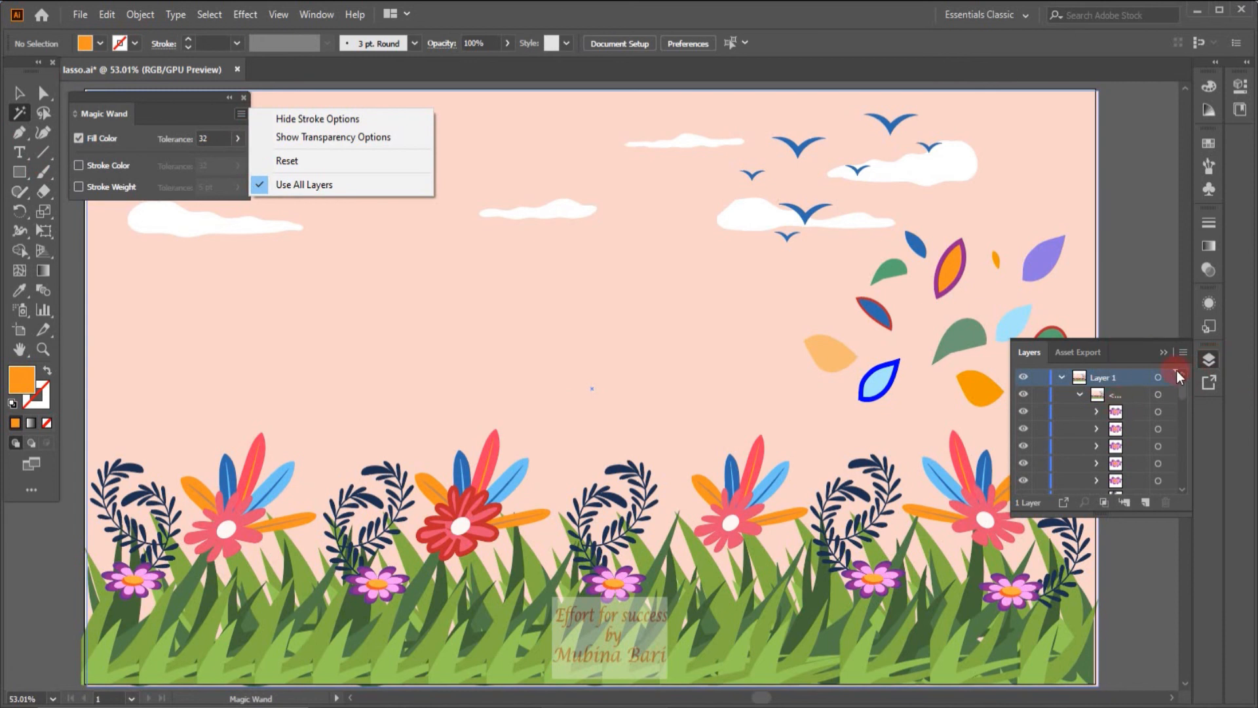
pyautogui.click(1213, 364)
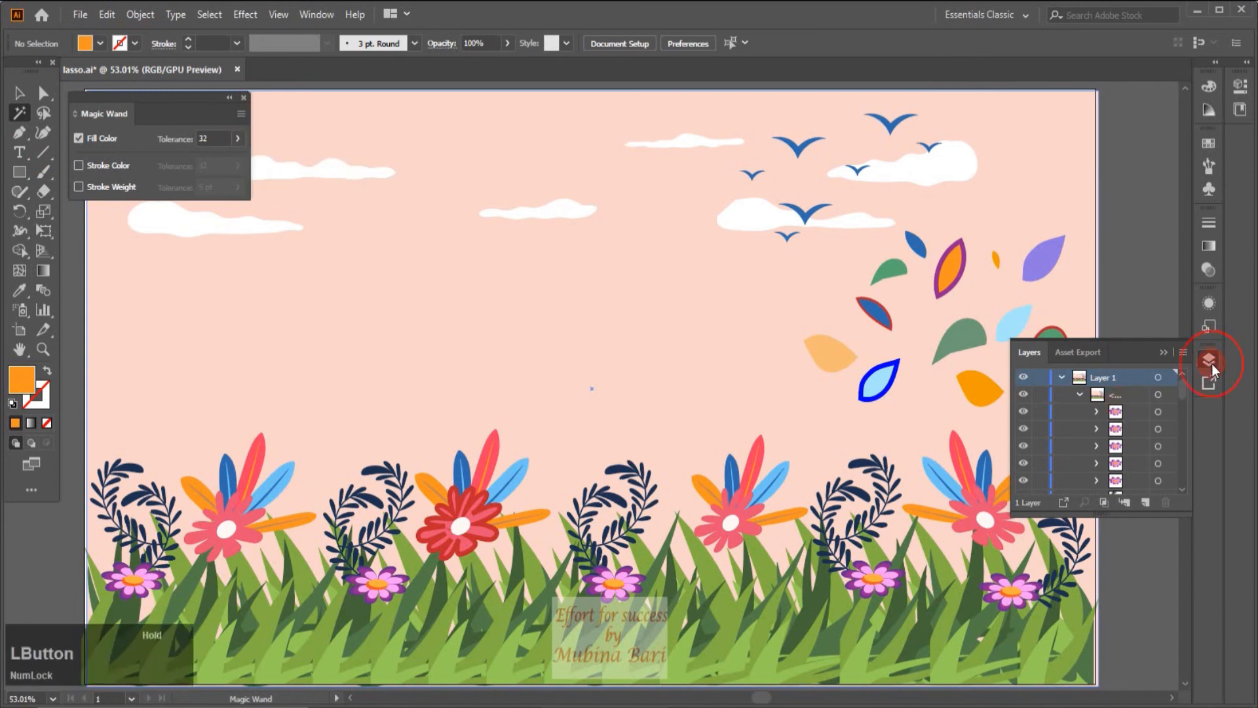
pyautogui.click(1212, 363)
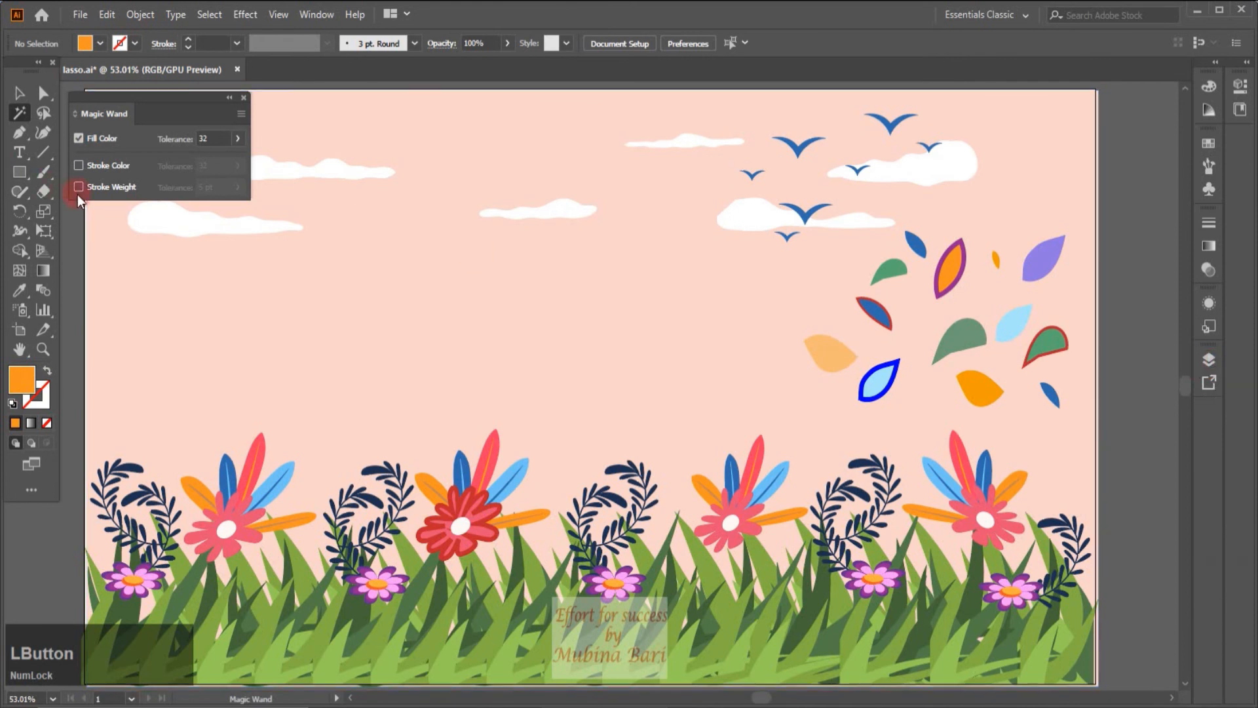
pyautogui.click(245, 100)
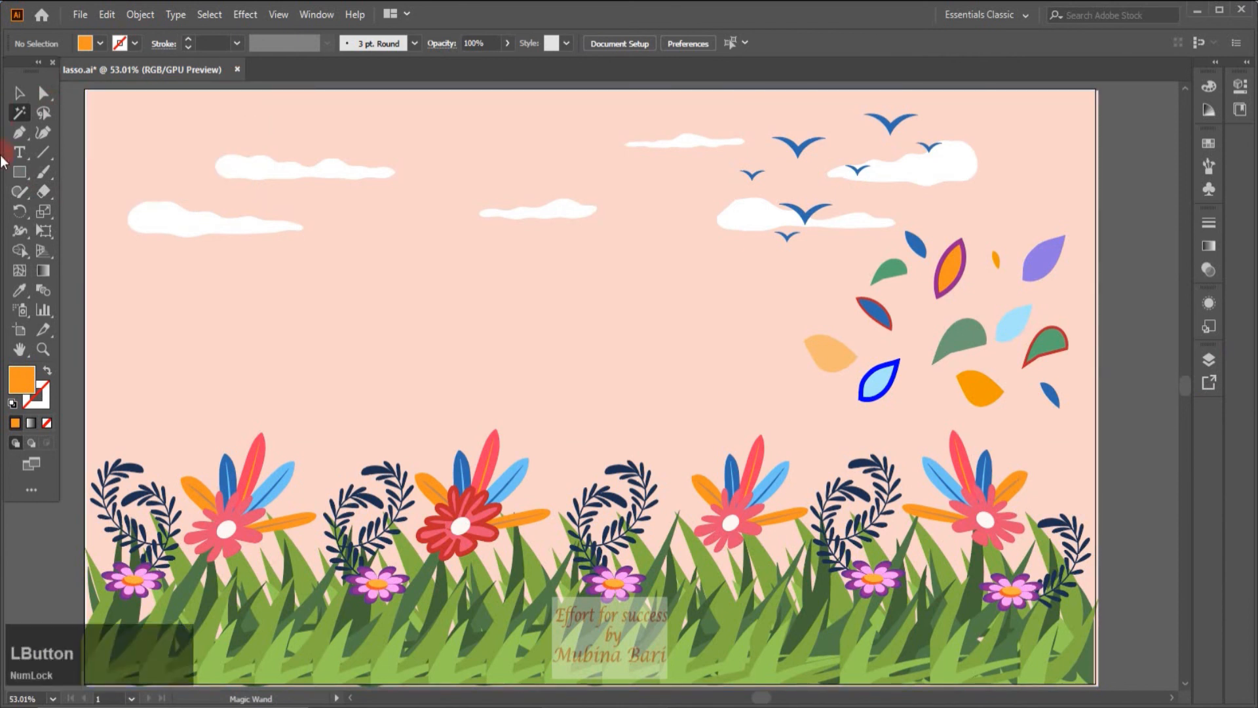
# Select the anchor points of the purple leaf by encircling it with the Lasso tool.
pyautogui.click(46, 115)
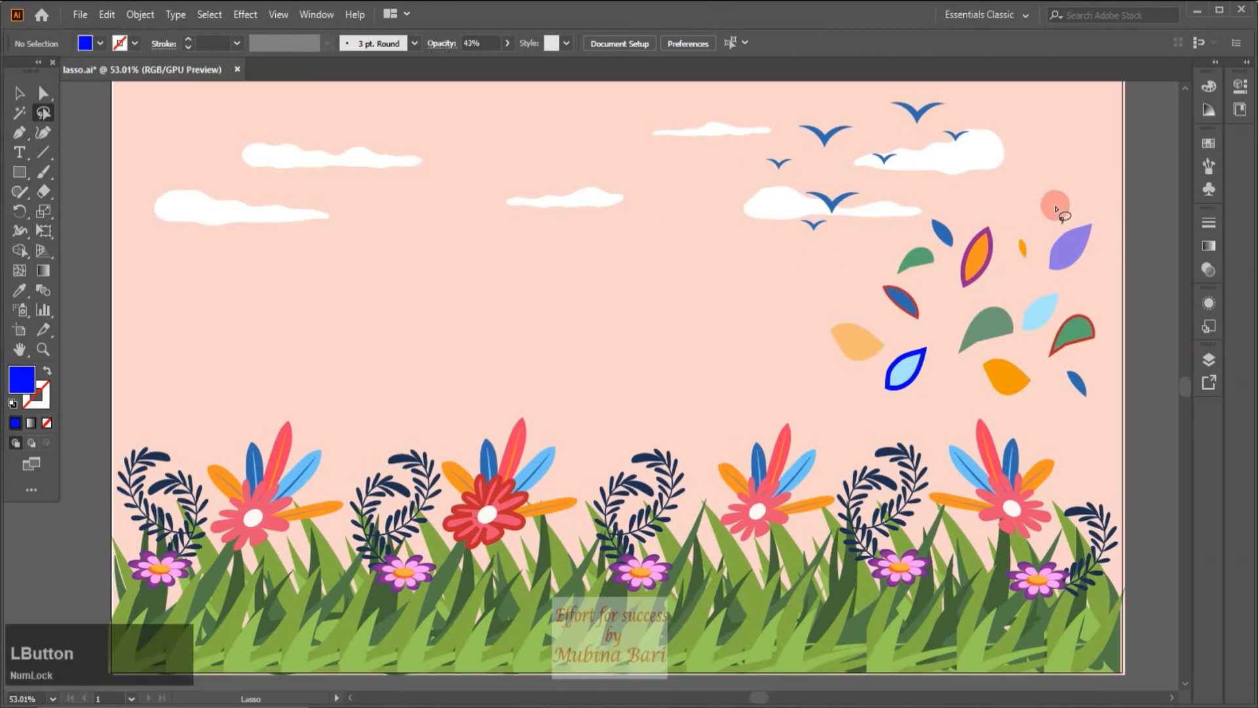
pyautogui.moveTo(1056, 206)
pyautogui.mouseDown()
pyautogui.moveTo(1073, 241)
pyautogui.moveTo(1077, 220)
pyautogui.moveTo(1043, 257)
pyautogui.moveTo(1060, 273)
pyautogui.moveTo(1099, 243)
pyautogui.moveTo(1081, 218)
pyautogui.mouseUp()
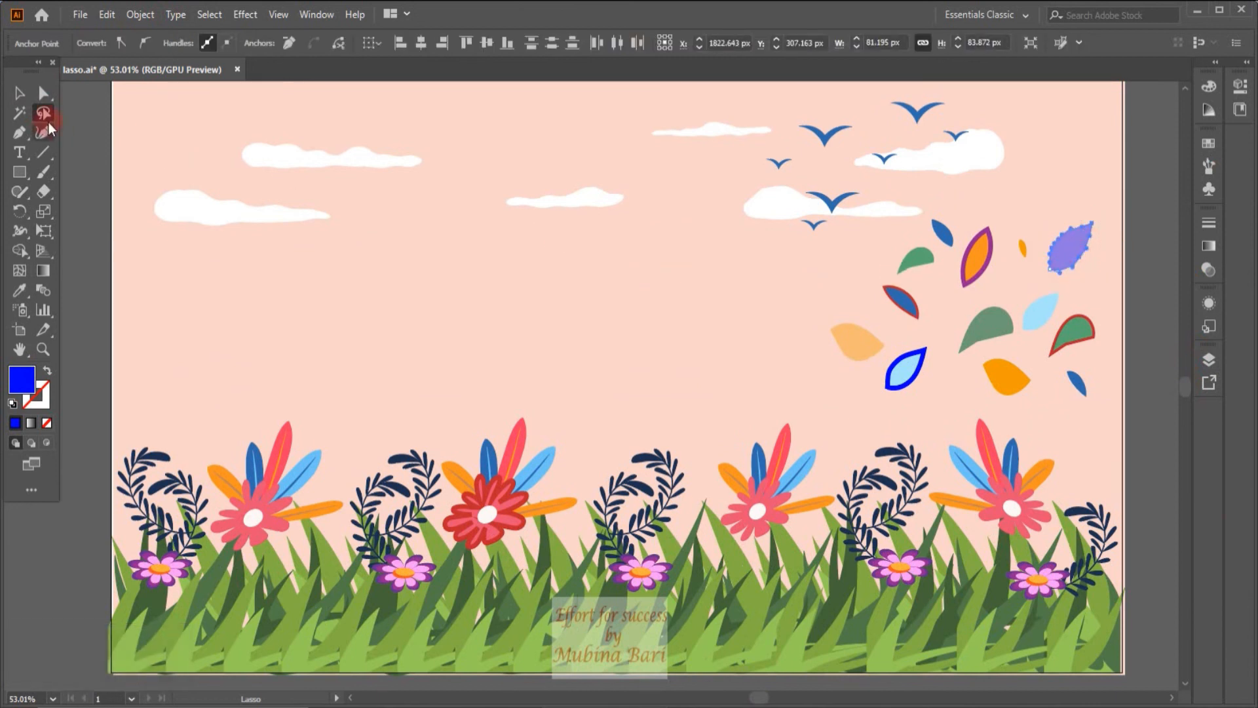
# Reshape the purple leaf with the Direct Selection tool by moving points on its lower edge downward and its tip upward.
pyautogui.click(44, 94)
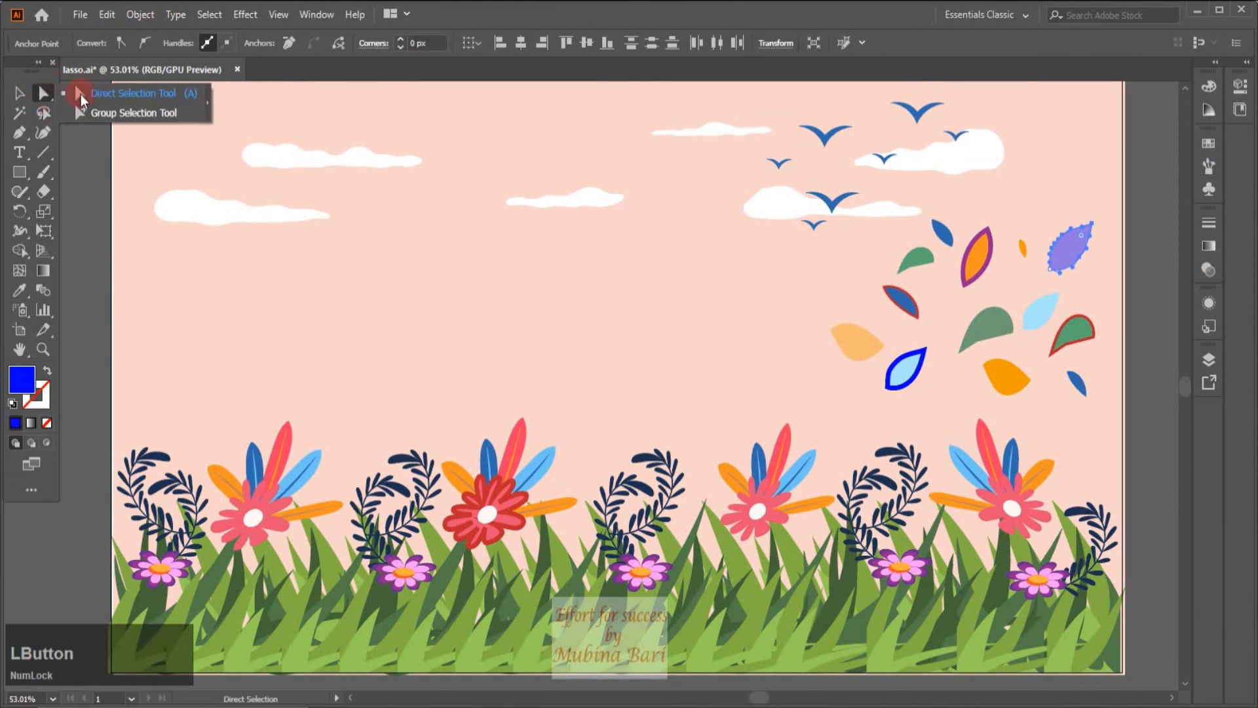
pyautogui.click(1063, 271)
pyautogui.moveTo(1060, 273); pyautogui.dragTo(1071, 293)
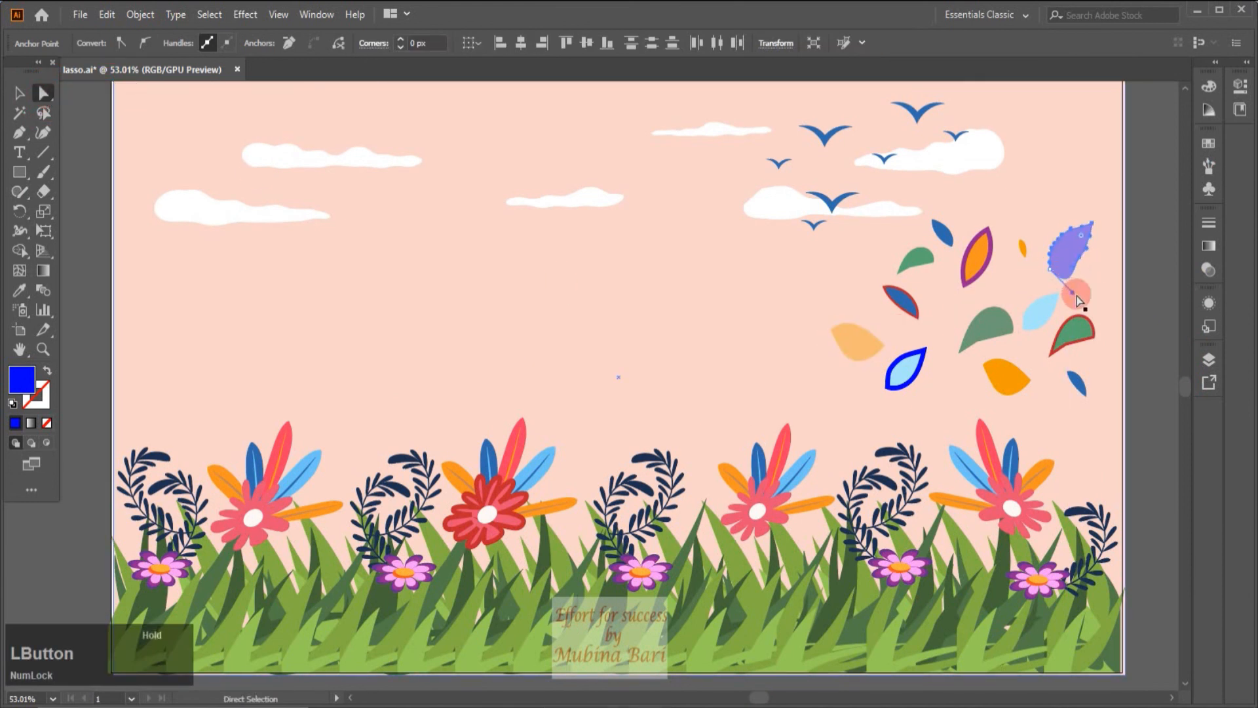
pyautogui.click(1088, 246)
pyautogui.moveTo(1084, 250); pyautogui.dragTo(1093, 190)
pyautogui.click(1080, 261)
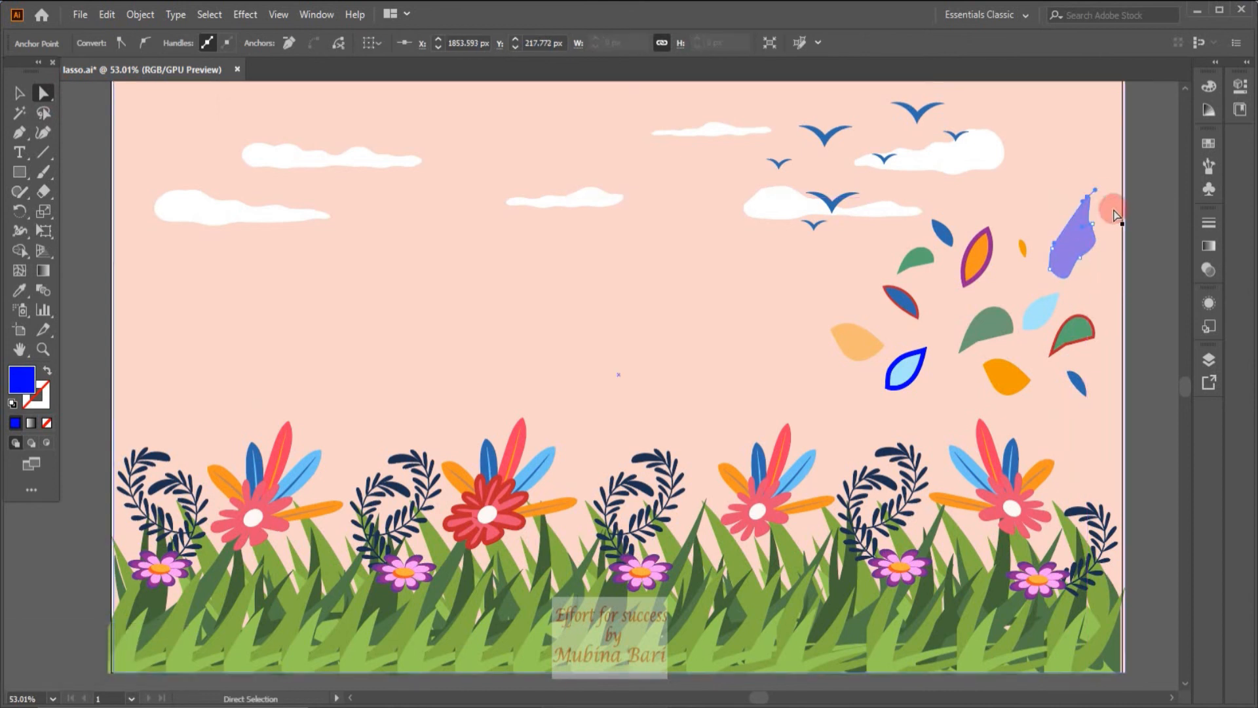
# Undo the point moves on the purple leaf and rotate the whole leaf counterclockwise so its tip points up and slightly left.
pyautogui.hotkey('ctrl', 'z')
pyautogui.hotkey('ctrl', 'z')
pyautogui.click(20, 93)
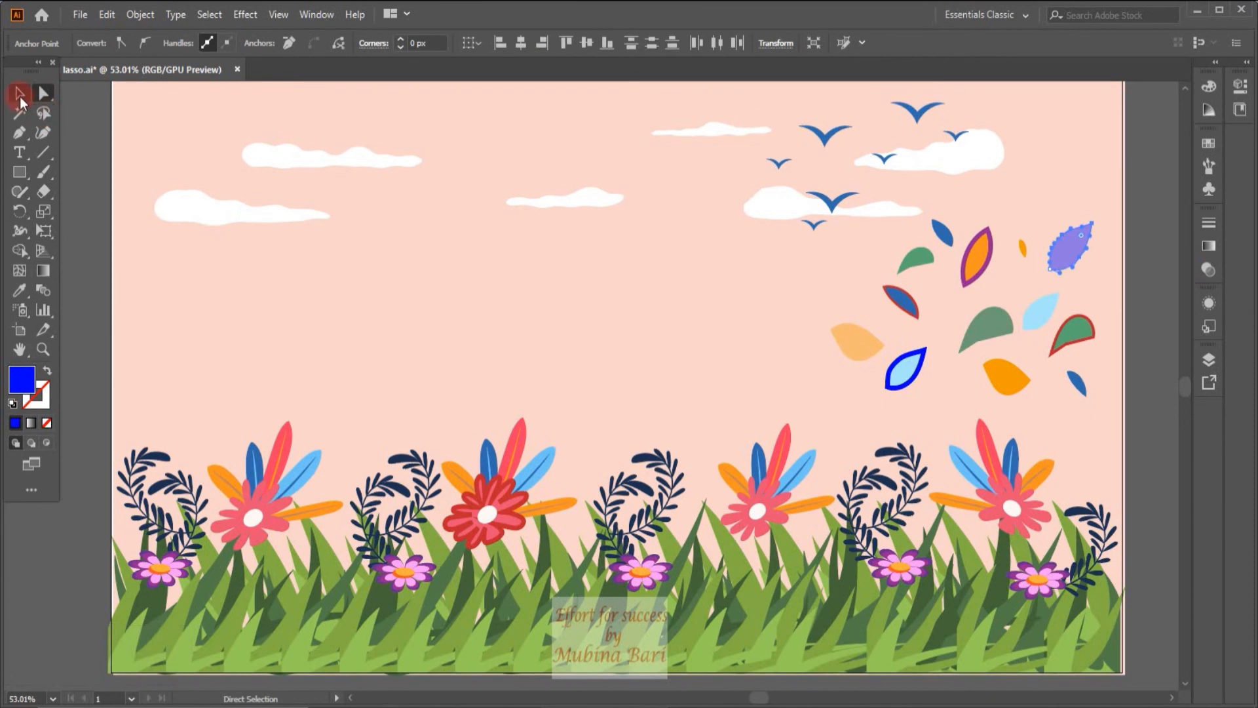
pyautogui.click(20, 94)
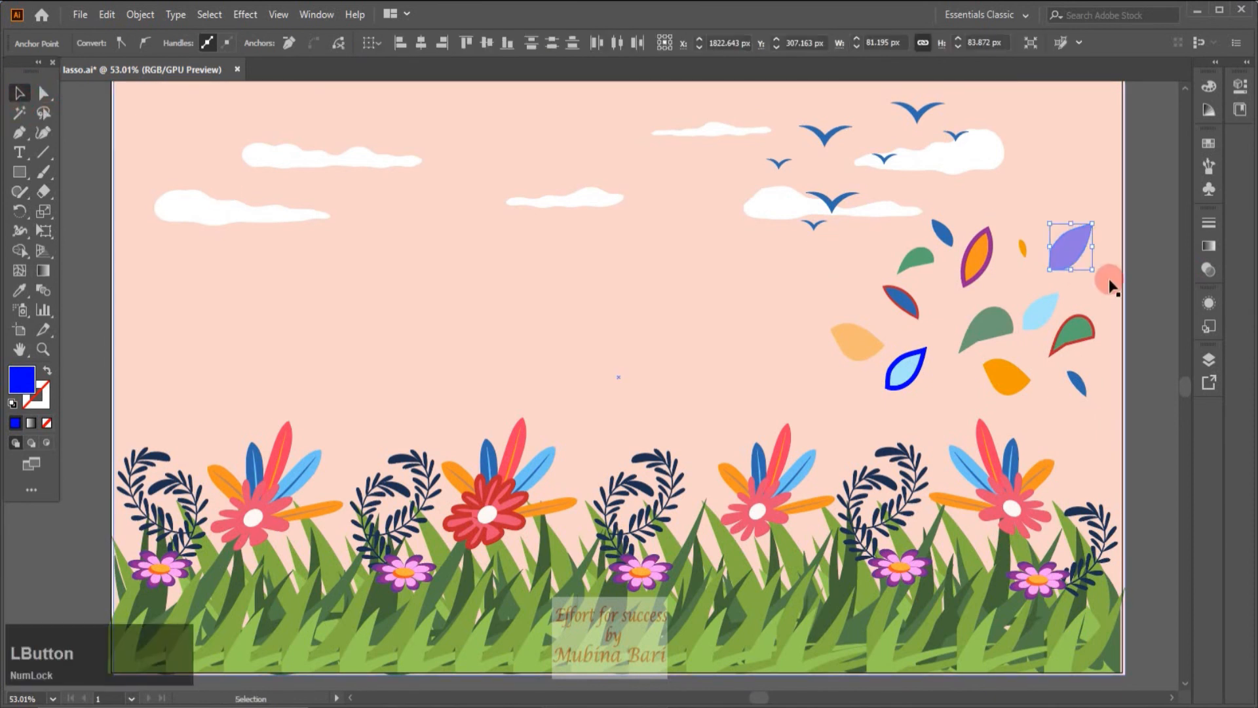
pyautogui.moveTo(1094, 276)
pyautogui.mouseDown()
pyautogui.moveTo(1100, 247)
pyautogui.moveTo(1074, 283)
pyautogui.moveTo(1085, 288)
pyautogui.mouseUp()
pyautogui.moveTo(1087, 287); pyautogui.dragTo(1070, 267)
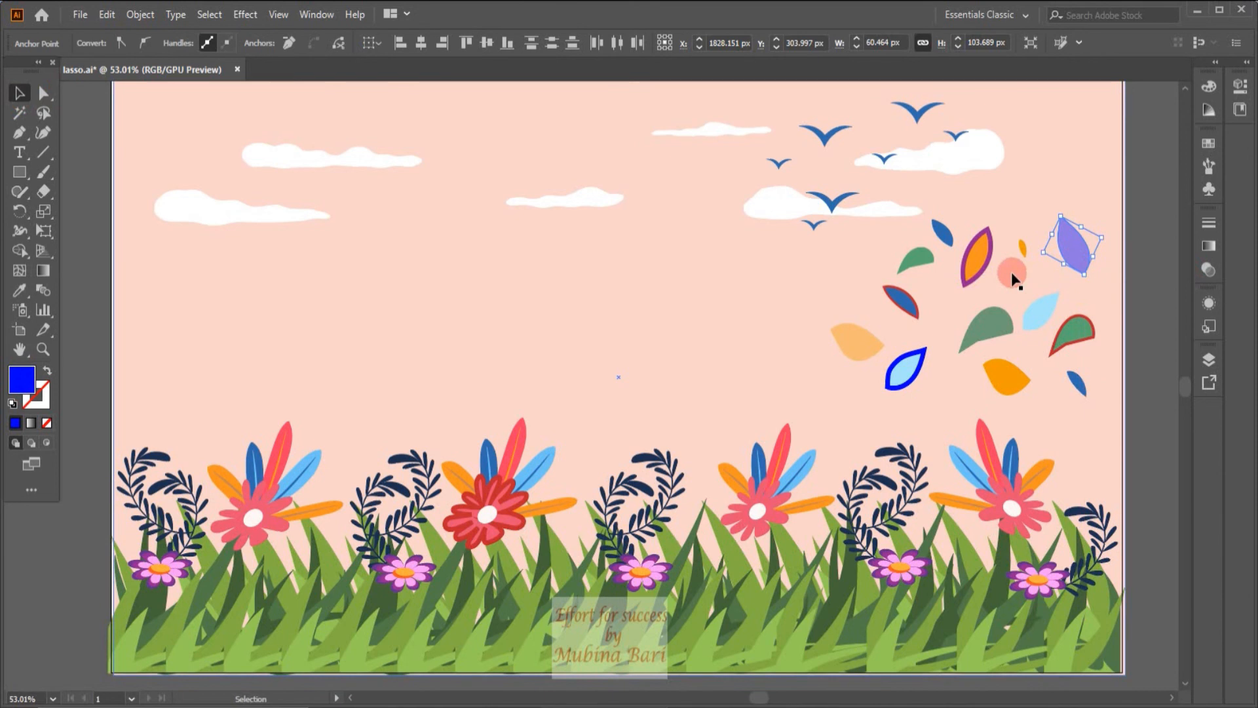
# Deselect the purple leaf and encircle the light blue leaf without an outline with the Lasso tool to select its anchor points.
pyautogui.click(43, 112)
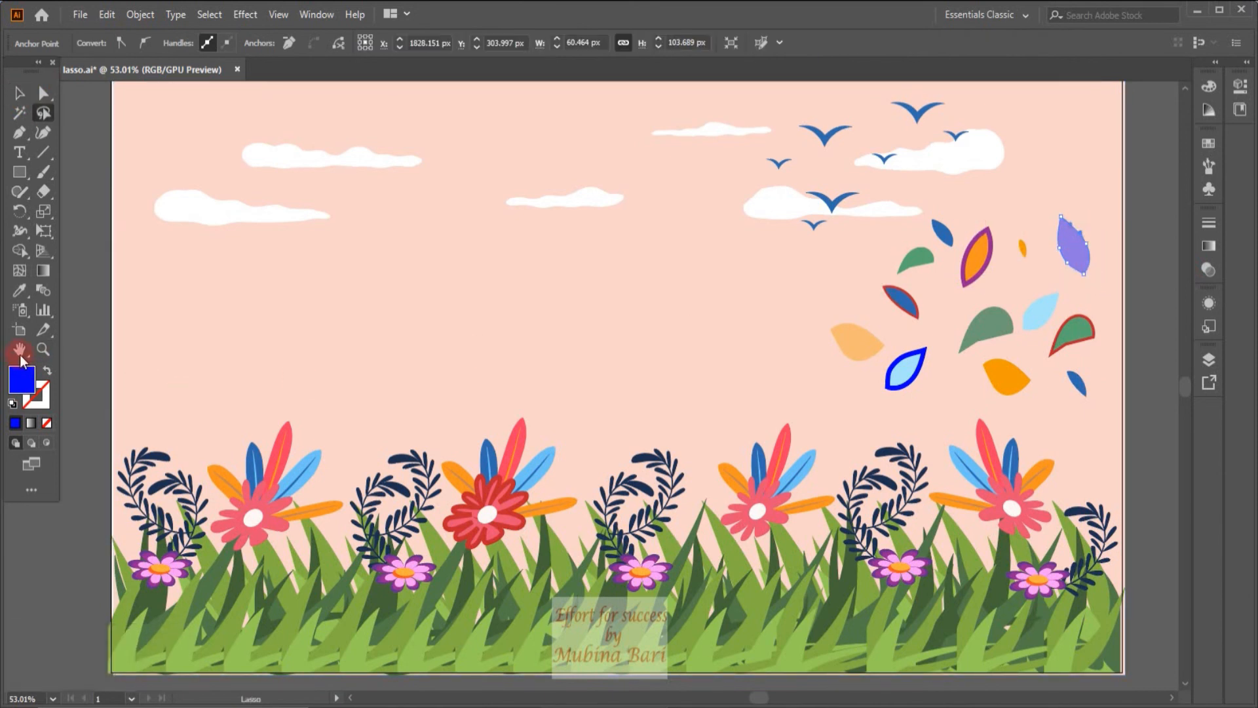
pyautogui.click(41, 113)
pyautogui.click(1148, 315)
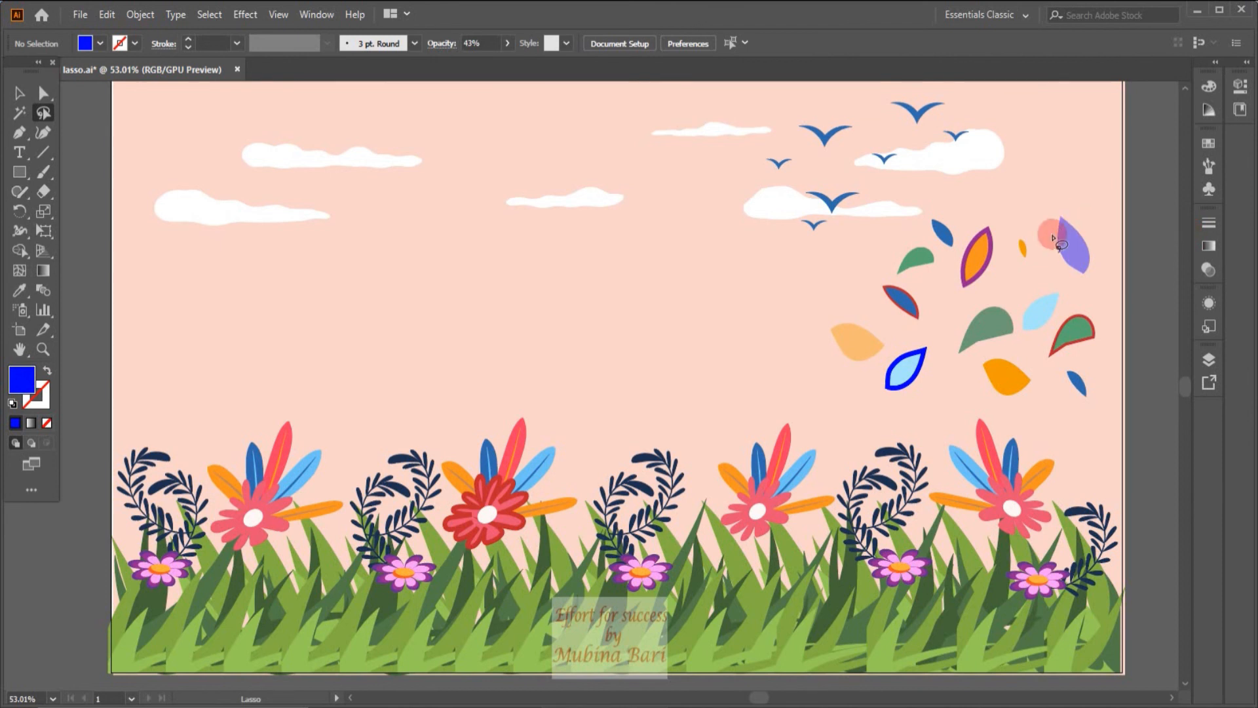
pyautogui.moveTo(1050, 291)
pyautogui.mouseDown()
pyautogui.moveTo(1016, 304)
pyautogui.moveTo(1019, 327)
pyautogui.moveTo(1044, 331)
pyautogui.moveTo(1049, 289)
pyautogui.mouseUp()
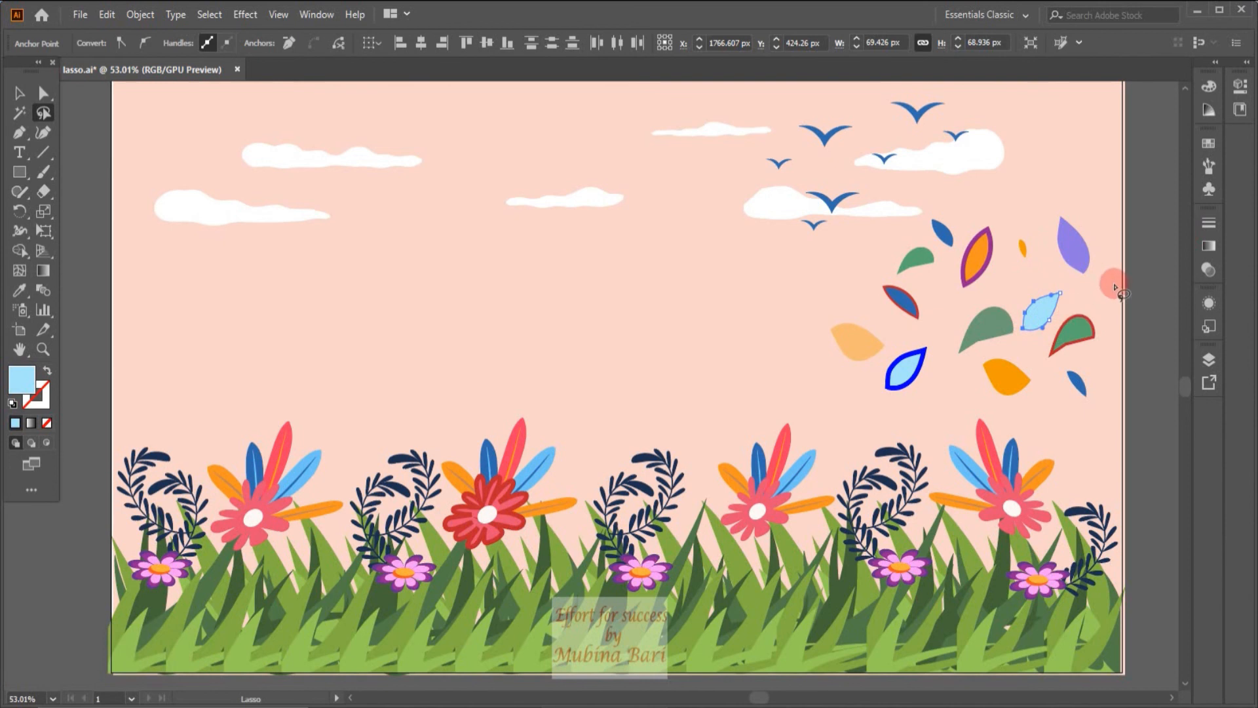
# Lasso across several scattered leaves at once, then clear that selection and lasso only the orange leaf with the purple outline.
pyautogui.click(1163, 271)
pyautogui.moveTo(980, 229)
pyautogui.mouseDown()
pyautogui.moveTo(984, 213)
pyautogui.moveTo(959, 290)
pyautogui.moveTo(996, 280)
pyautogui.moveTo(999, 233)
pyautogui.moveTo(982, 205)
pyautogui.moveTo(975, 221)
pyautogui.moveTo(1039, 227)
pyautogui.moveTo(1056, 266)
pyautogui.moveTo(1092, 283)
pyautogui.moveTo(1104, 230)
pyautogui.moveTo(1075, 210)
pyautogui.moveTo(1051, 219)
pyautogui.moveTo(1048, 249)
pyautogui.moveTo(1106, 315)
pyautogui.moveTo(1102, 342)
pyautogui.moveTo(1047, 359)
pyautogui.moveTo(1039, 339)
pyautogui.moveTo(1078, 310)
pyautogui.moveTo(1098, 313)
pyautogui.moveTo(1107, 357)
pyautogui.moveTo(1017, 366)
pyautogui.moveTo(981, 354)
pyautogui.moveTo(914, 393)
pyautogui.moveTo(875, 392)
pyautogui.moveTo(883, 353)
pyautogui.moveTo(927, 346)
pyautogui.moveTo(941, 380)
pyautogui.mouseUp()
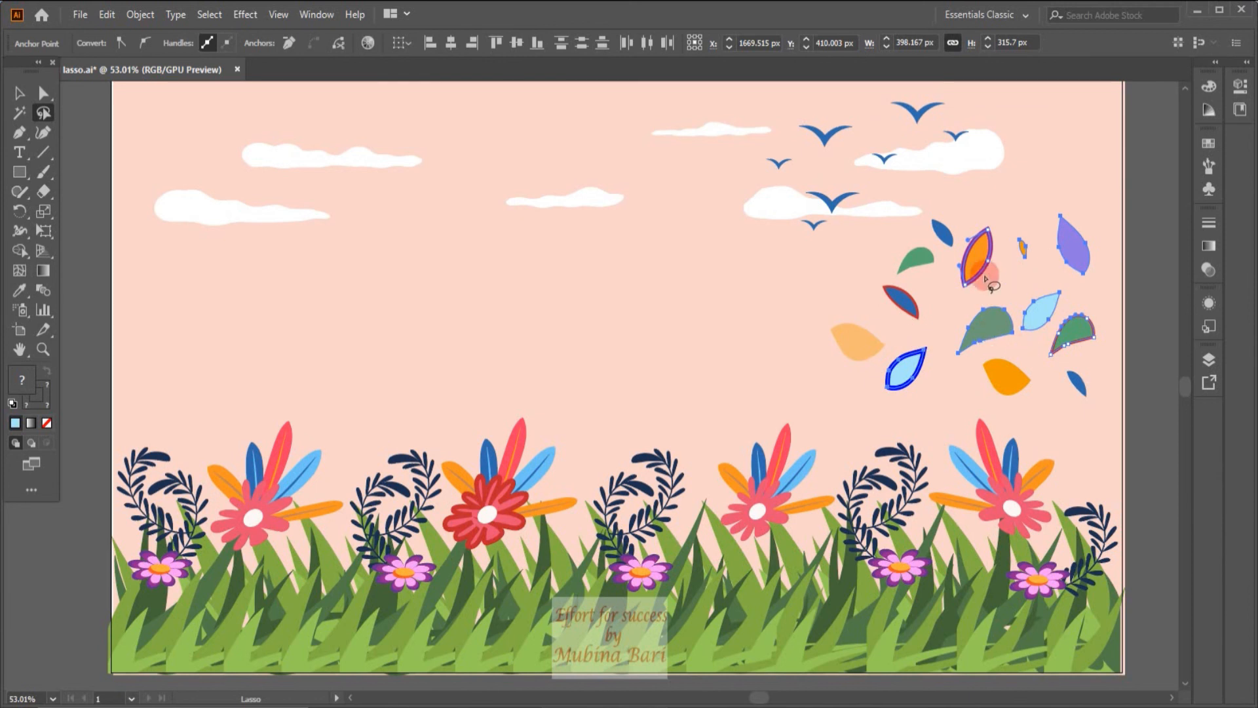
pyautogui.click(982, 255)
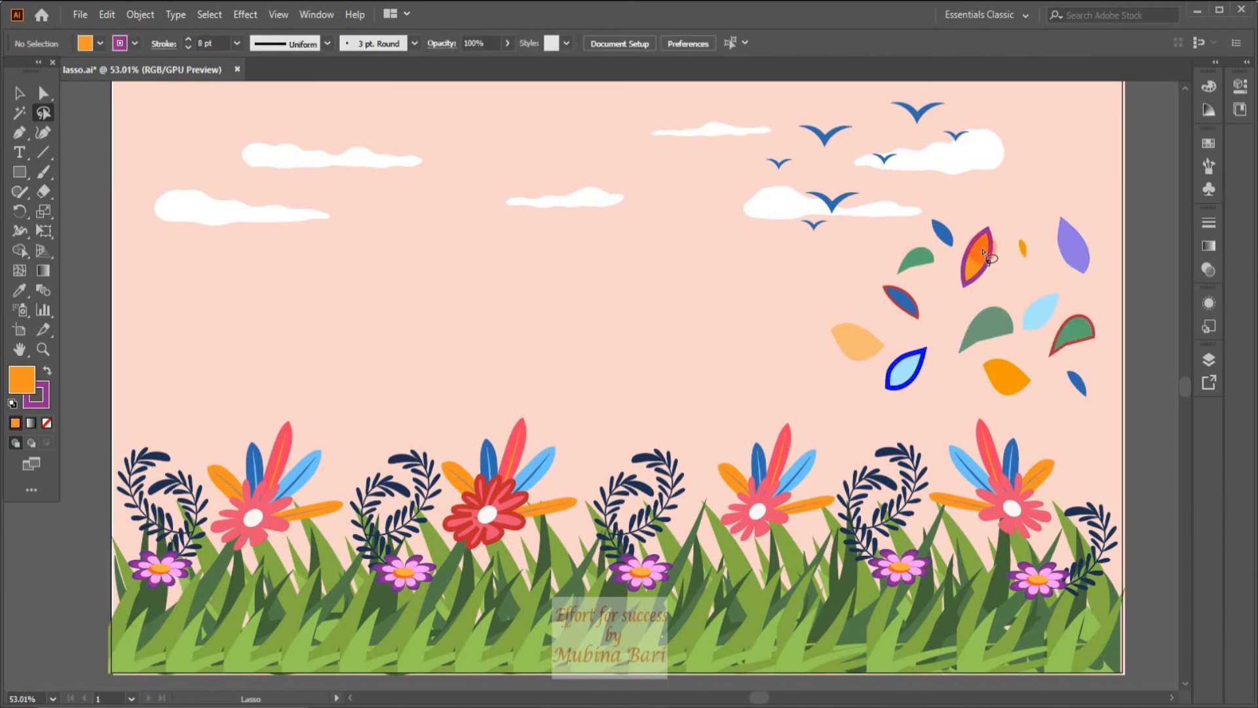
pyautogui.moveTo(986, 225)
pyautogui.mouseDown()
pyautogui.moveTo(960, 235)
pyautogui.moveTo(954, 253)
pyautogui.moveTo(972, 286)
pyautogui.moveTo(1006, 270)
pyautogui.moveTo(985, 223)
pyautogui.mouseUp()
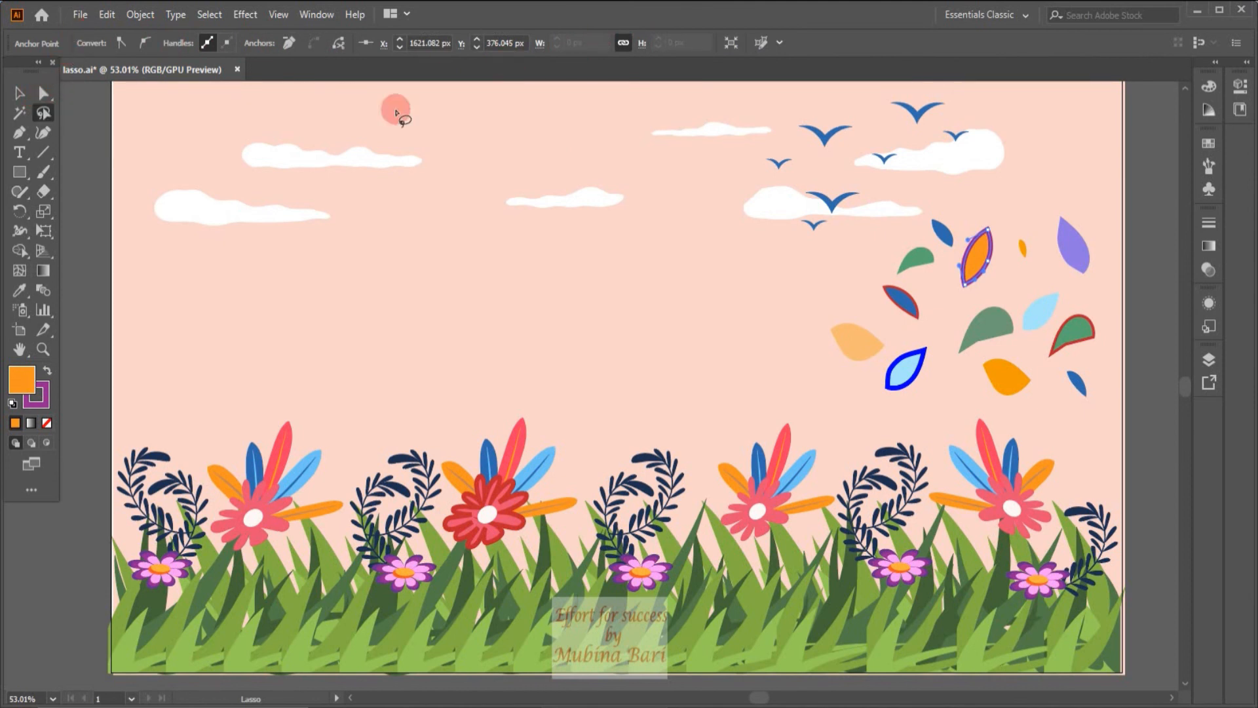
# Show the Magic Wand settings and select all artwork matching the first flower's tall coral petal by fill color, with tolerance 32.
pyautogui.click(21, 114)
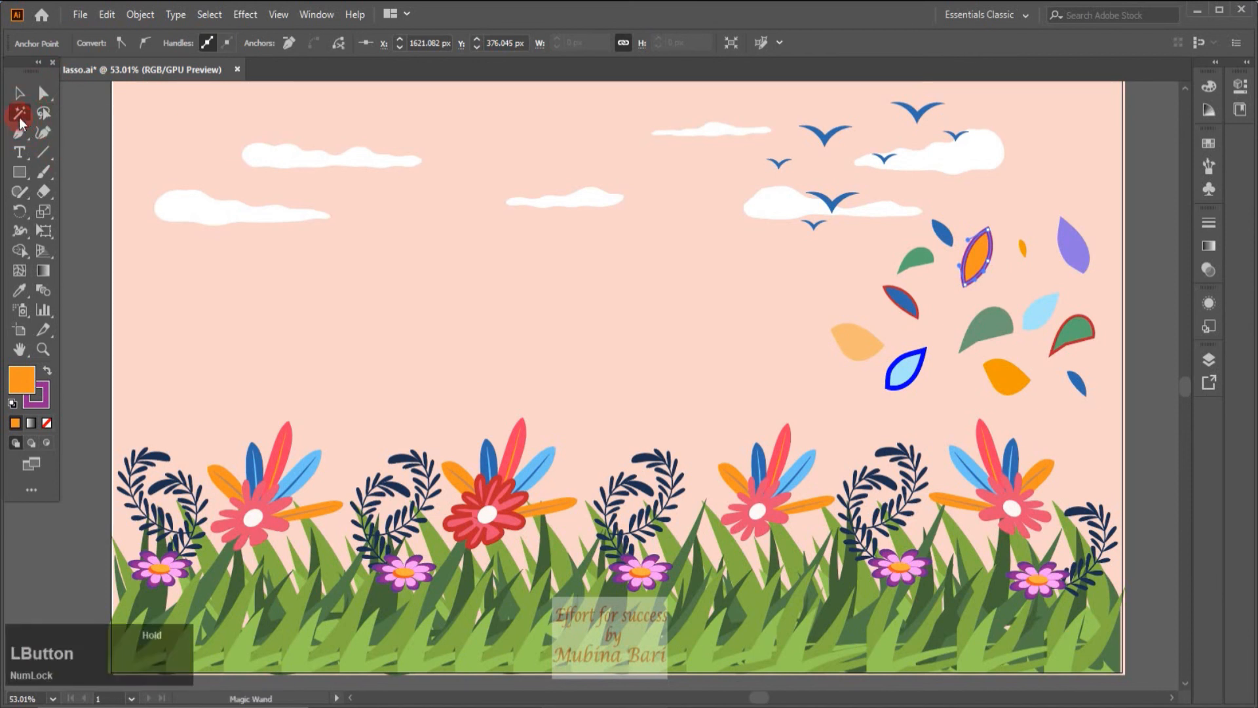
pyautogui.doubleClick(20, 114)
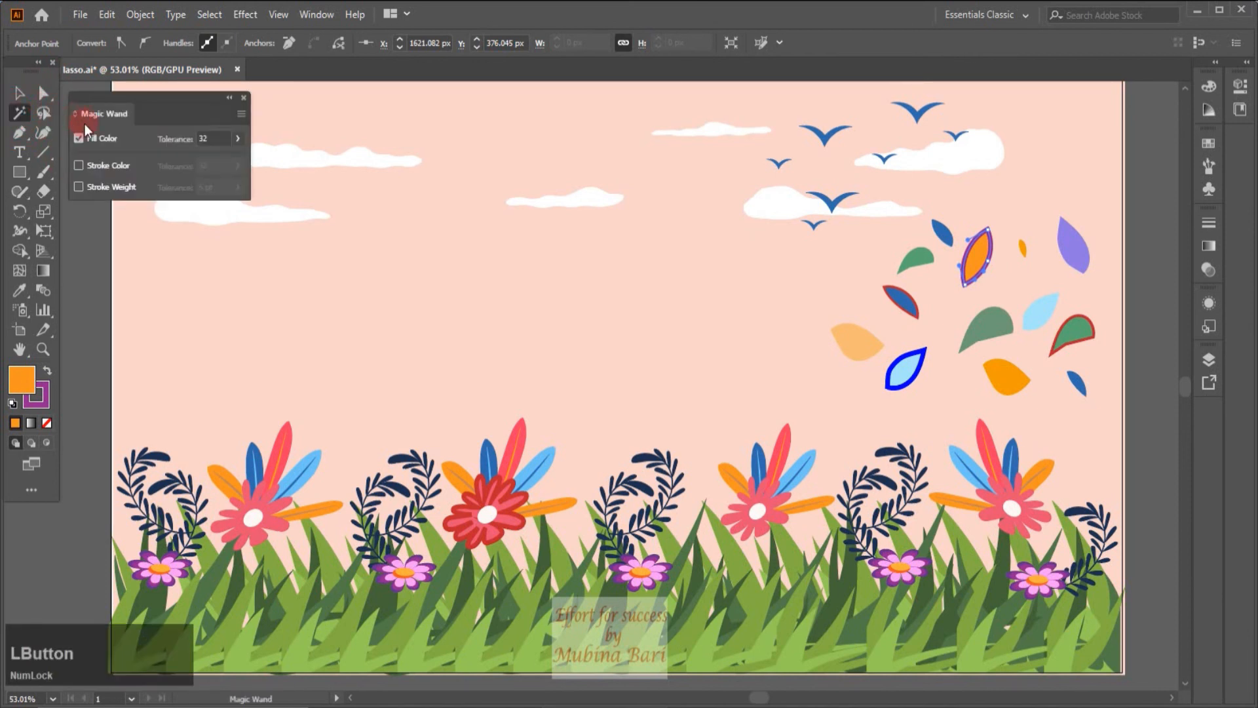
pyautogui.click(266, 443)
pyautogui.click(272, 446)
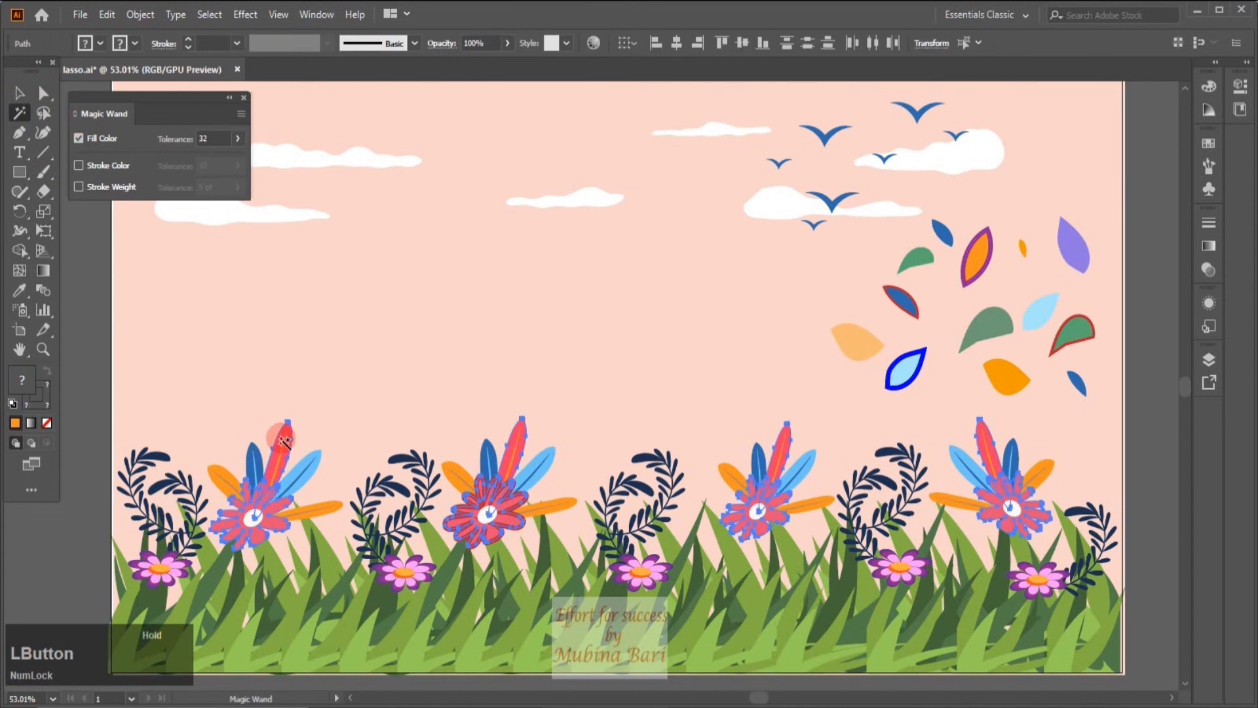